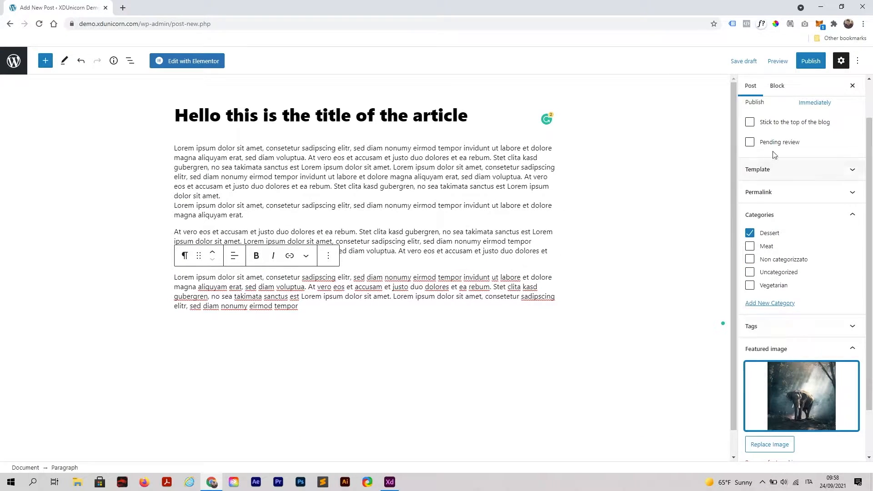
Step: Publish the post "Hello this is the title of the article" and return to the list of posts
click(812, 63)
click(804, 66)
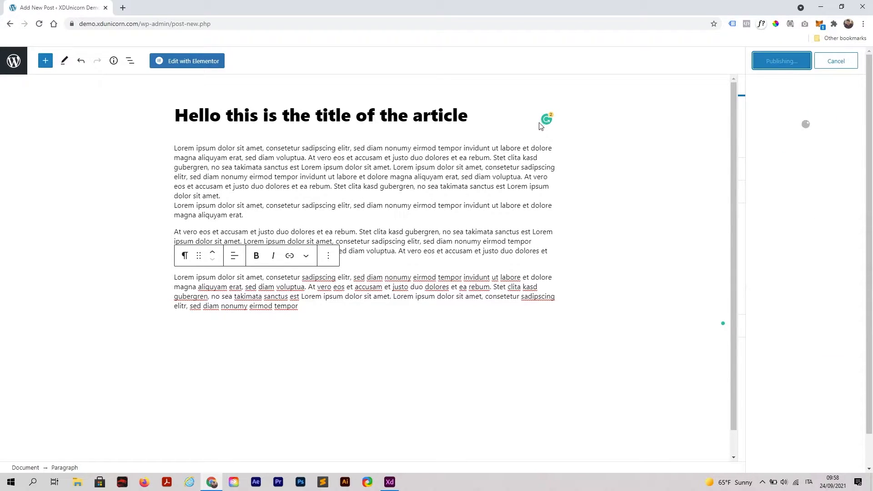
click(14, 61)
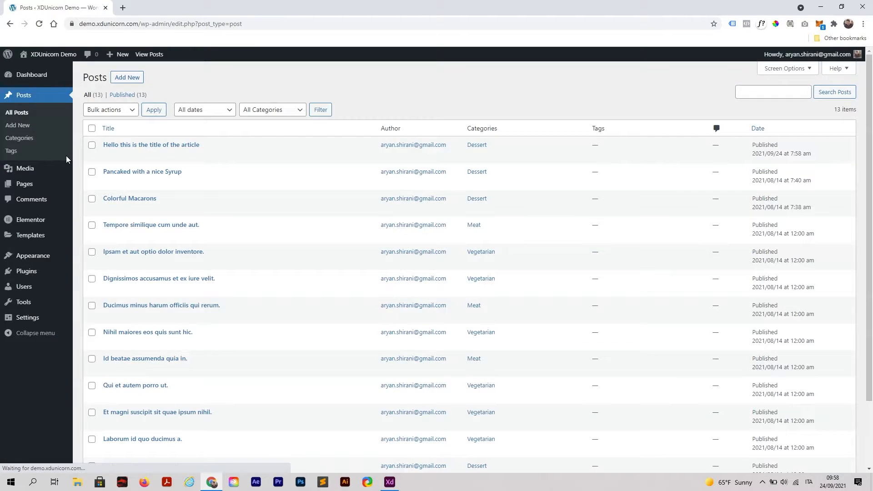
Step: Open the Theme Builder templates and show the Single Post category
mouse_move(50, 191)
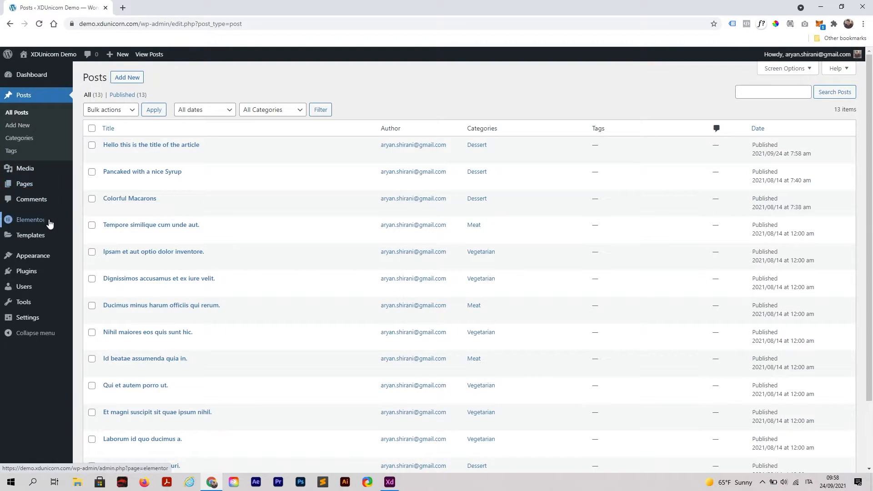
mouse_move(45, 226)
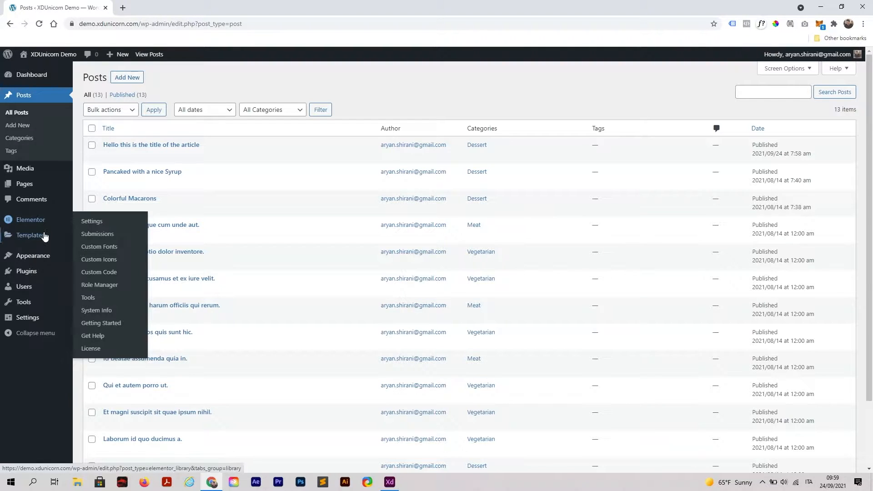
click(102, 263)
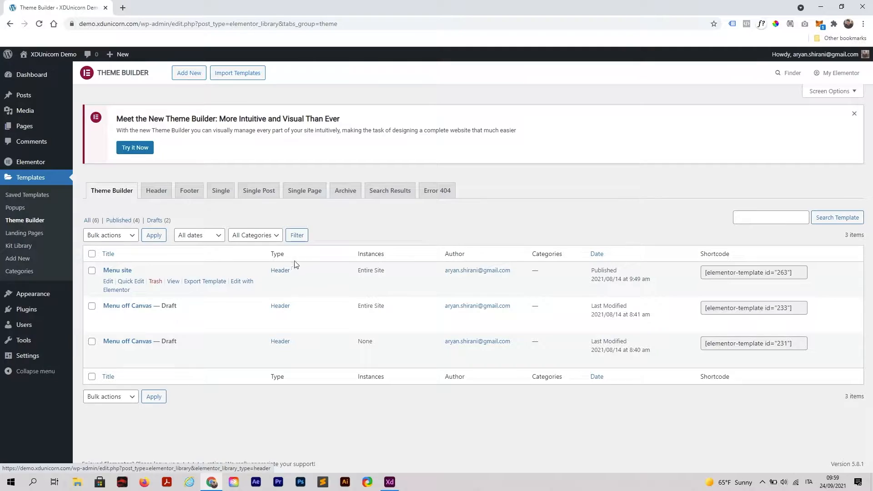
click(262, 196)
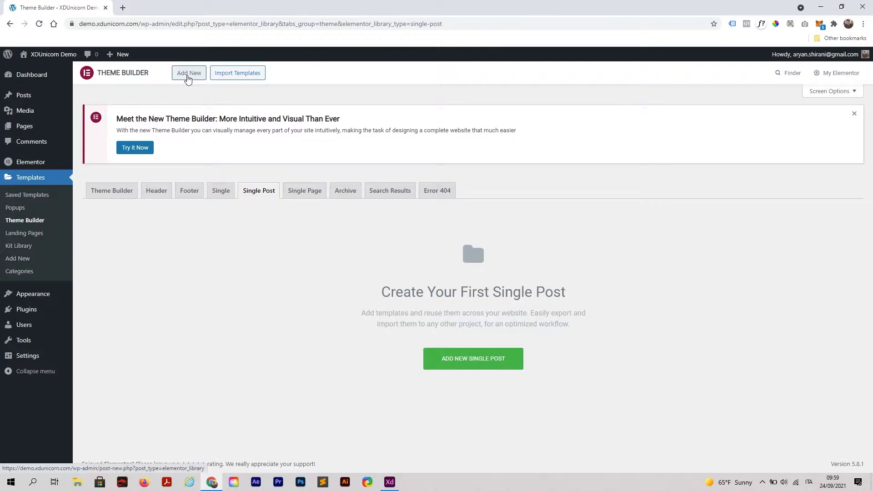
Step: Create a Single Post template named "Single article header effect" and dismiss the block library to start from a blank layout
click(192, 75)
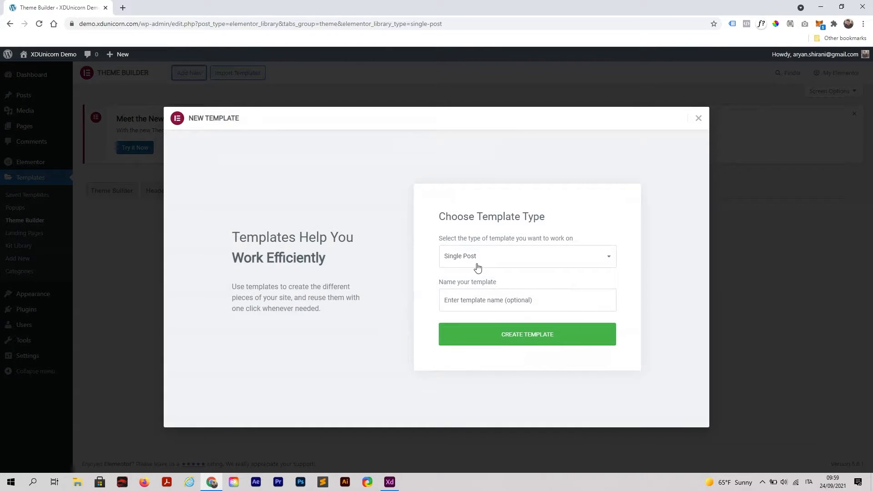
click(468, 264)
click(468, 258)
click(476, 301)
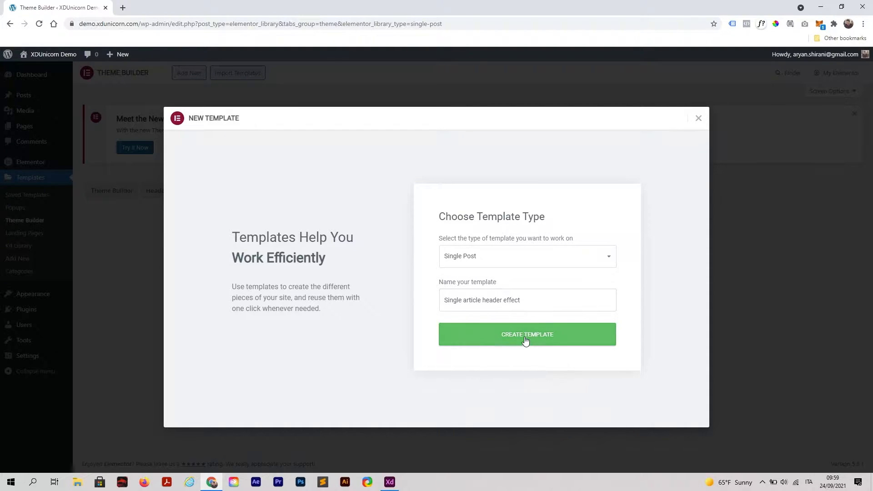
click(524, 340)
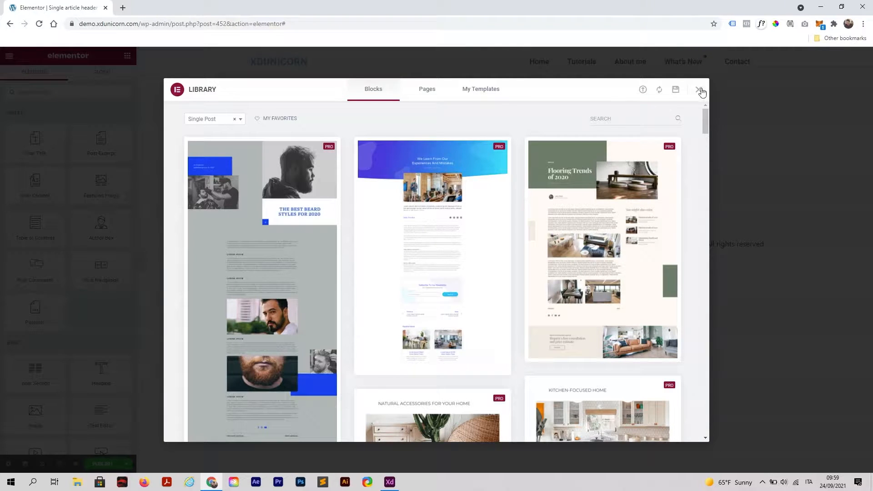
click(699, 90)
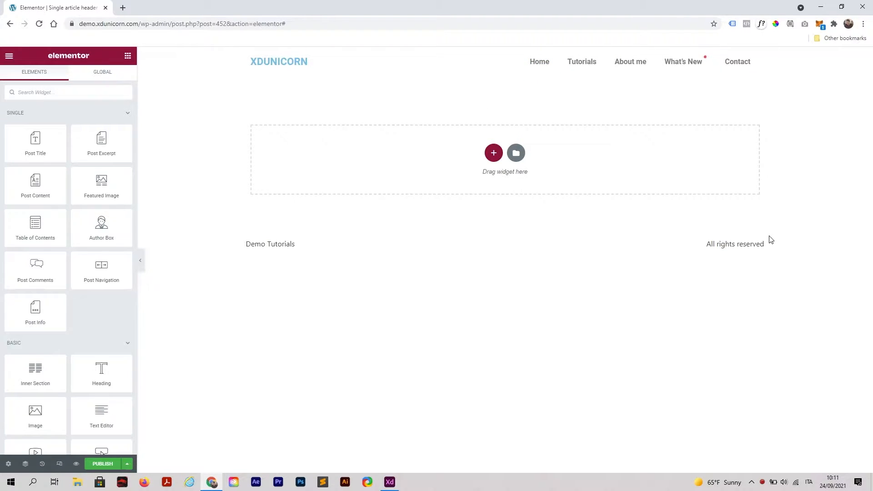
Step: Add a new single-column section to the blank template
drag(228, 250, 246, 246)
click(278, 266)
click(494, 154)
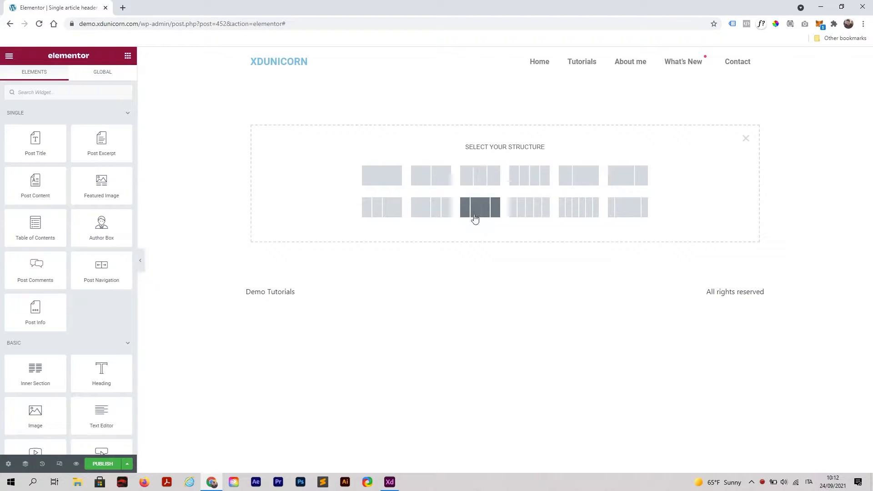
click(382, 176)
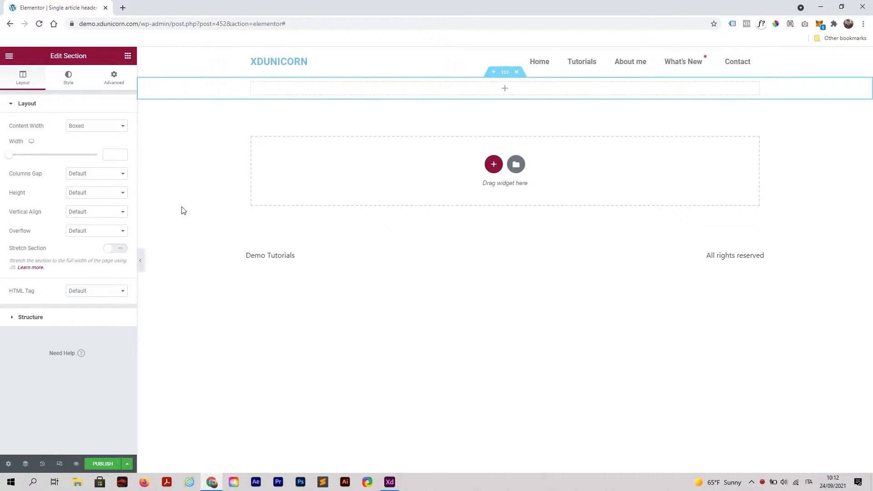
Step: Set the section's height to Min Height with a minimum height of 622 px
click(90, 195)
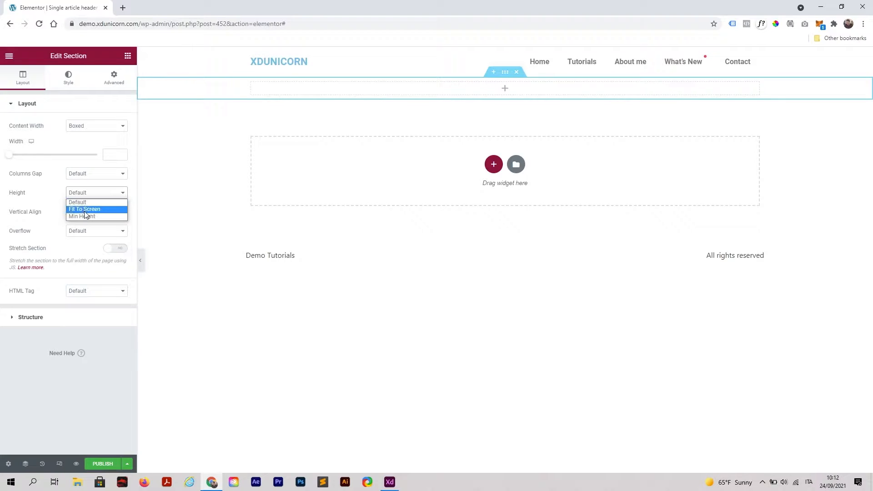
click(83, 216)
drag(37, 226, 49, 230)
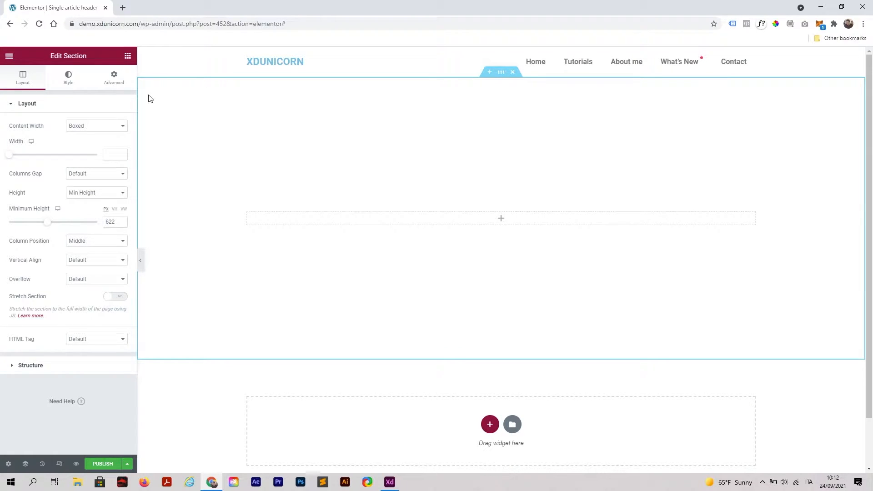
Step: Give the section a classic background that uses the post's Featured Image as a dynamic image
click(68, 87)
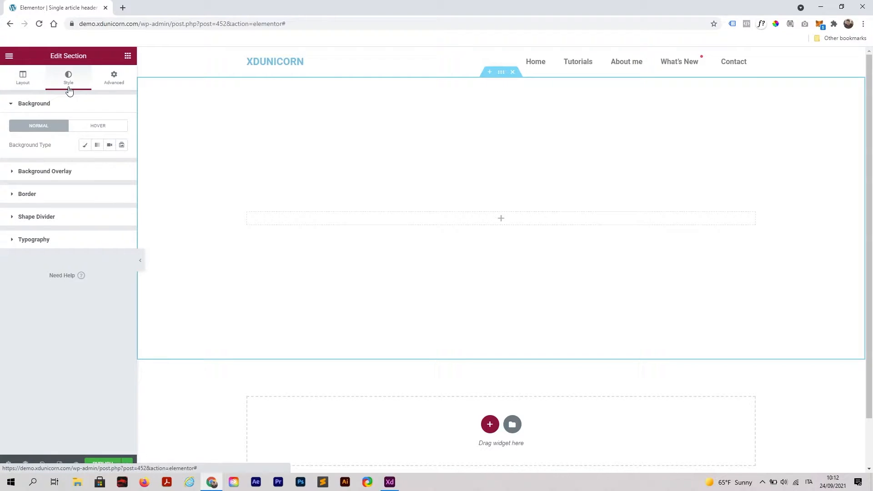
click(84, 146)
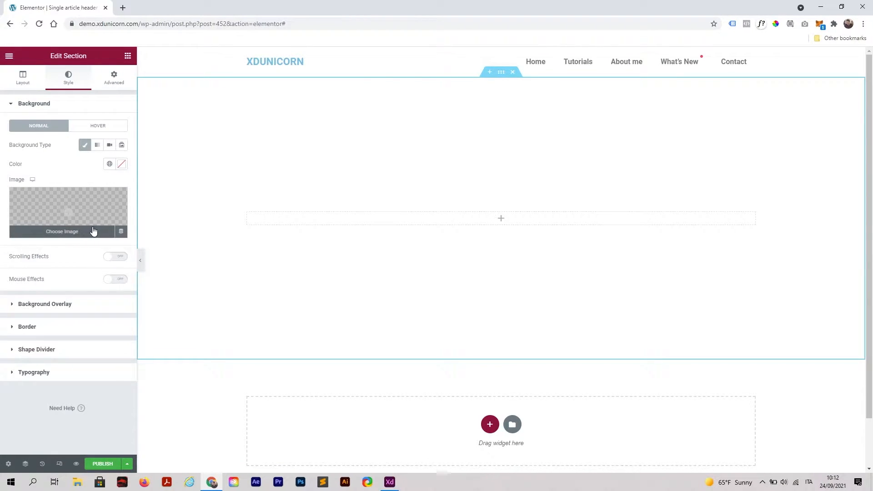
click(121, 234)
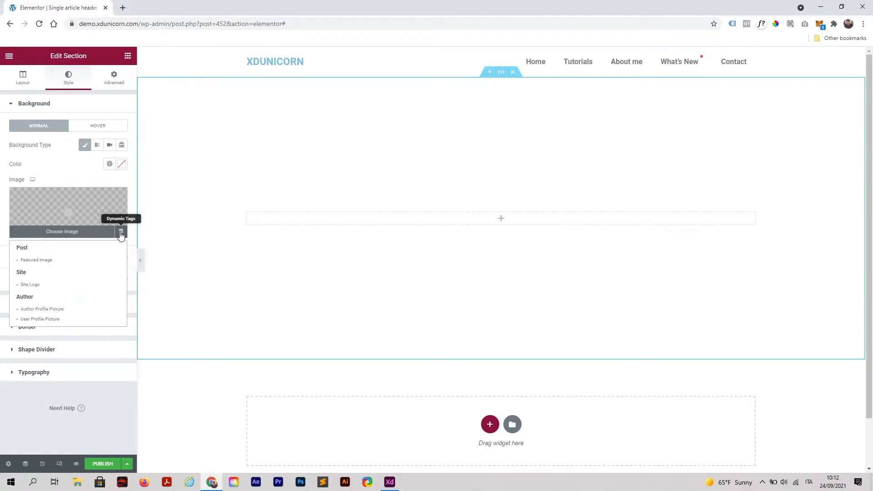
click(52, 261)
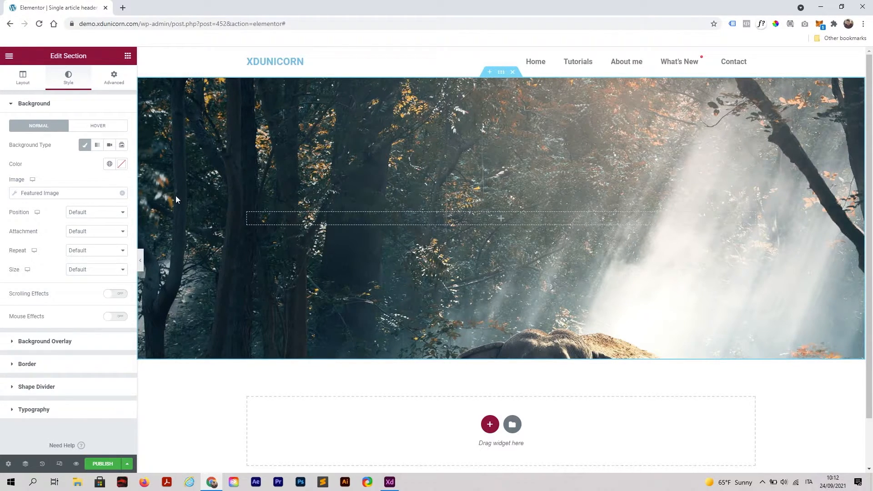
Step: Try the Top Center, Bottom Center and Custom positions for the section's background image
click(90, 214)
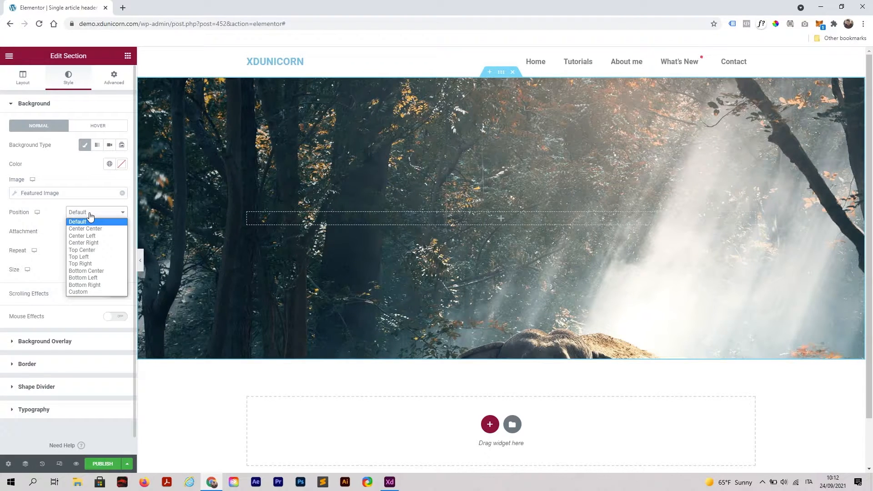
click(111, 251)
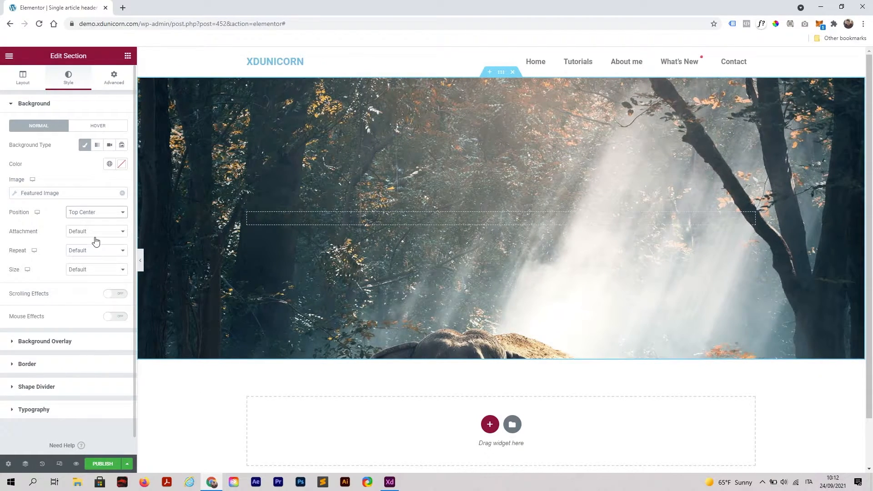
click(82, 214)
click(117, 275)
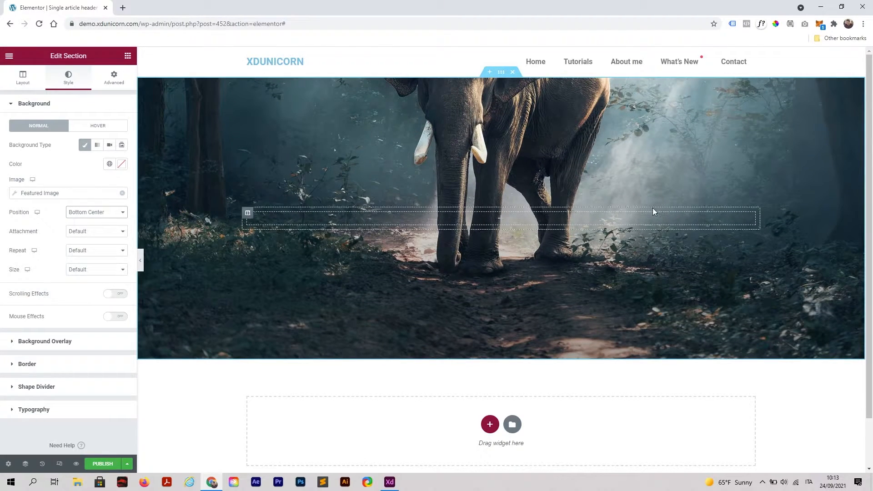
click(90, 213)
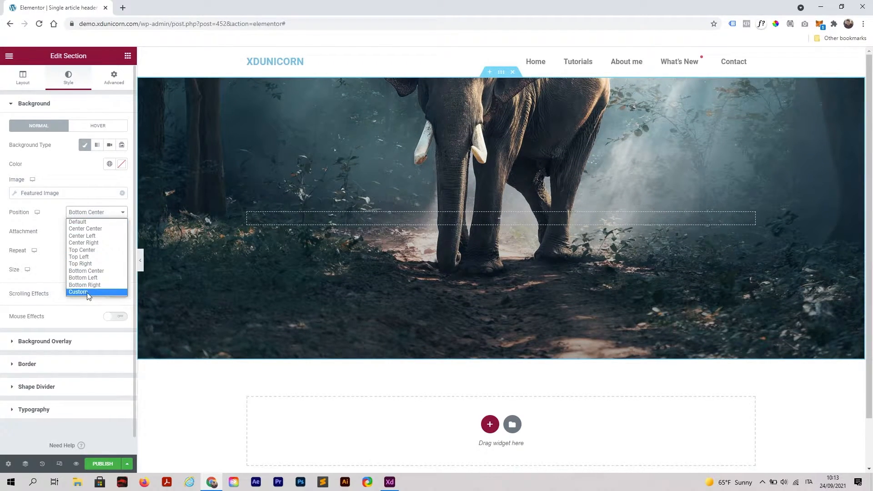
click(86, 292)
mouse_move(59, 242)
mouse_down()
mouse_move(46, 244)
mouse_move(67, 247)
mouse_move(55, 250)
mouse_up()
Step: Set the section's background image position to Bottom Center and its size to Cover
click(87, 213)
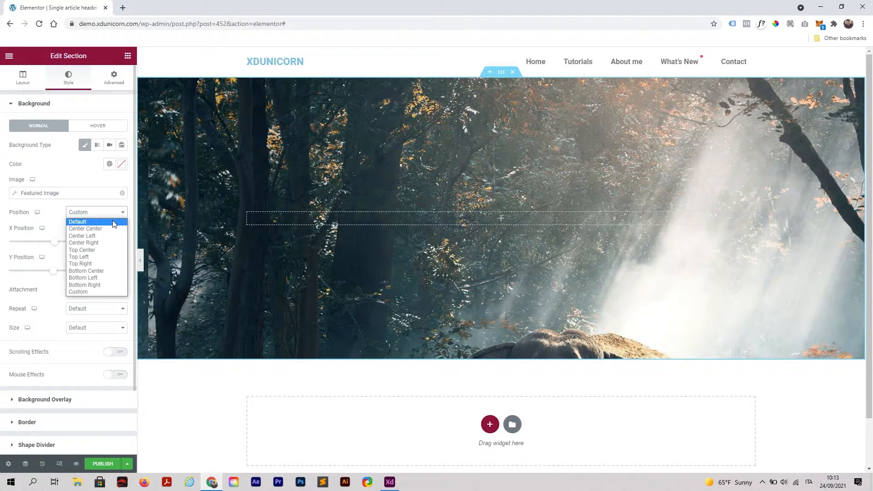
click(107, 271)
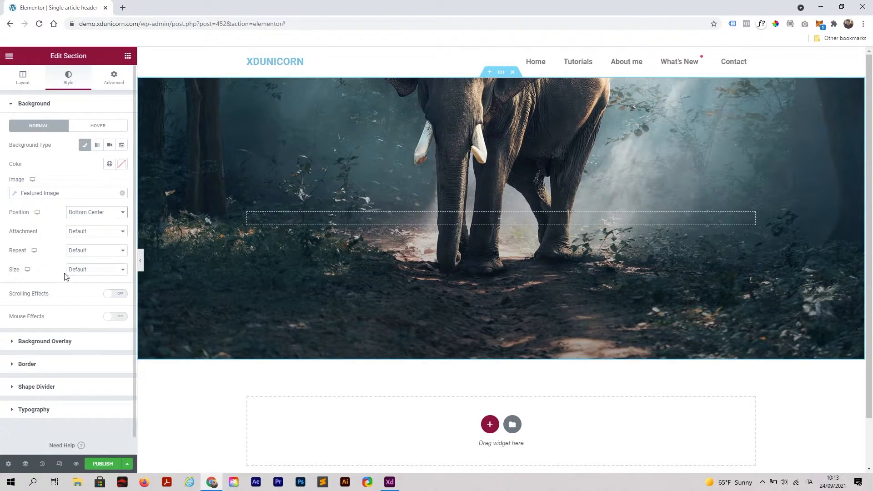
click(79, 271)
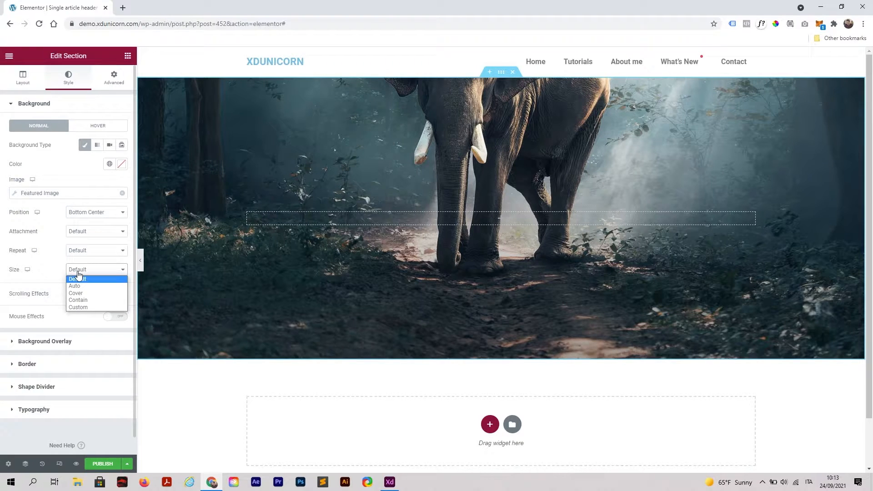
click(95, 294)
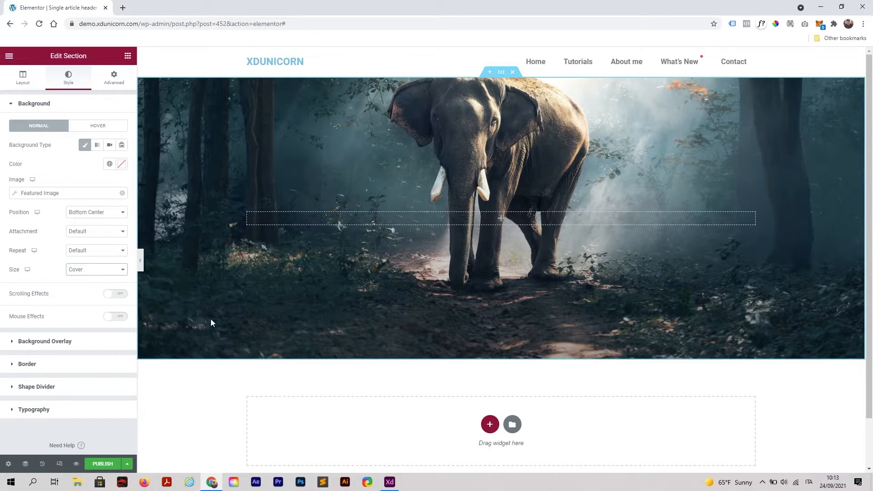
Step: Set the background image attachment to Scroll and enable a classic background overlay on the section
click(83, 232)
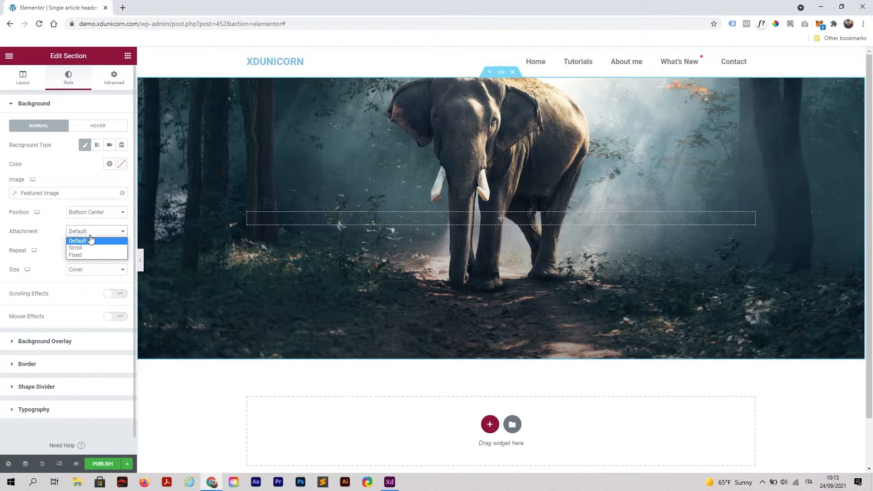
click(86, 248)
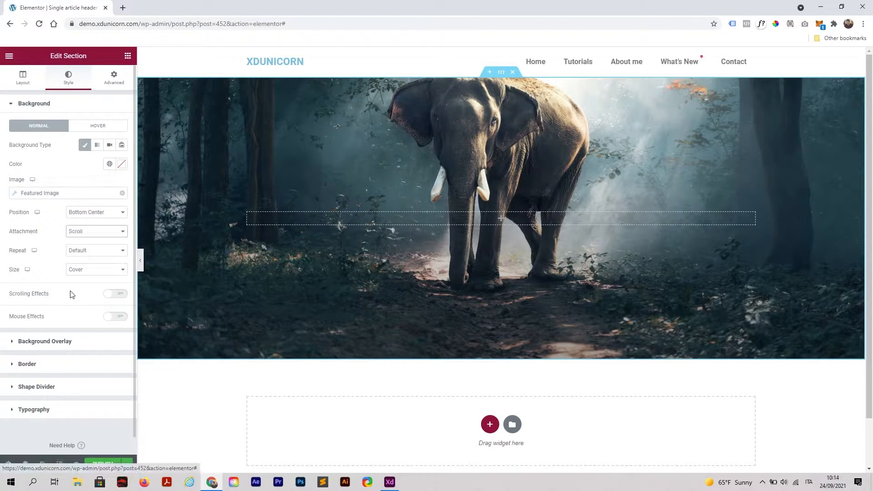
click(55, 344)
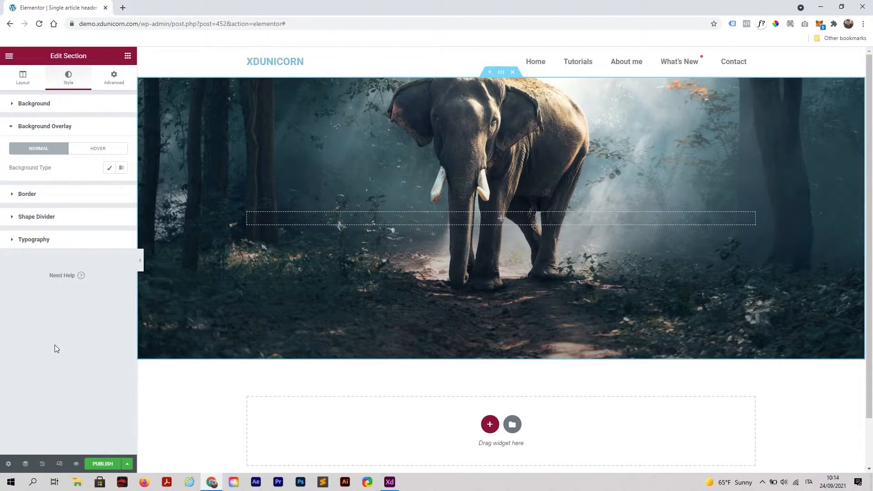
click(108, 169)
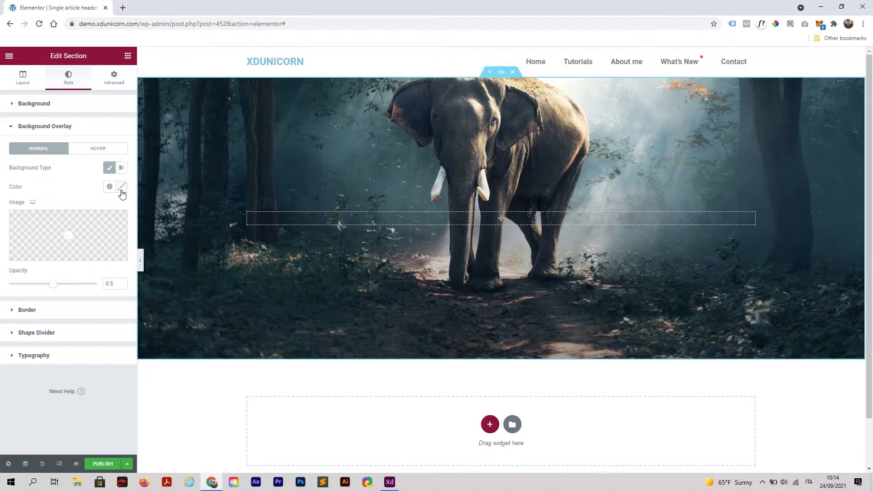
Step: Switch to Adobe XD, copy the hex fill colour of the header's overlay rectangle, and return to the Elementor editor in Chrome
click(388, 483)
click(508, 280)
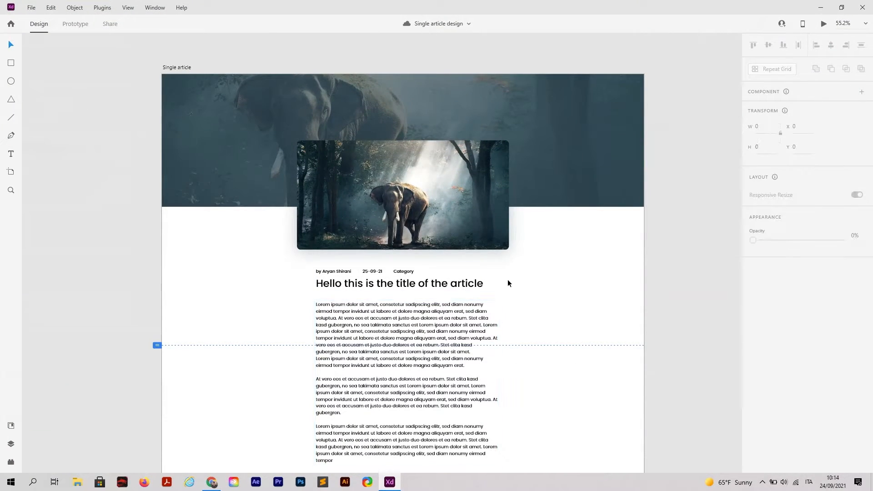
click(569, 184)
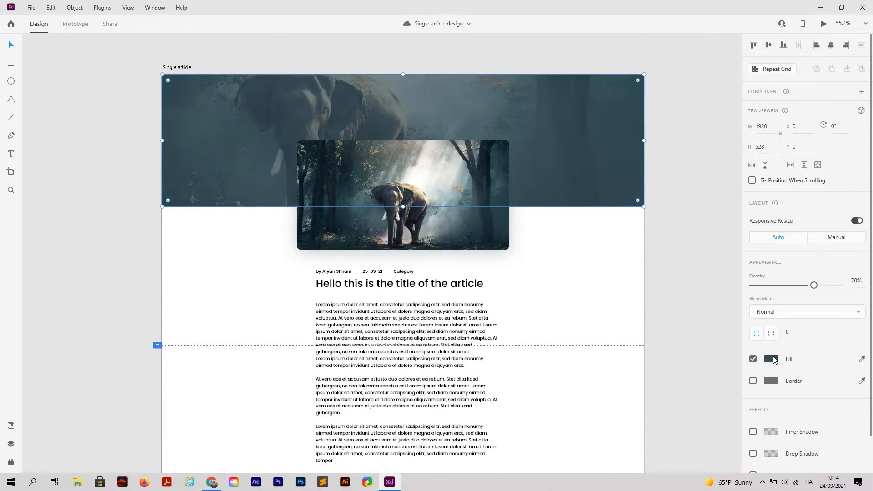
click(775, 359)
key(ctrl+c)
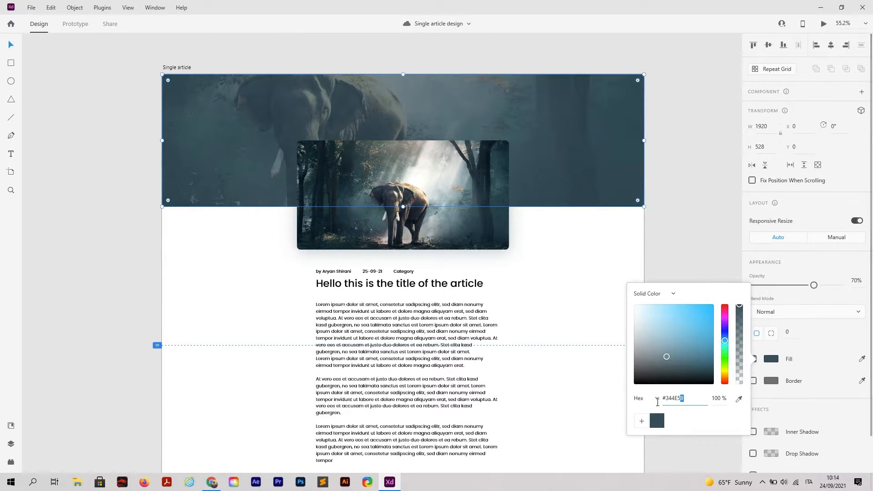
click(607, 255)
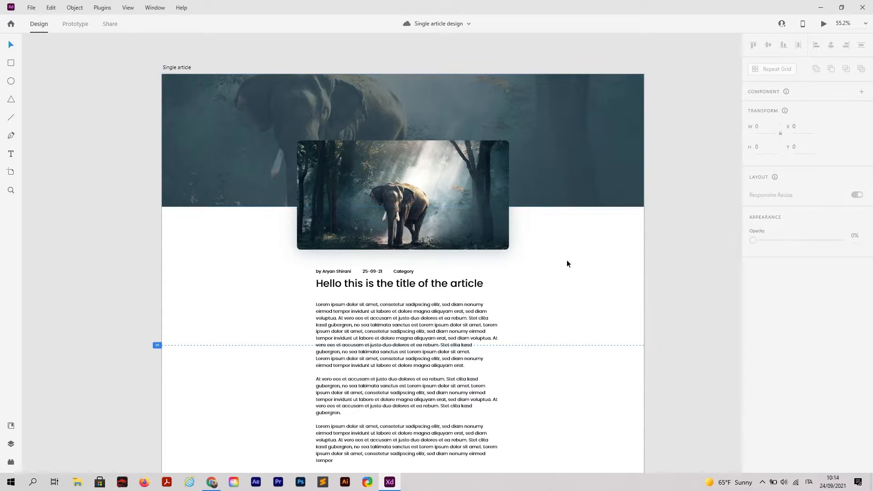
click(390, 482)
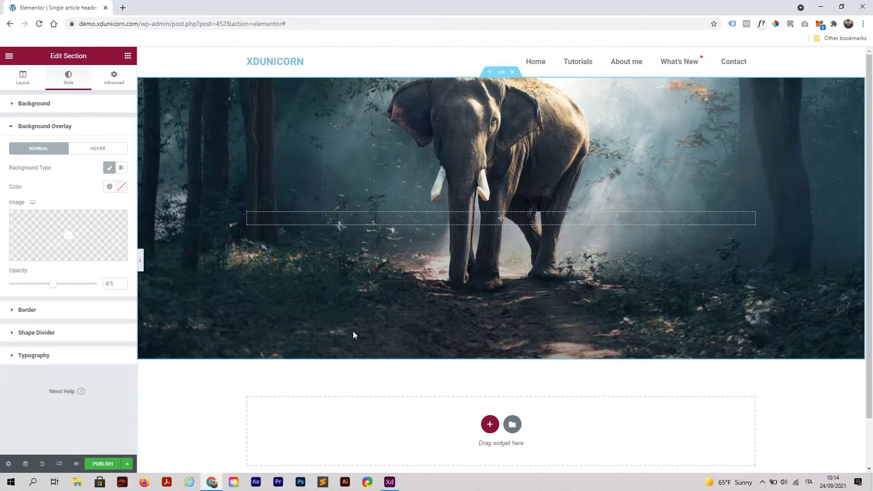
Step: Set the section's background overlay colour to the copied hex value and its opacity to 0.7
click(121, 189)
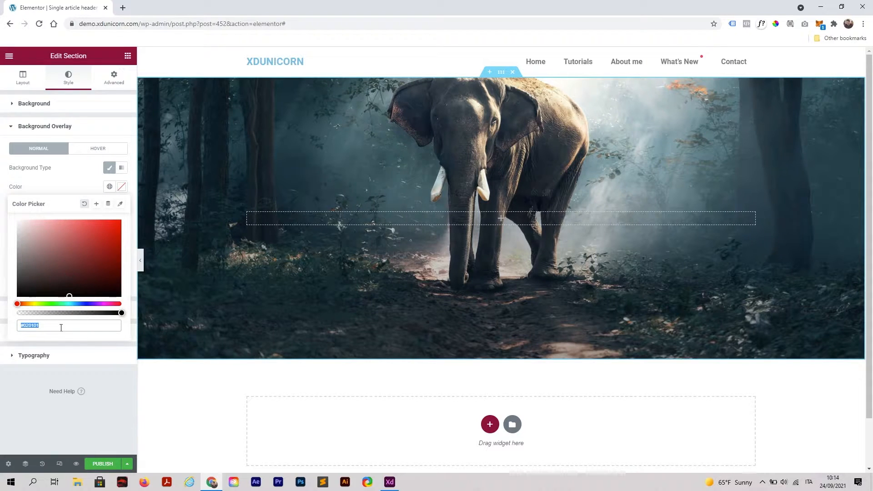
drag(54, 326, 19, 326)
key(ctrl+v)
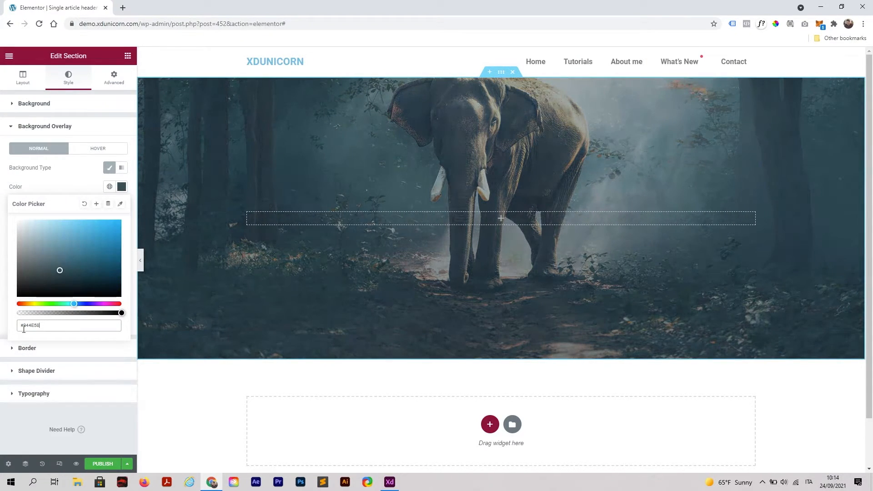
click(77, 182)
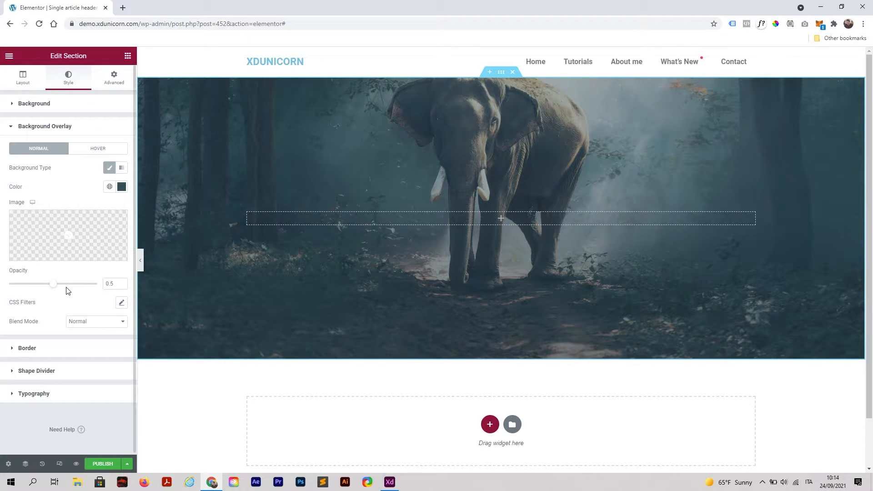
mouse_move(64, 289)
mouse_down()
mouse_move(76, 288)
mouse_move(38, 292)
mouse_move(74, 297)
mouse_up()
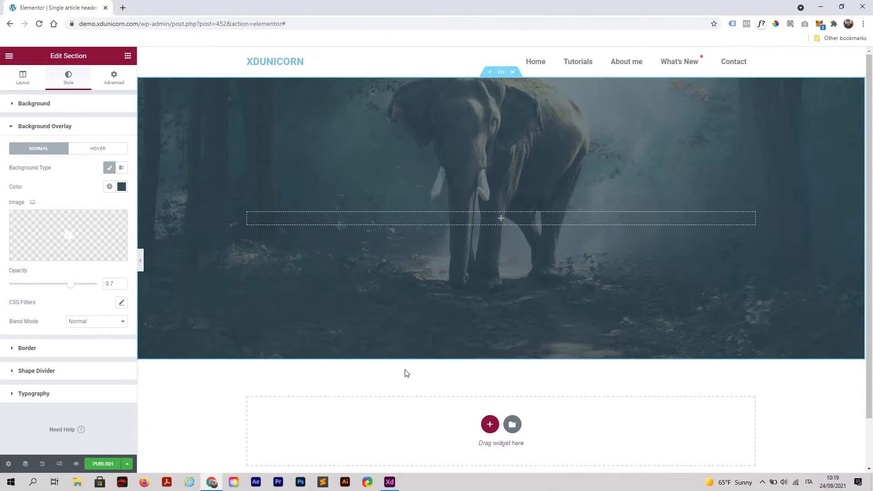
Step: Add an Inner Section widget inside the header section and delete its second column so that only one column is left
click(128, 57)
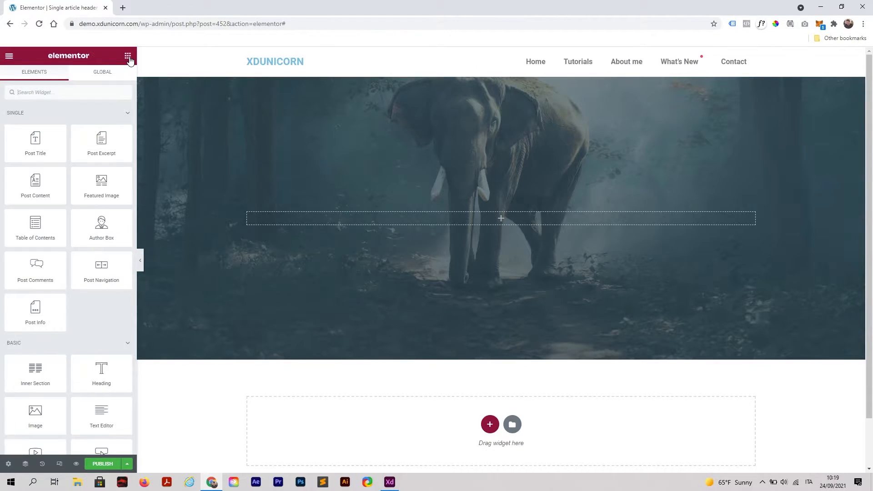
scroll(92, 236, down, 1)
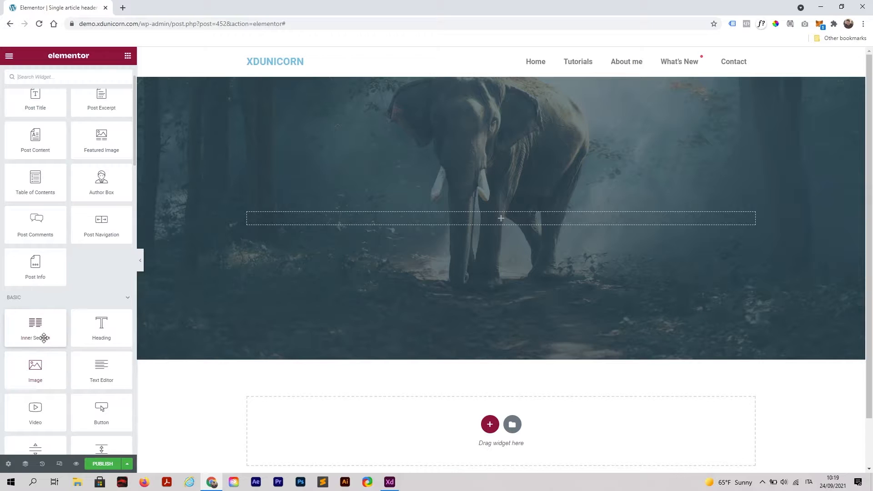
drag(40, 334, 496, 225)
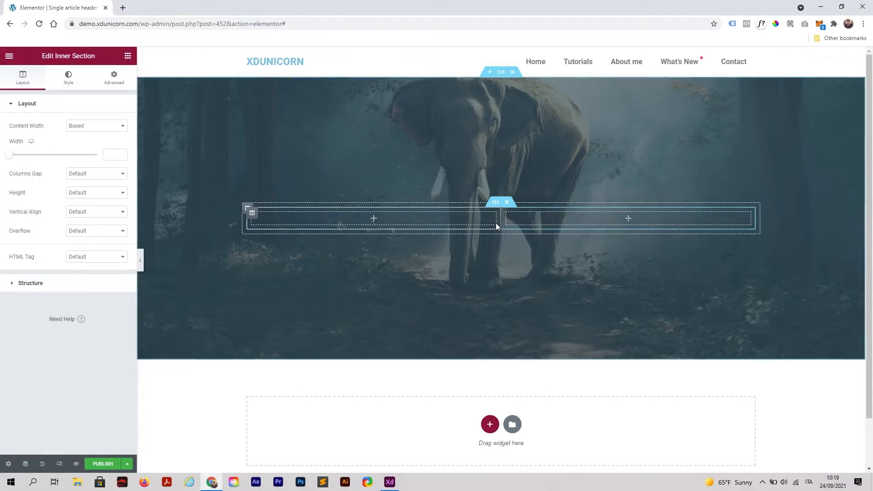
right_click(507, 217)
click(505, 215)
right_click(505, 217)
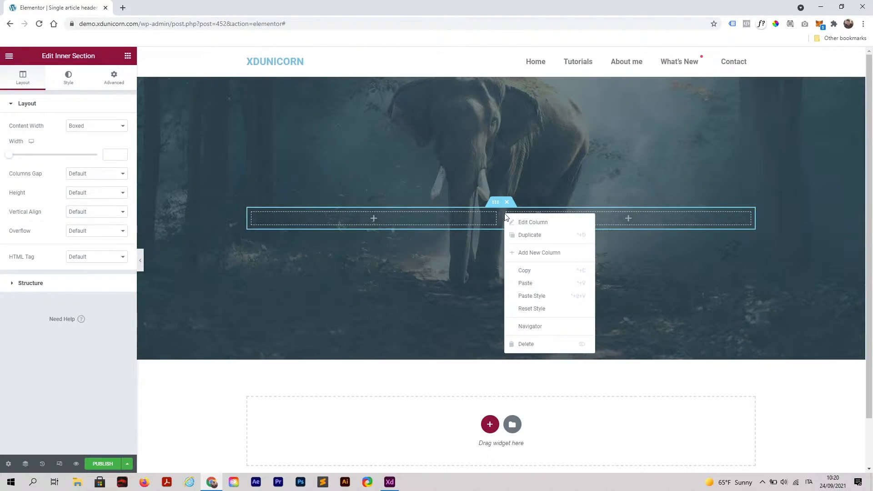
click(537, 347)
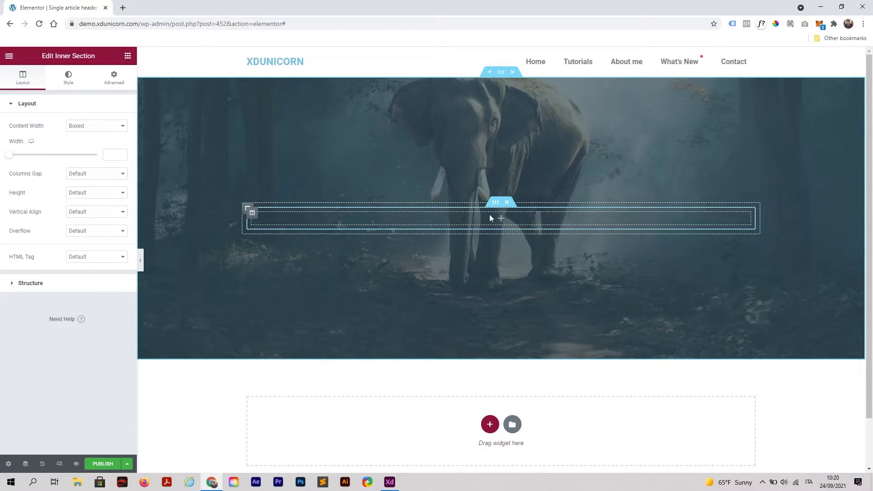
Step: Give the inner section's column a classic background that uses the dynamic Featured Image
click(252, 213)
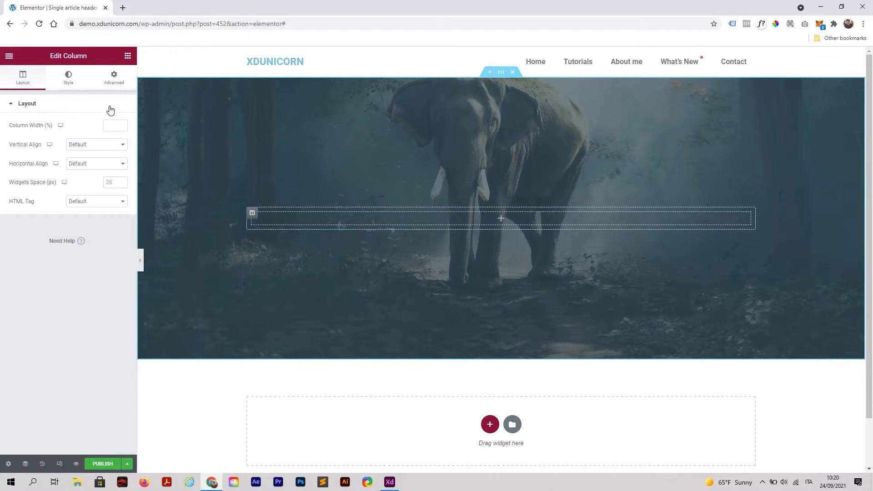
click(68, 77)
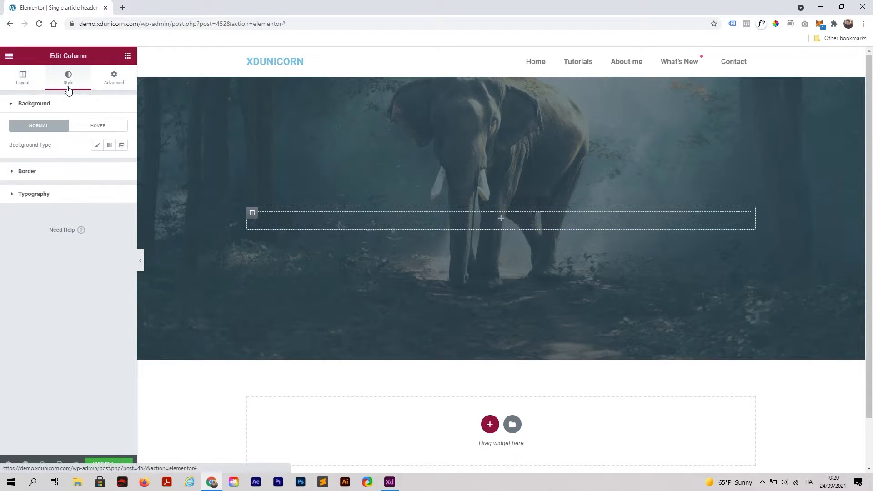
click(96, 147)
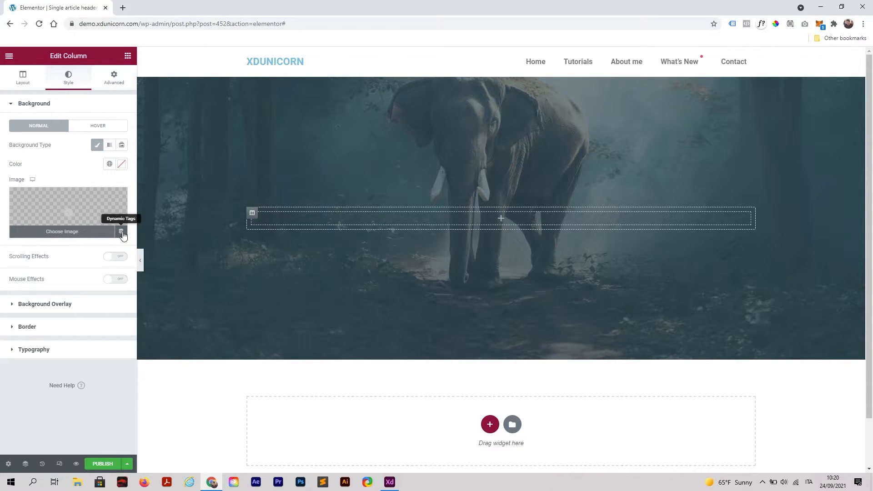
click(121, 232)
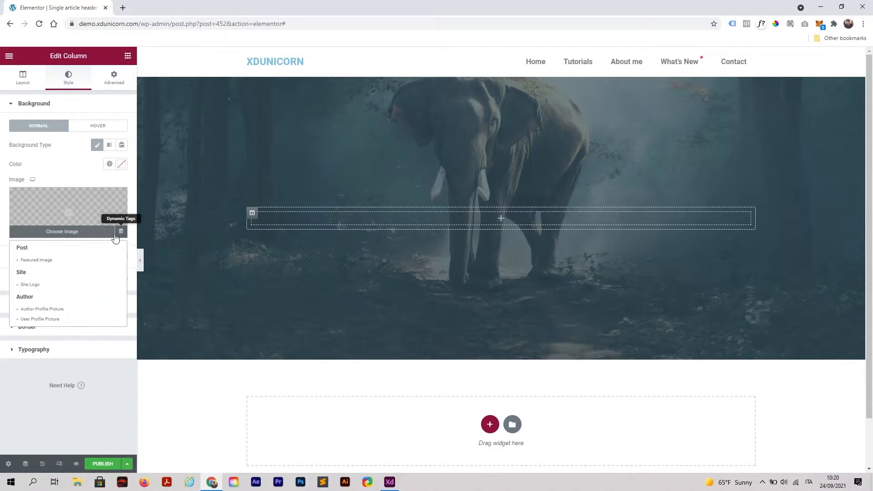
click(58, 260)
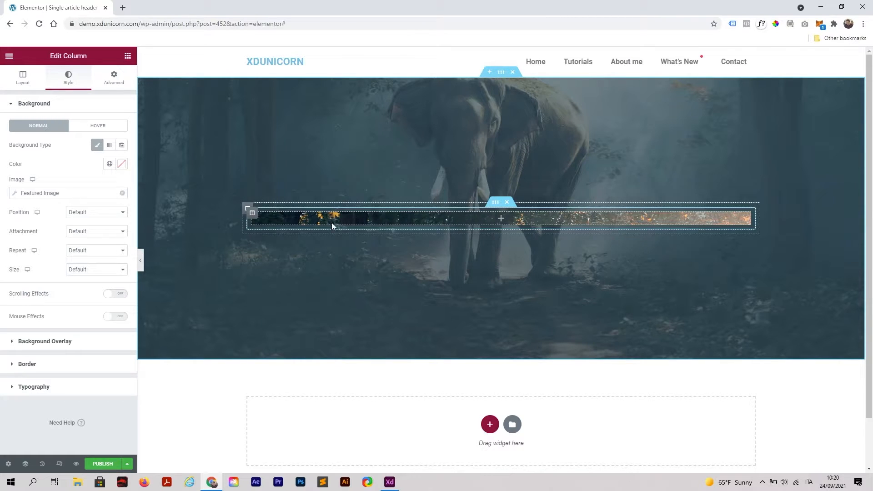
Step: Add a Spacer widget to the inner section's column and set its space to about 469 px
click(128, 56)
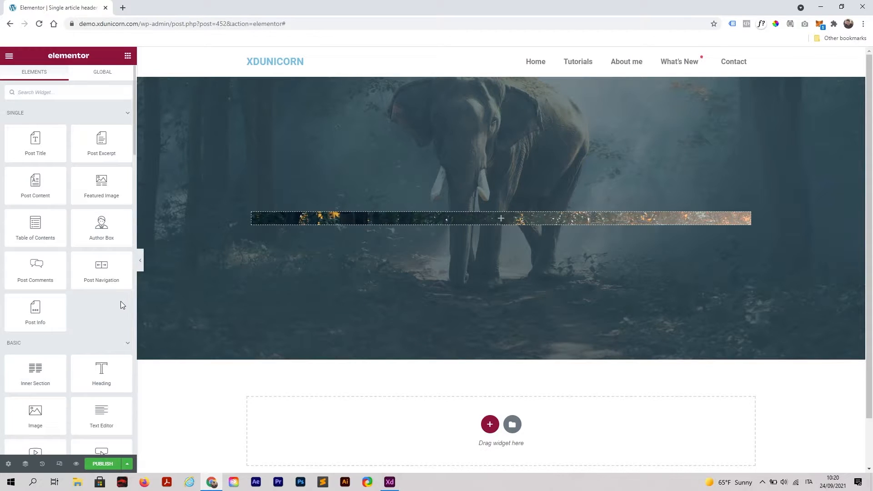
scroll(103, 279, down, 1)
scroll(102, 279, down, 2)
drag(101, 364, 500, 222)
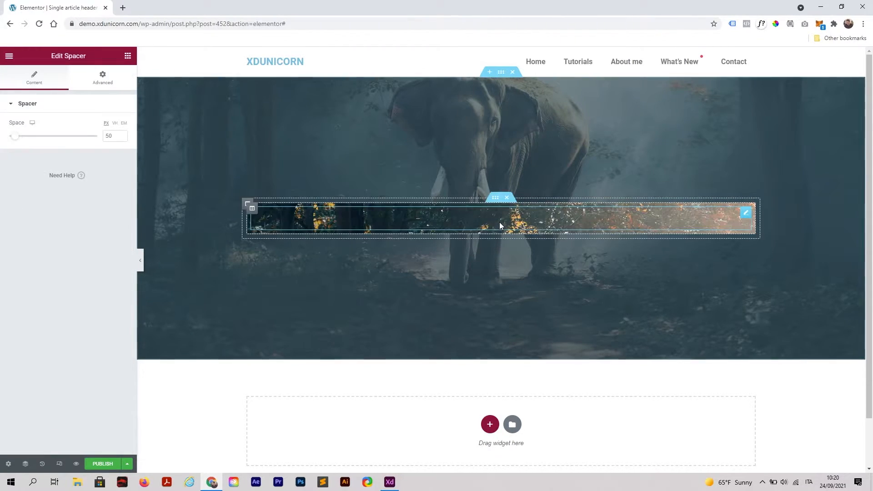
drag(16, 140, 78, 142)
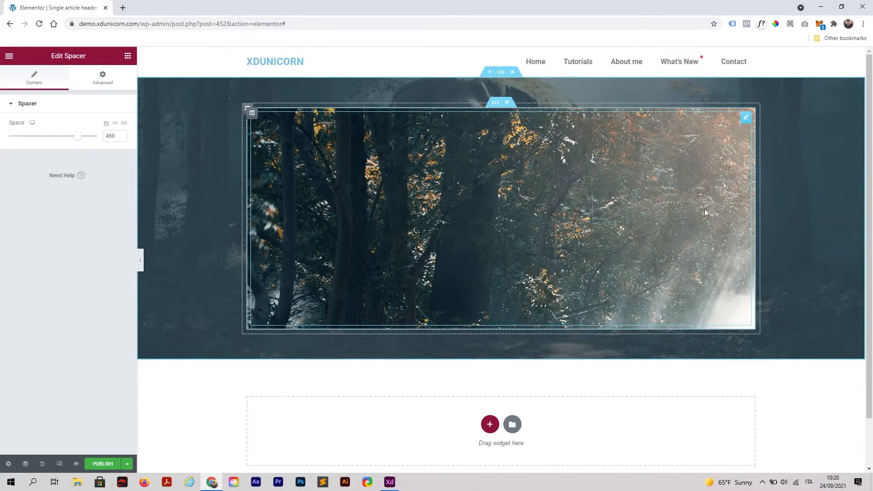
Step: Set the inner section's boxed content width to about 925, comparing it with the image card in the Adobe XD design
click(495, 107)
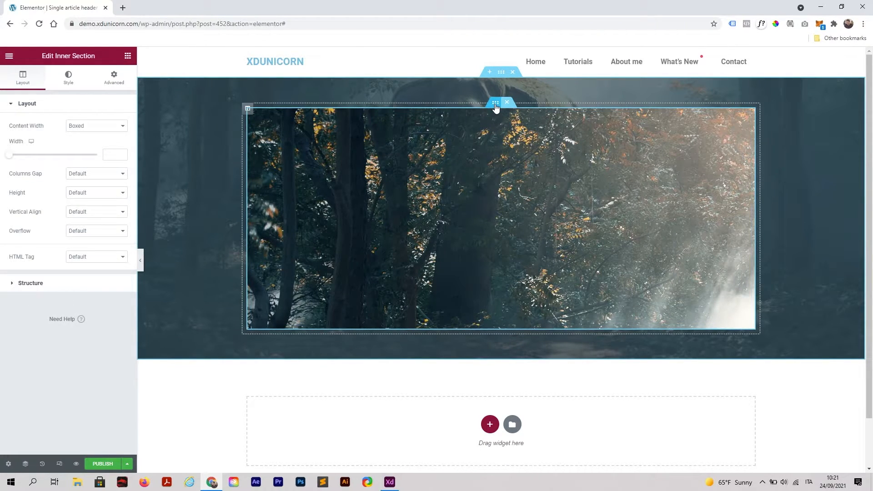
drag(10, 155, 41, 157)
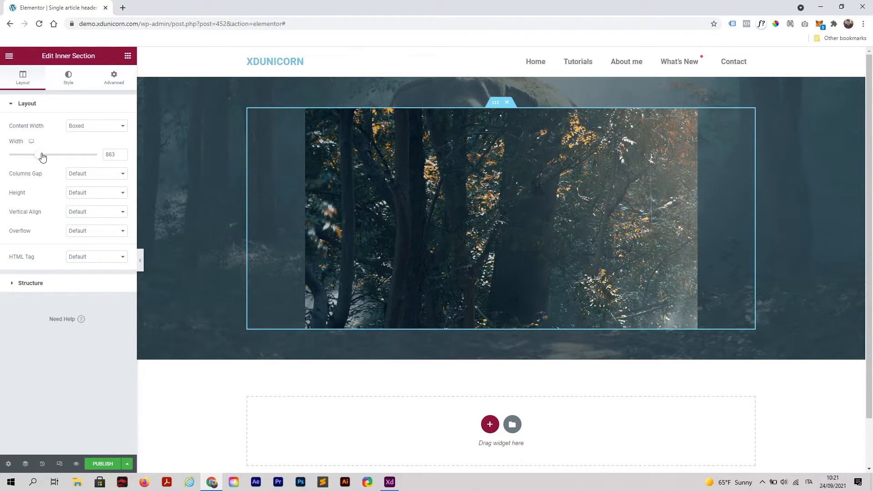
click(390, 483)
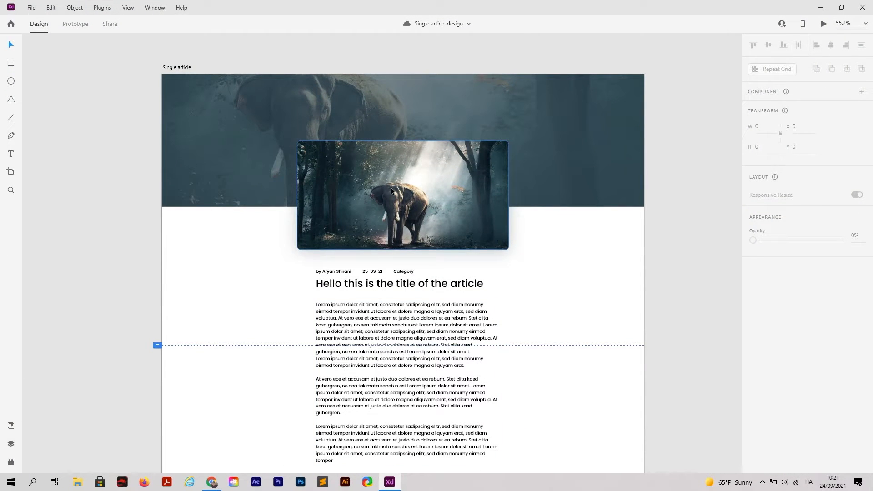
click(212, 483)
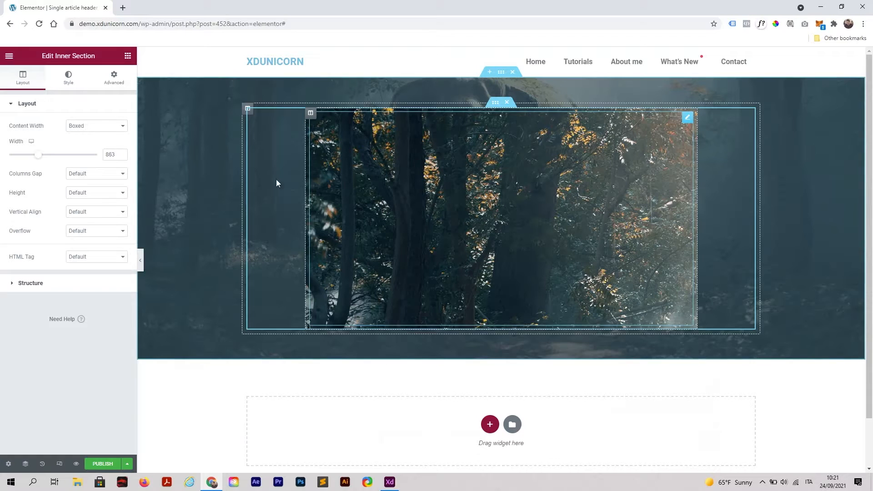
drag(38, 155, 44, 158)
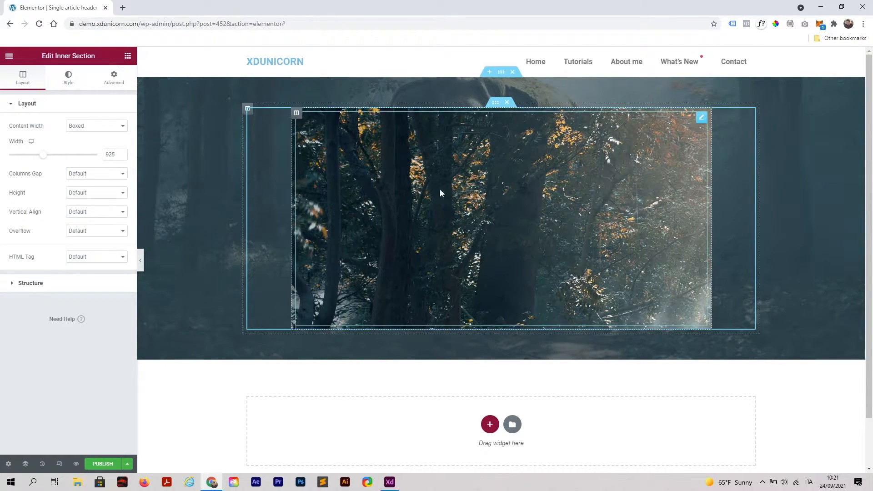
Step: Round the inner column's corners with a linked border radius of 30 px
click(297, 114)
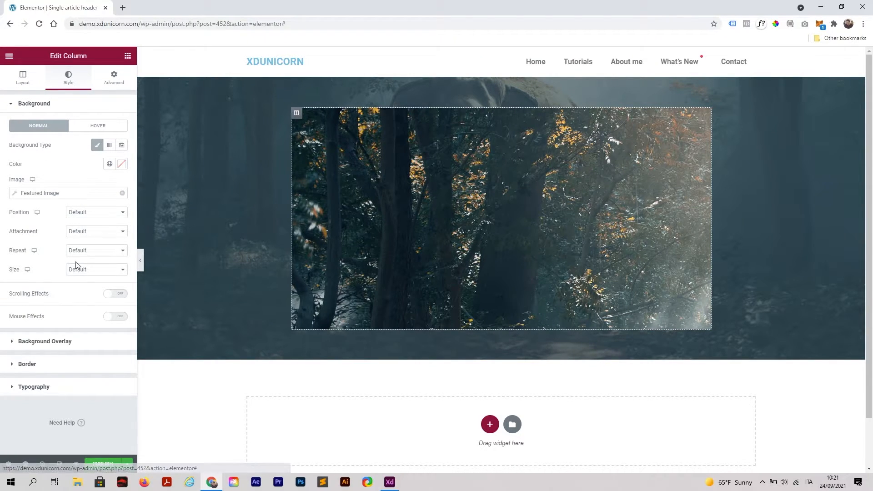
click(50, 366)
click(31, 221)
text(1)
click(28, 218)
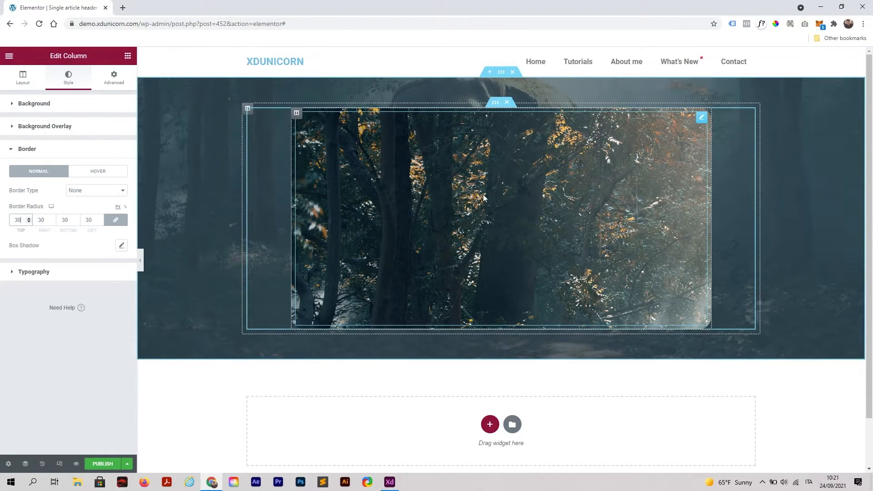
Step: Set the inner column's background image size to Cover and its position to Center Center
click(28, 107)
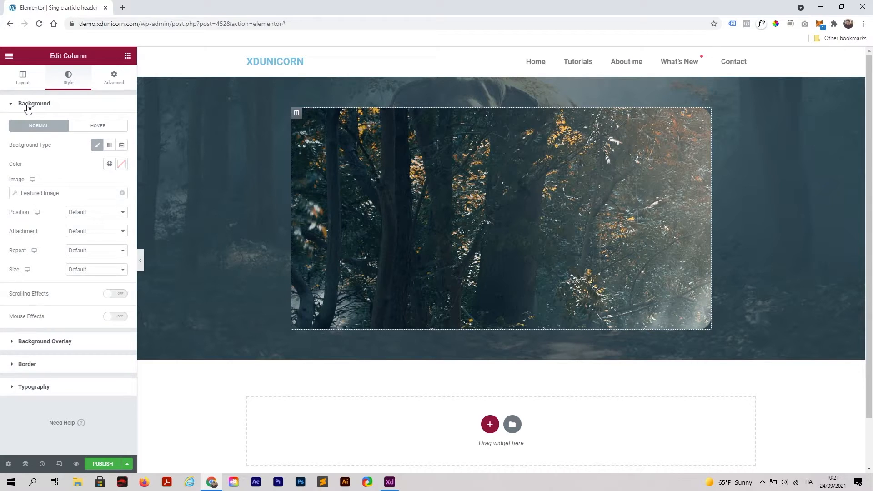
click(84, 275)
click(96, 293)
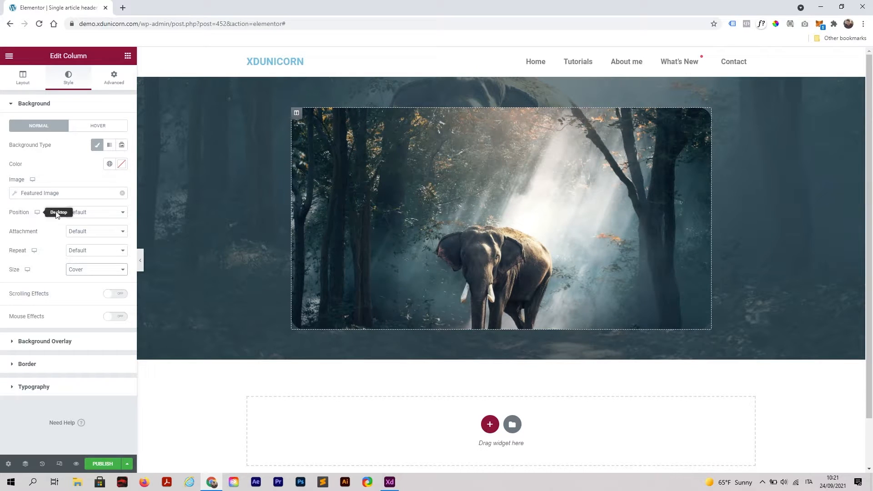
click(81, 213)
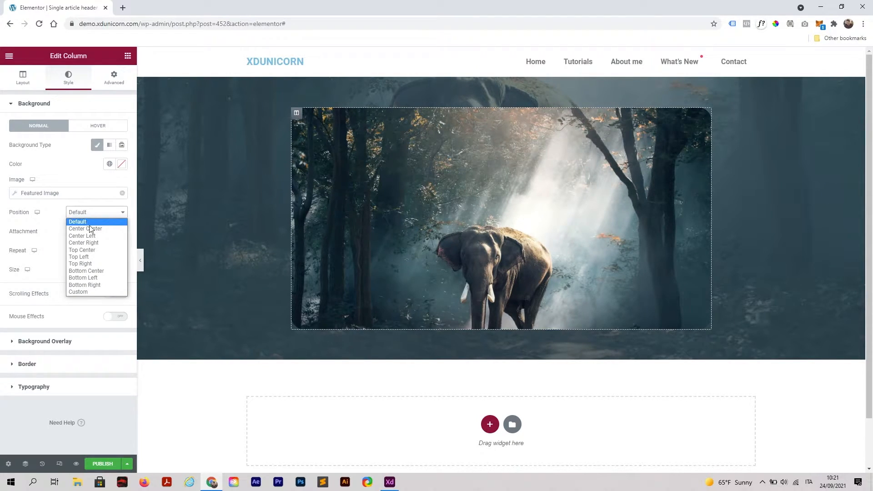
click(86, 229)
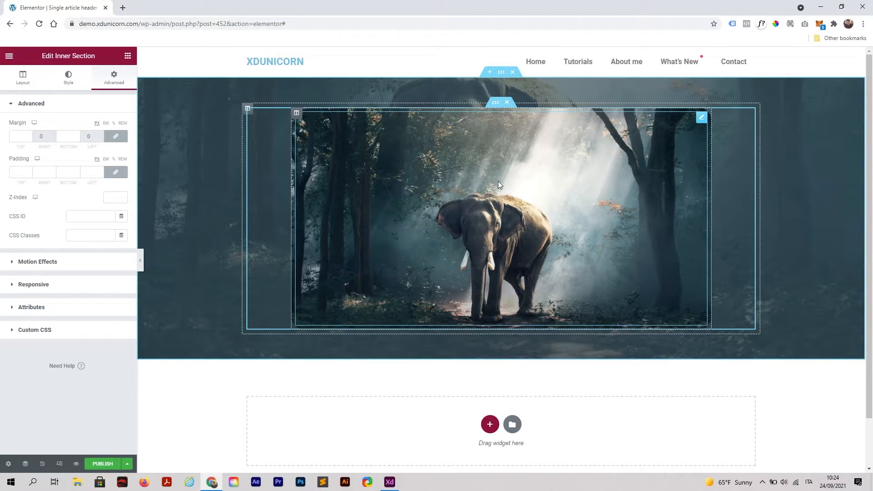
Step: Add a single-column section below the header and move the inner section with the featured image into it
click(490, 425)
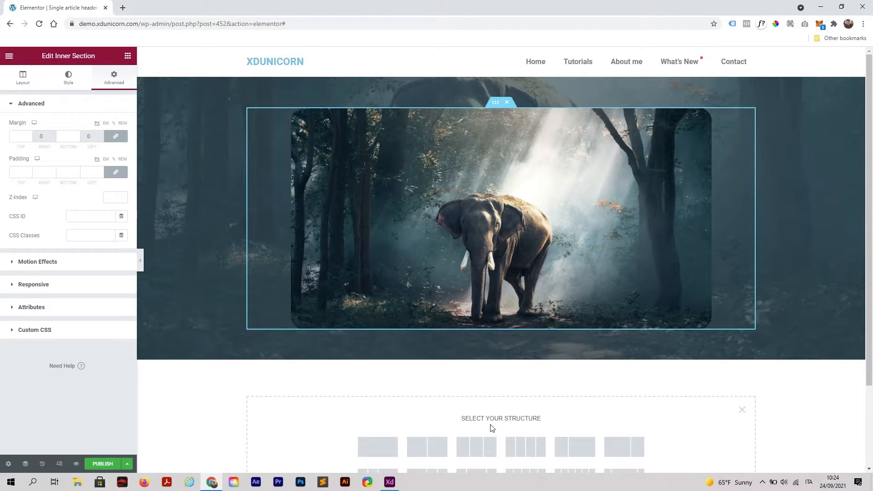
scroll(389, 409, down, 2)
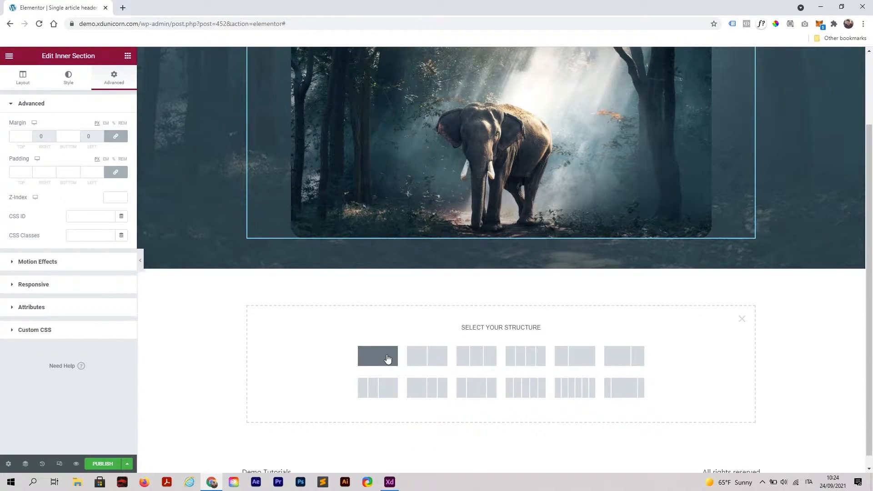
click(387, 359)
scroll(454, 341, up, 2)
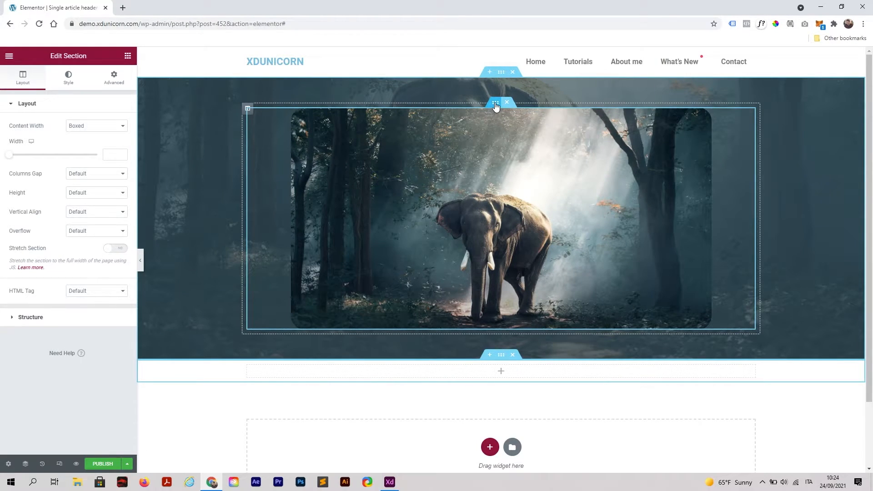
drag(496, 106, 503, 372)
scroll(504, 372, down, 2)
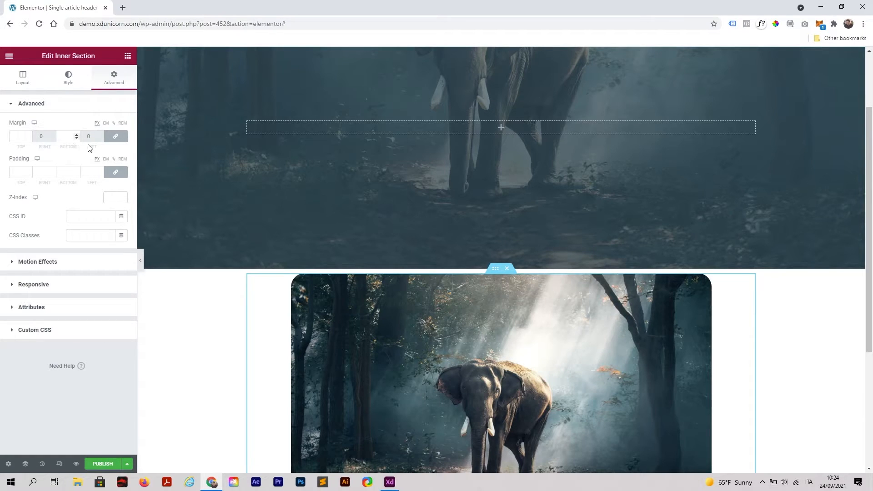
Step: Unlink the inner section's margins and set its top margin to -23% so the image overlaps the header
click(117, 140)
click(29, 139)
click(28, 139)
triple_click(28, 139)
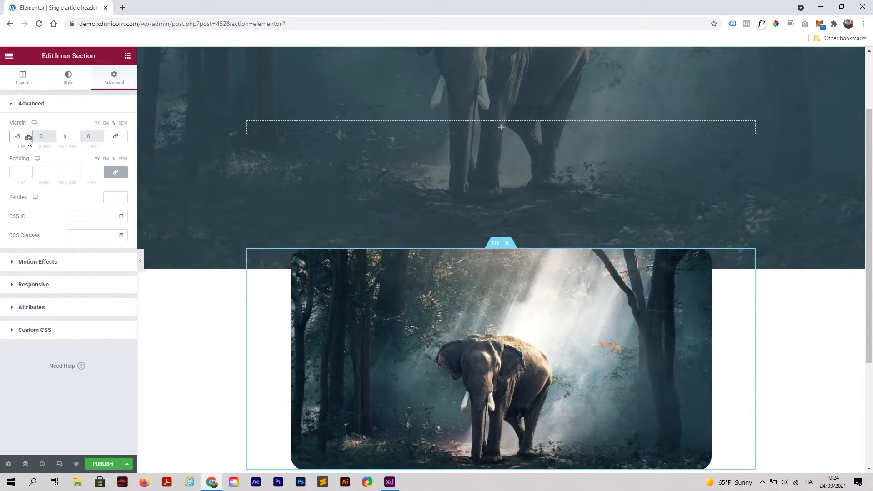
triple_click(29, 139)
triple_click(30, 139)
triple_click(30, 139)
double_click(29, 139)
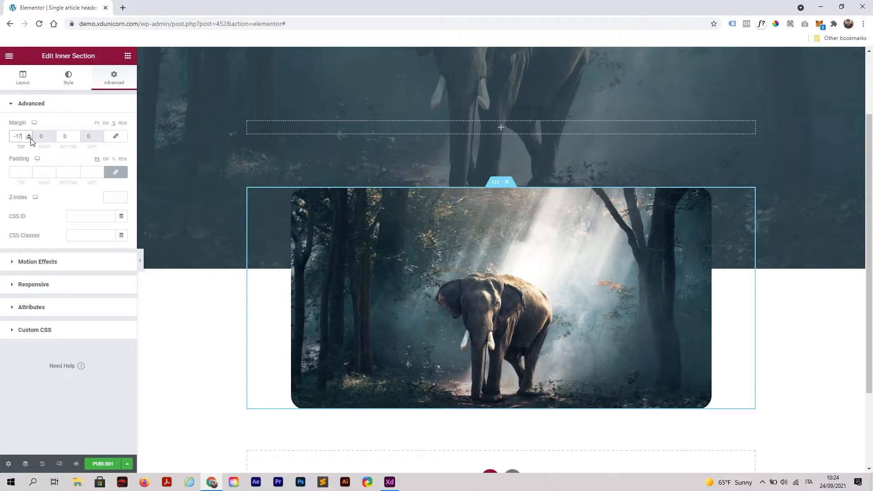
triple_click(29, 138)
click(29, 139)
click(29, 139)
double_click(29, 139)
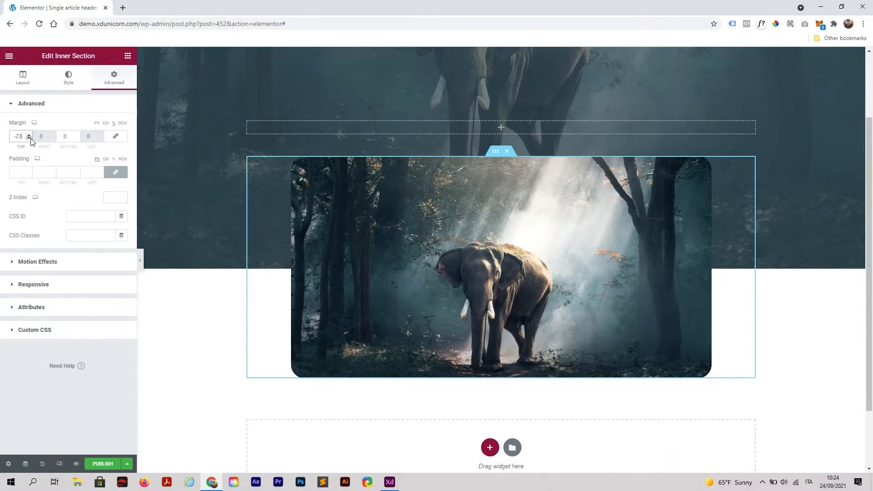
Step: Lower the inner section's top margin beyond -30% so the featured image overlaps more of the header
double_click(29, 138)
double_click(29, 139)
double_click(29, 139)
click(29, 139)
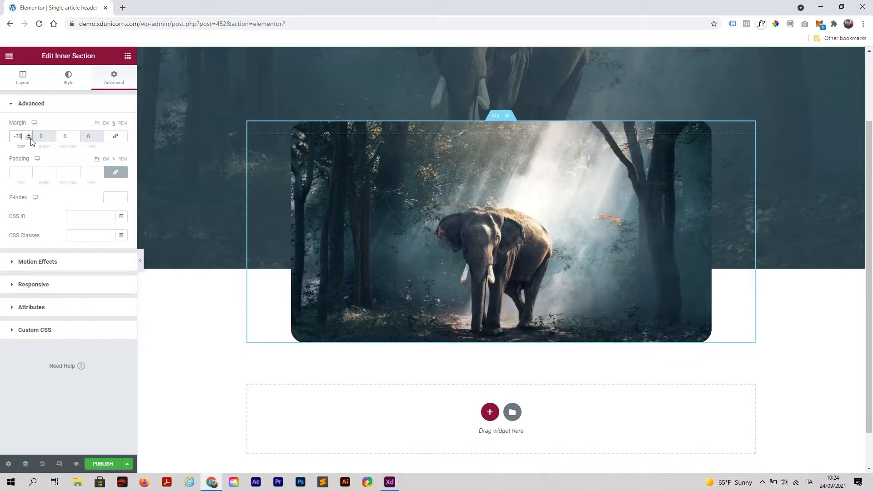
double_click(29, 139)
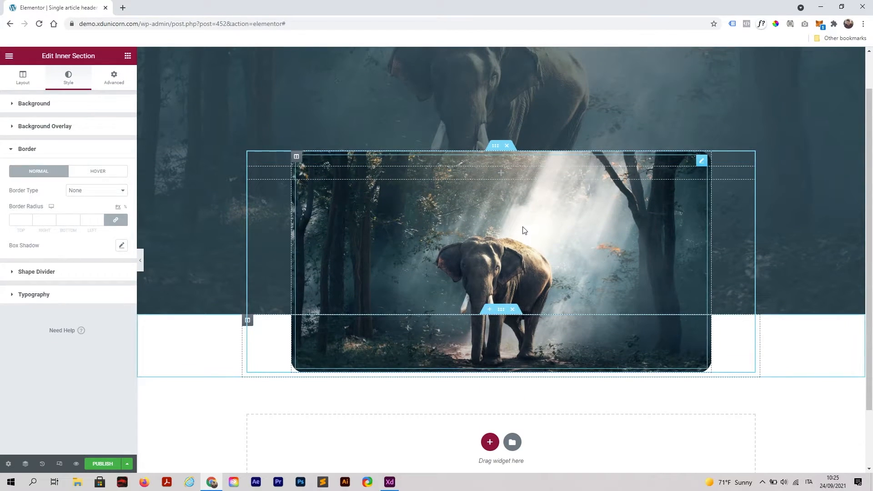
Step: Give the featured-image column a box shadow with vertical offset 8, blur 68 and spread 13
click(297, 157)
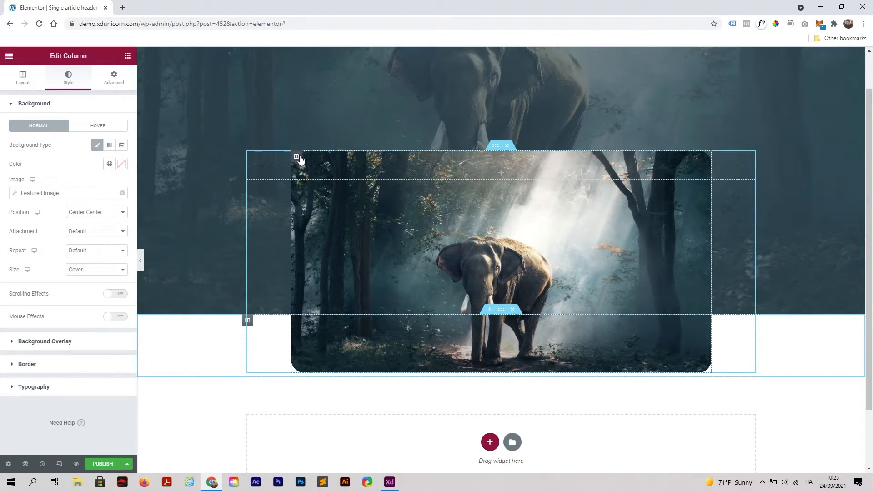
click(68, 366)
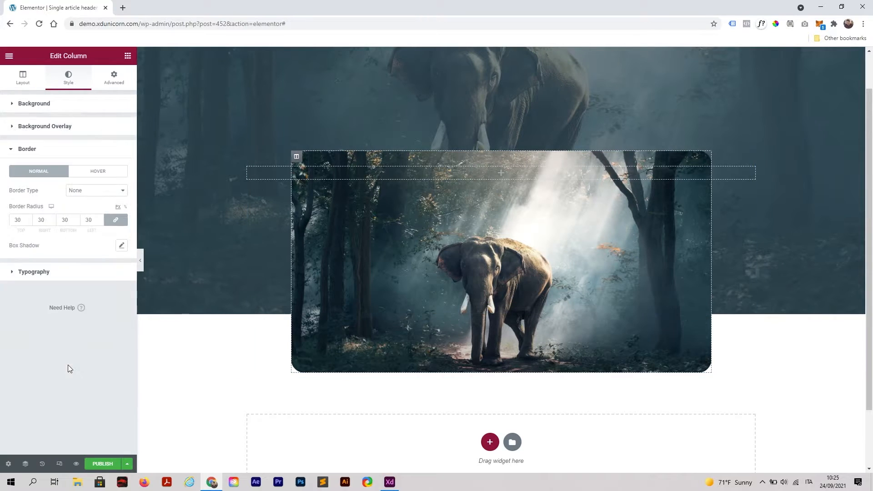
click(121, 246)
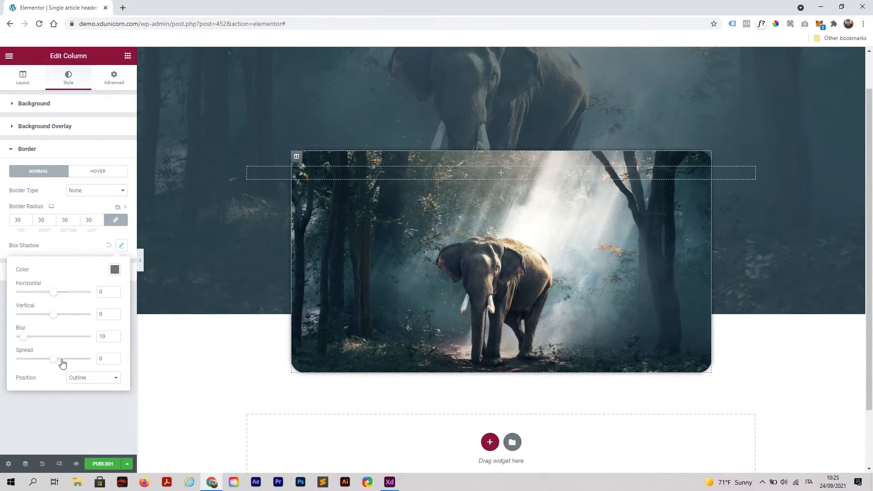
drag(54, 360, 58, 359)
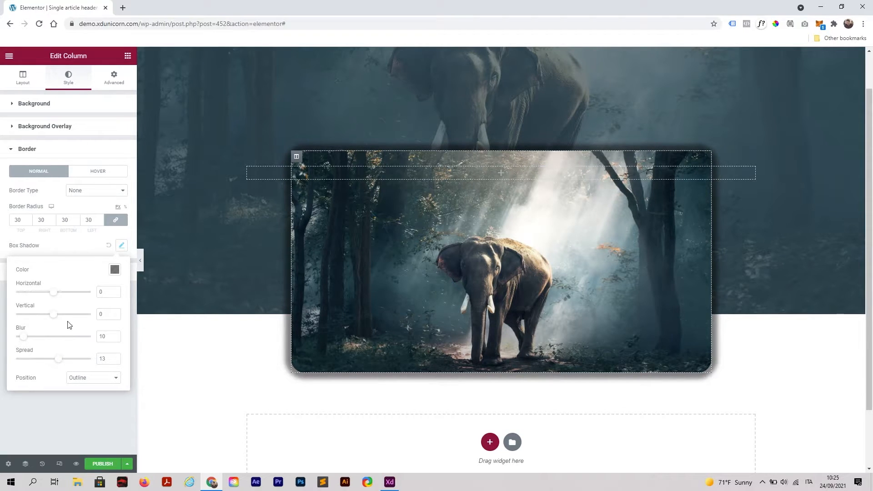
drag(54, 314, 68, 337)
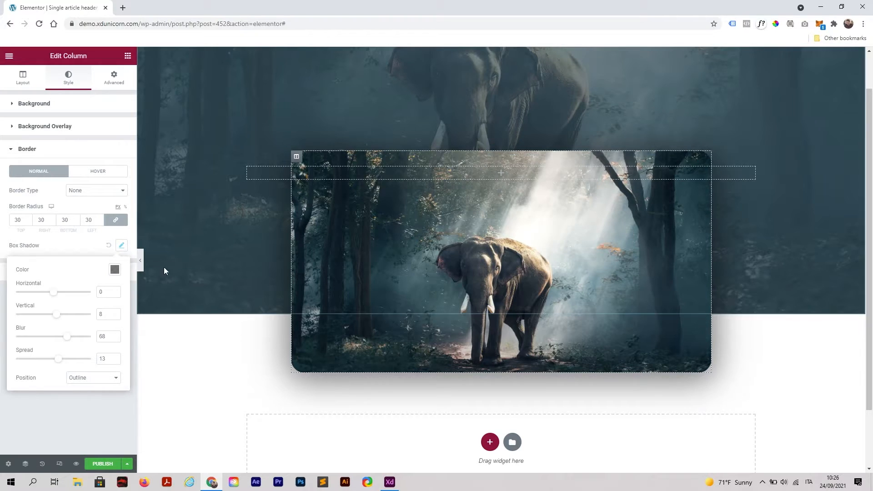
Step: Switch to Adobe XD, copy the hex fill colour of the header overlay rectangle, and return to Elementor
key(alt+Tab)
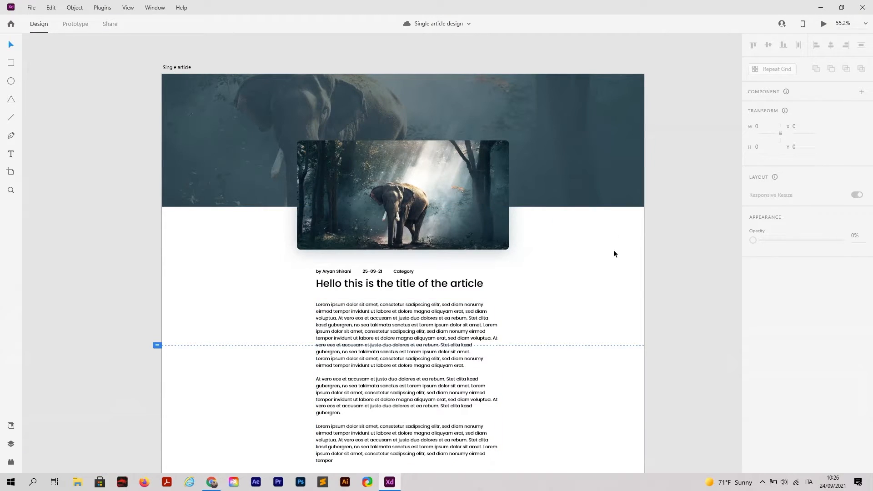
click(573, 189)
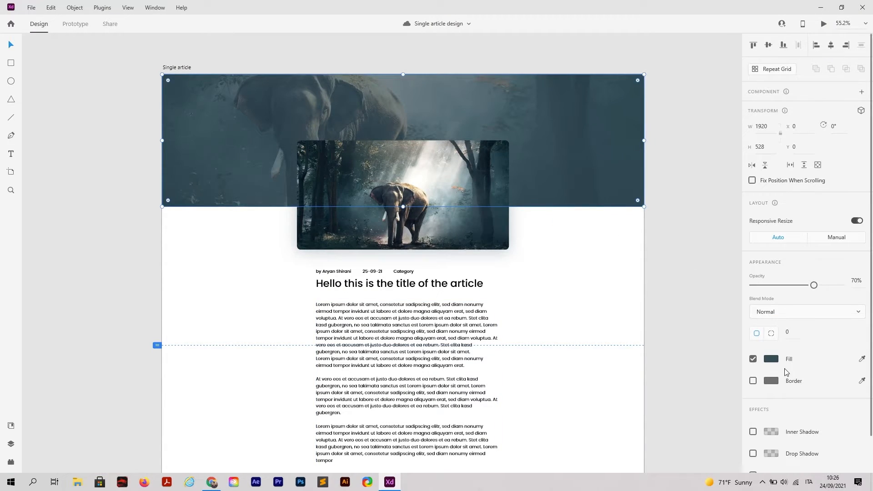
click(772, 360)
right_click(676, 399)
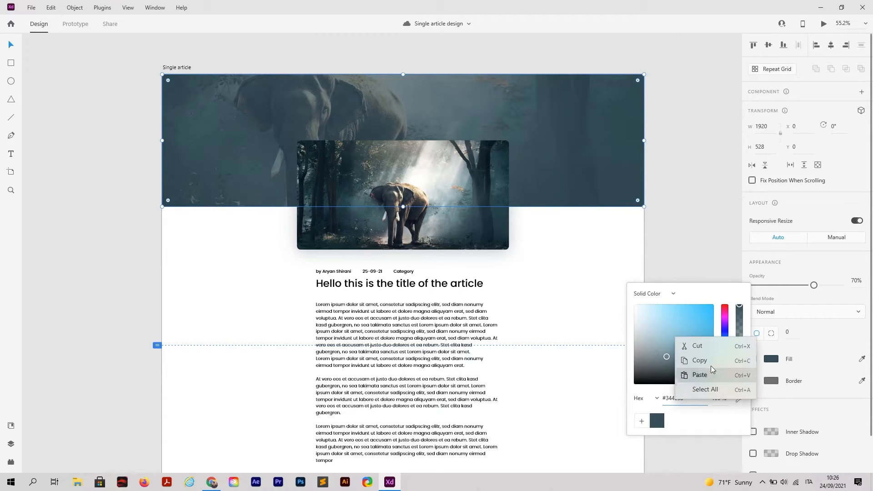
click(708, 361)
key(Escape)
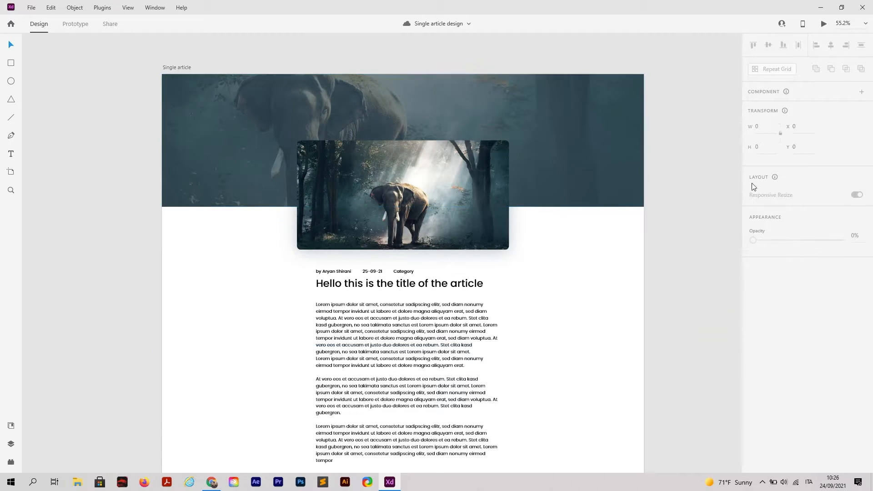
click(821, 8)
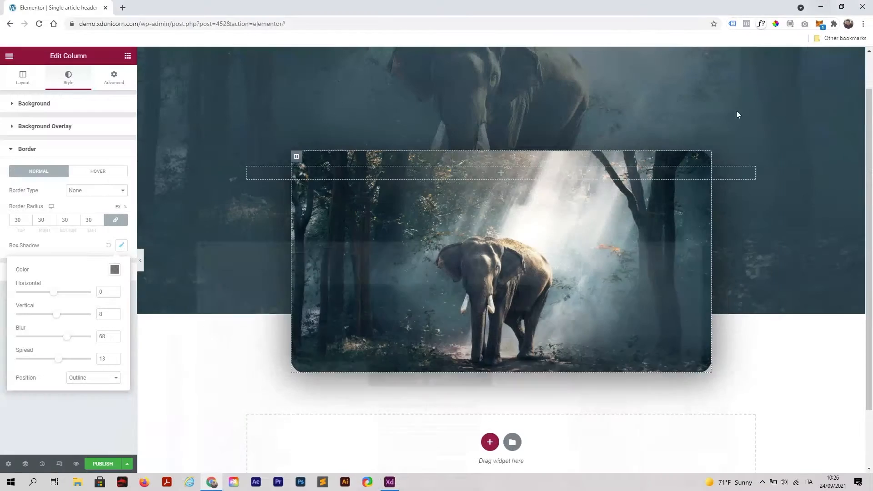
Step: Apply the copied colour to the column's box shadow, reduce its opacity, and preview the page without the editing panel
click(114, 271)
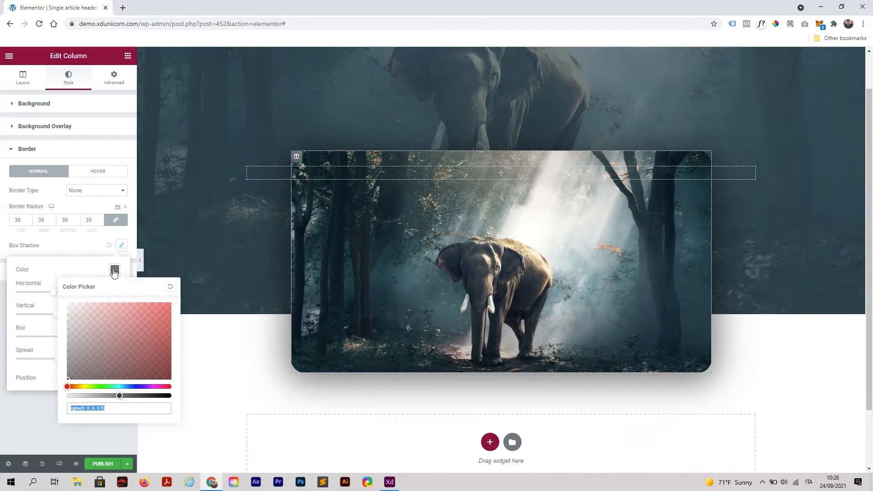
right_click(107, 409)
click(138, 309)
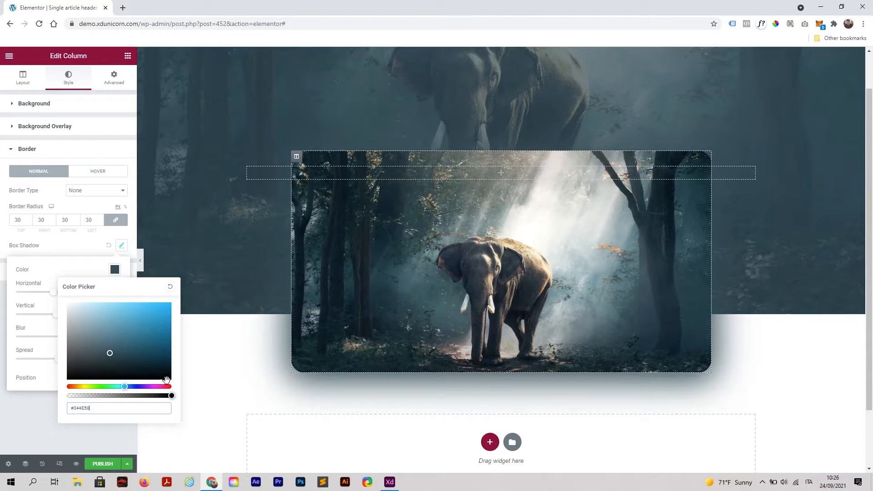
drag(146, 397, 117, 404)
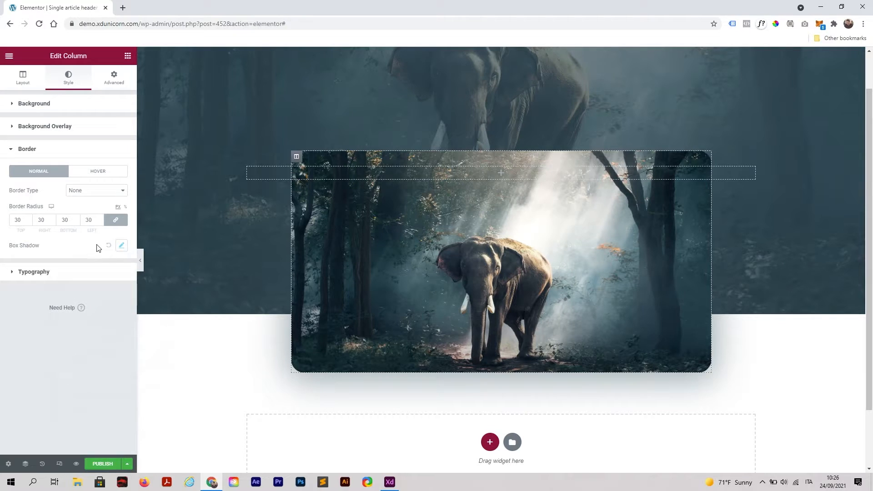
click(141, 261)
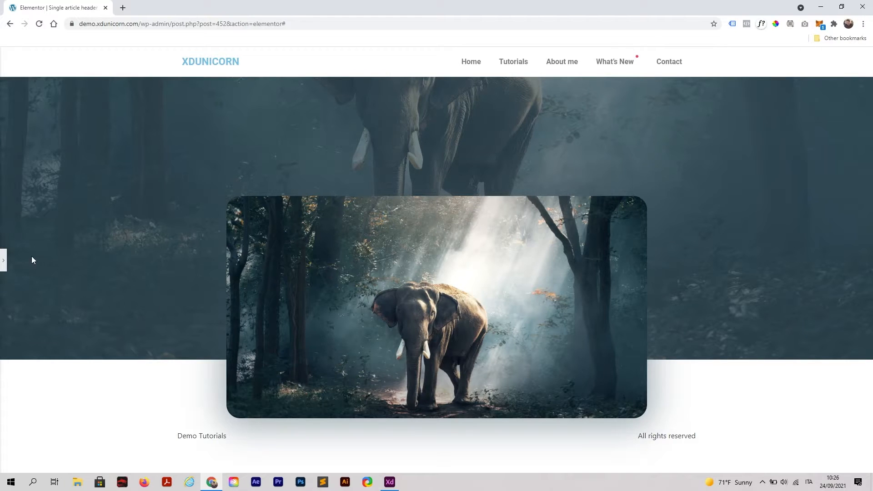
click(7, 260)
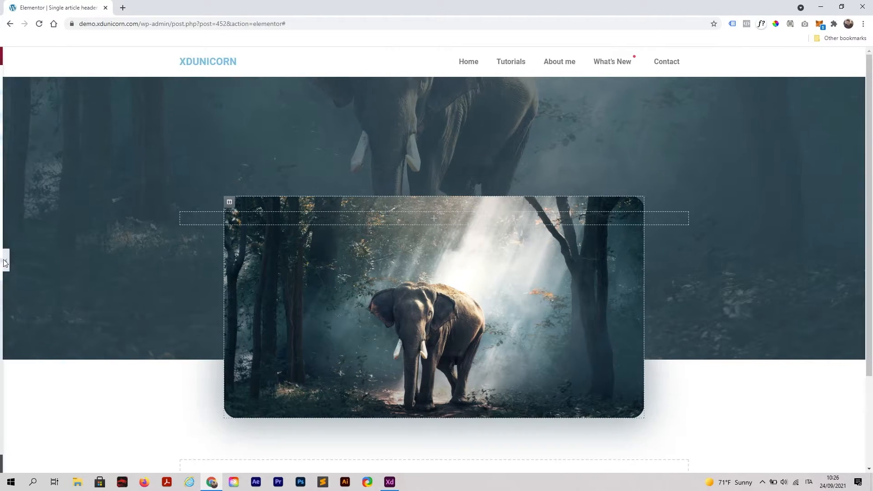
Step: Add a single-column section below the featured image and place a Post Title widget in it
scroll(300, 328, down, 3)
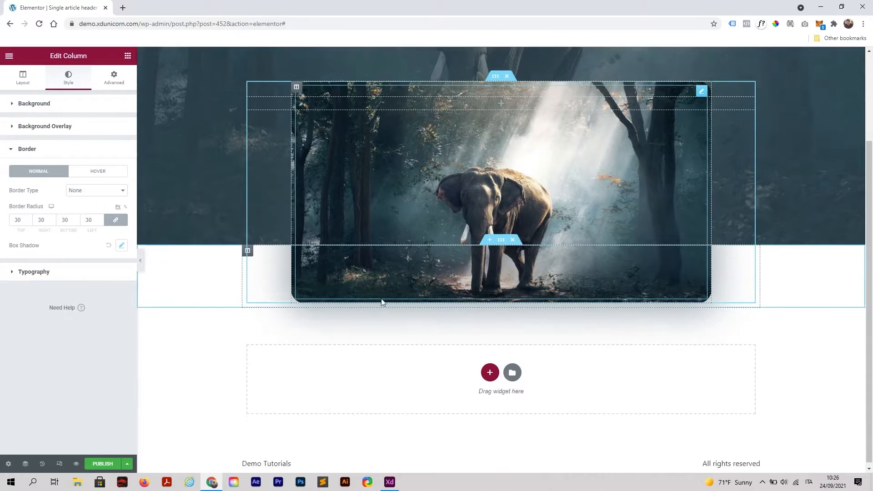
click(490, 369)
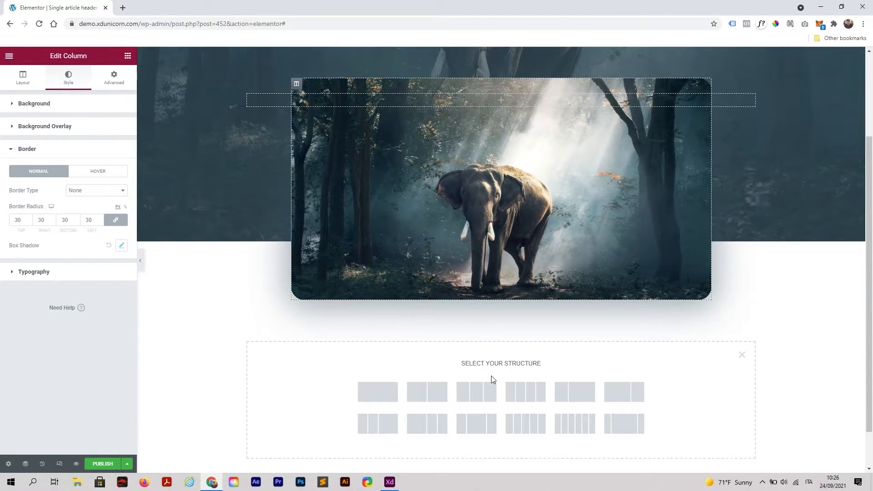
click(377, 399)
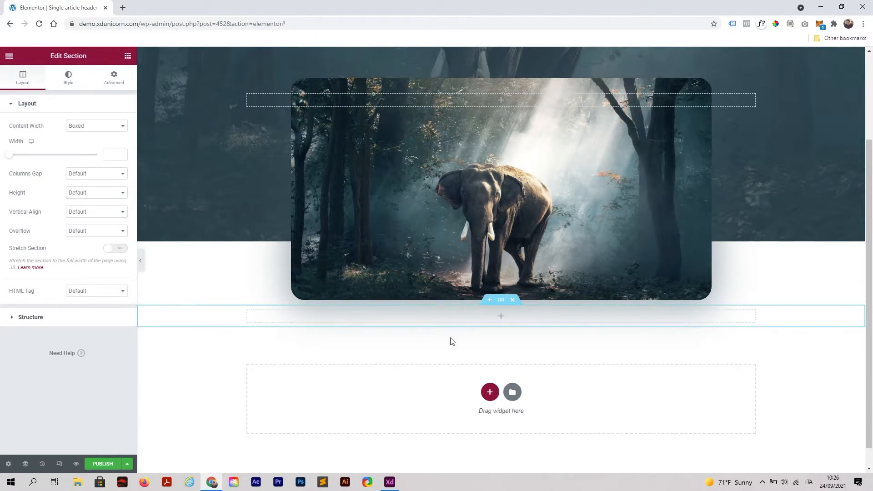
scroll(455, 341, down, 1)
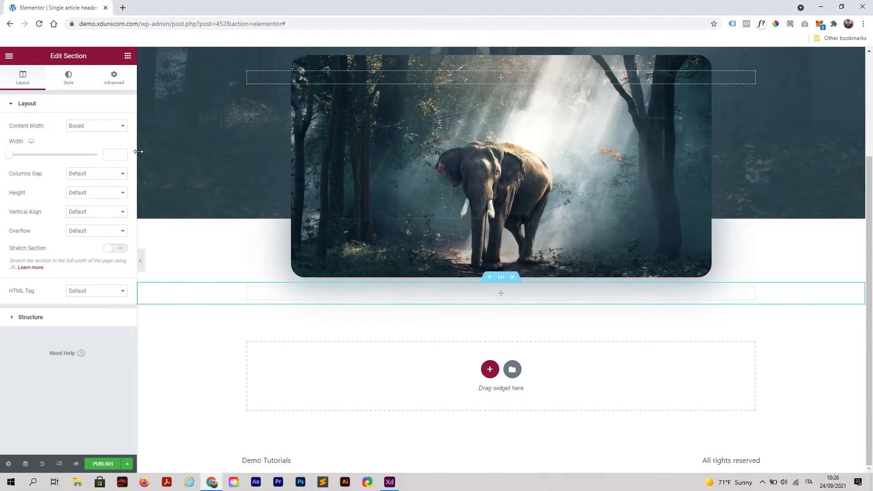
click(128, 57)
drag(35, 143, 496, 294)
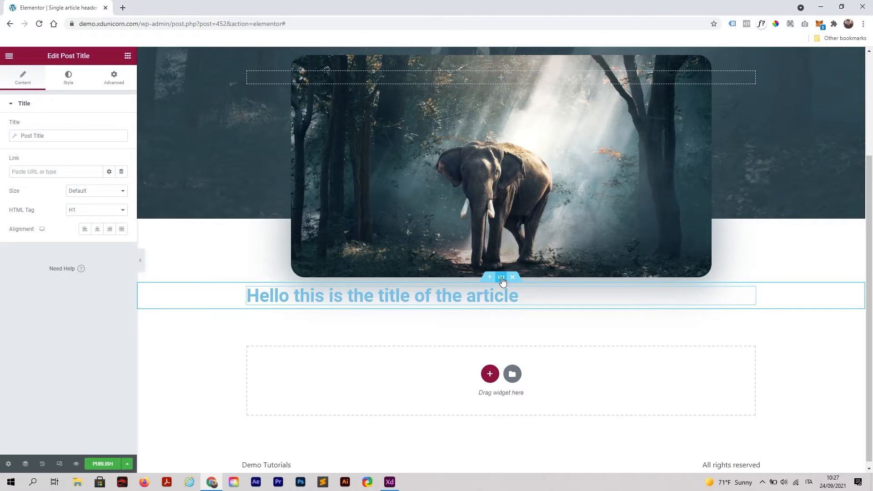
Step: Unlink the title section's margins and set its top margin to 5%
click(501, 278)
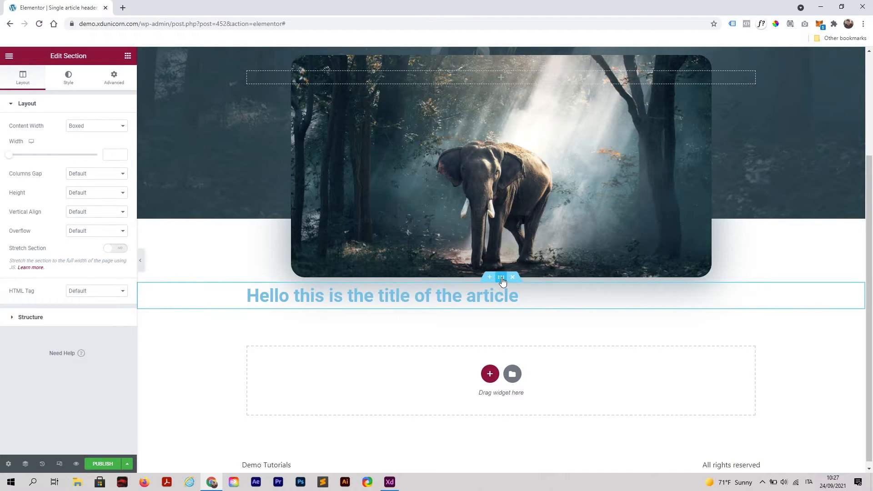
click(109, 89)
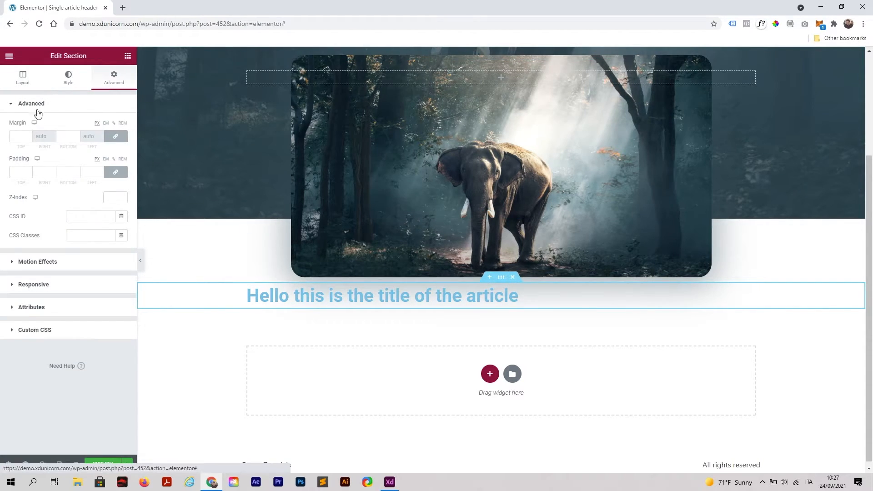
click(116, 135)
click(29, 135)
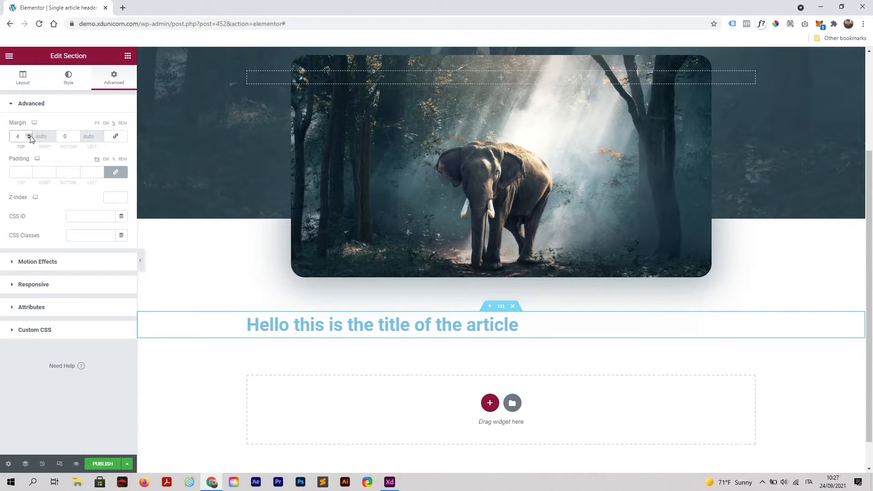
click(29, 135)
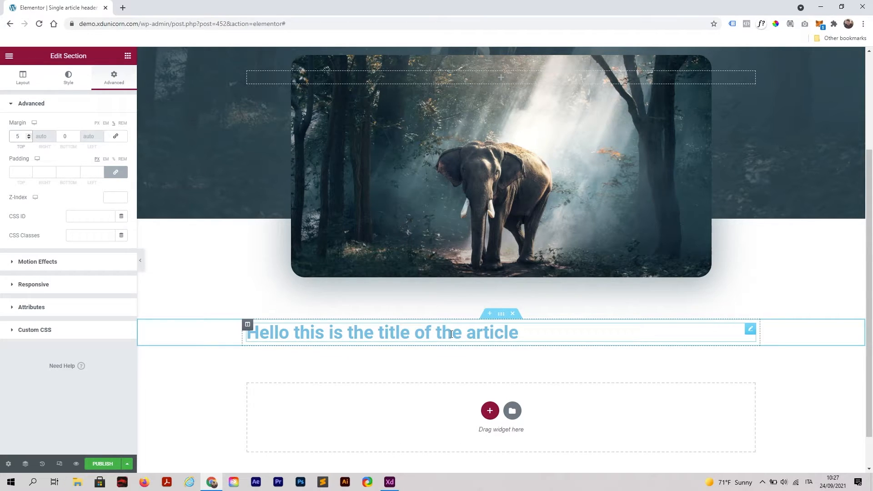
Step: Set the title section's boxed content width to 896 and preview the page without the editing panel
click(25, 81)
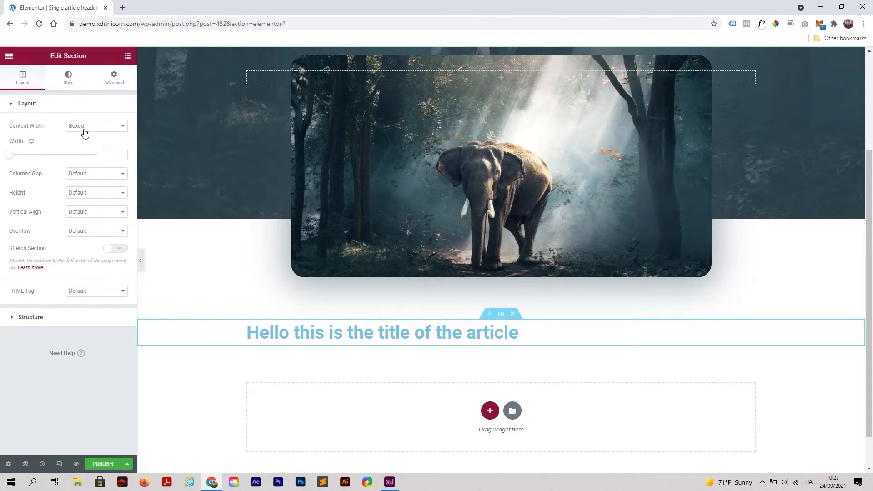
drag(10, 158, 42, 169)
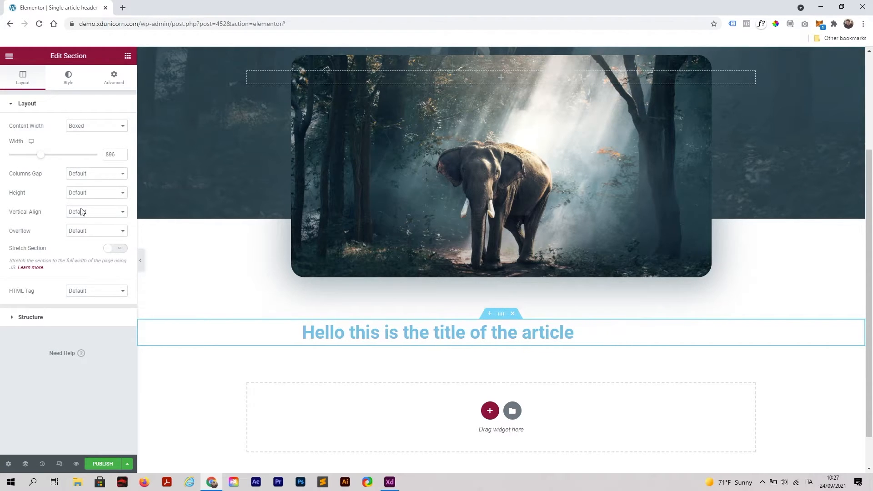
click(140, 260)
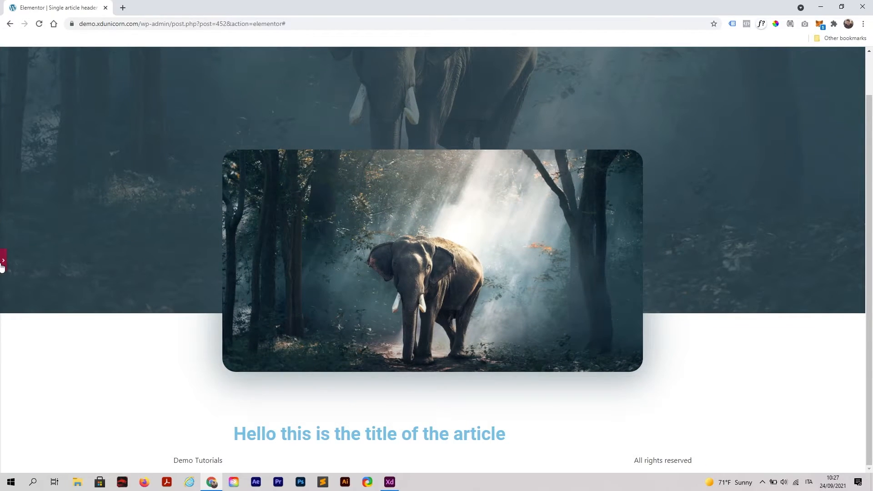
click(2, 265)
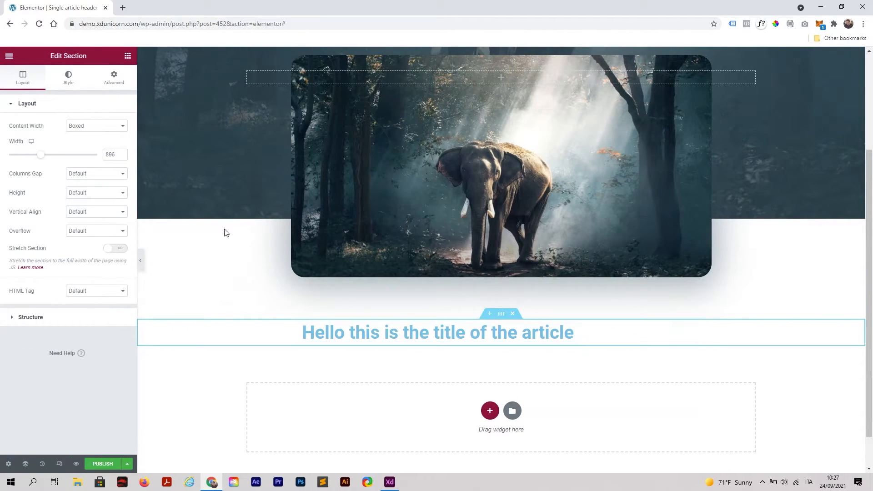
Step: Add a Post Info widget directly above the post title
click(128, 60)
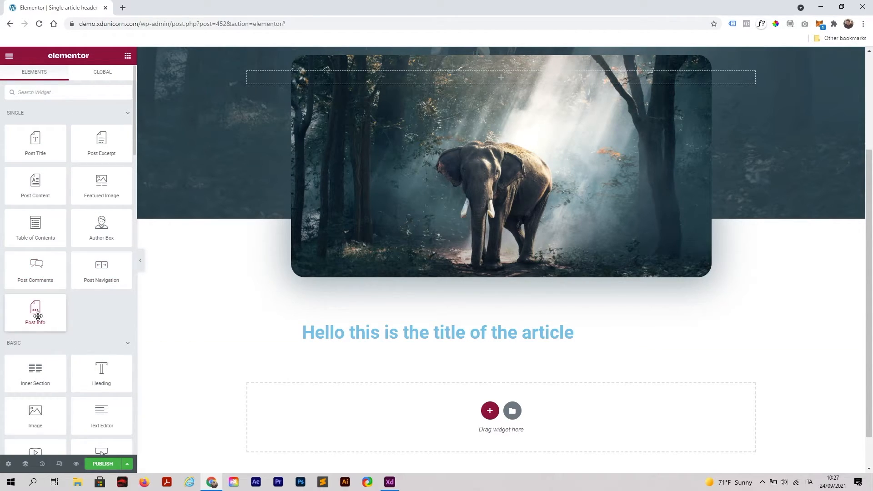
drag(35, 318, 380, 324)
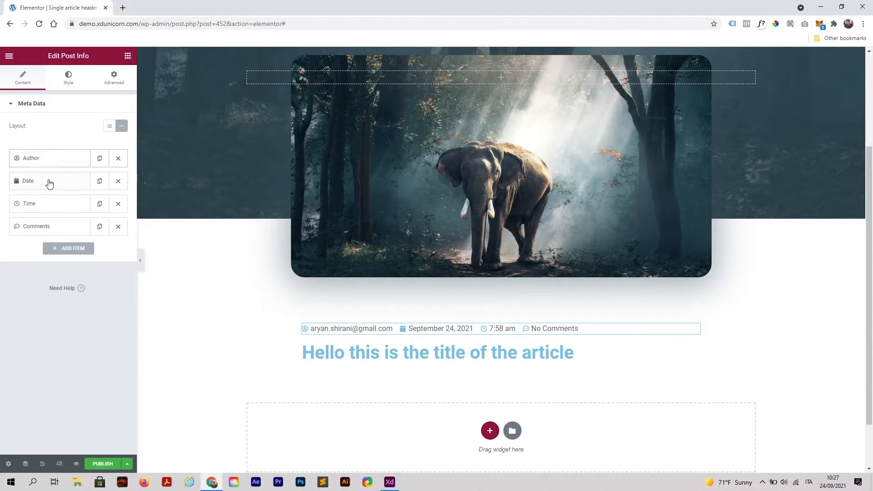
scroll(321, 285, down, 1)
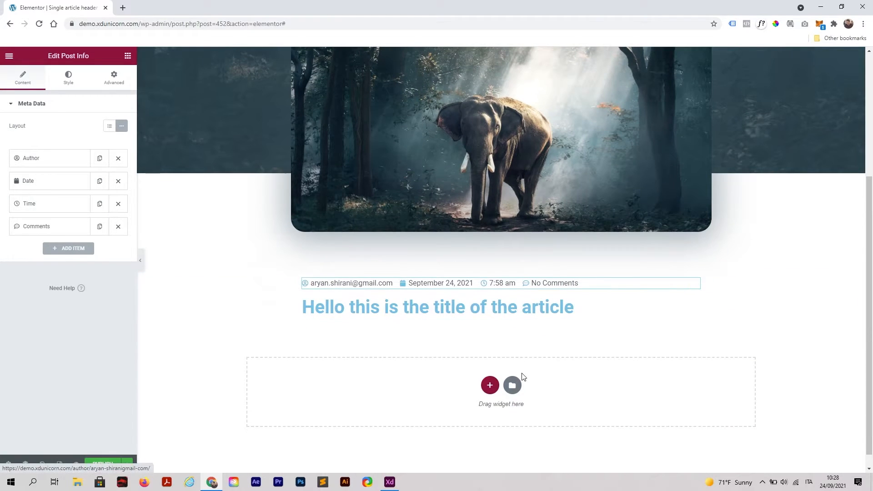
Step: Set the Post Info widget's icon colour to black (#000000)
click(71, 85)
click(48, 205)
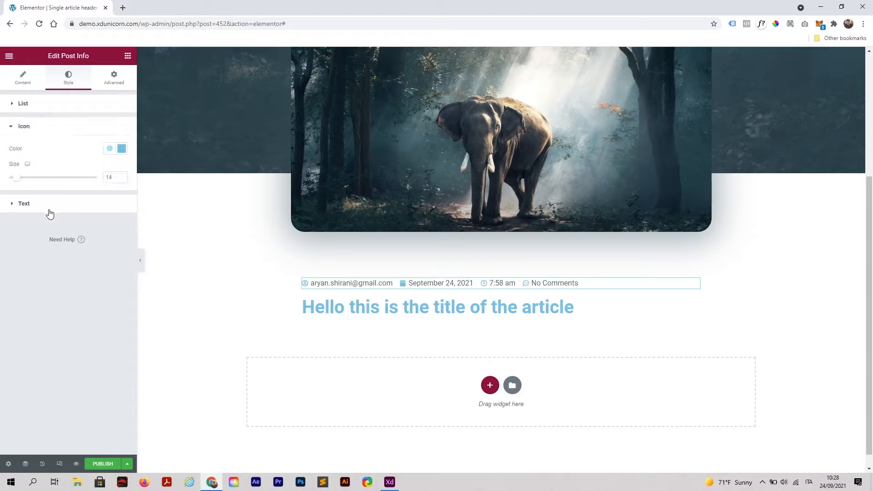
click(121, 150)
drag(68, 212, 0, 315)
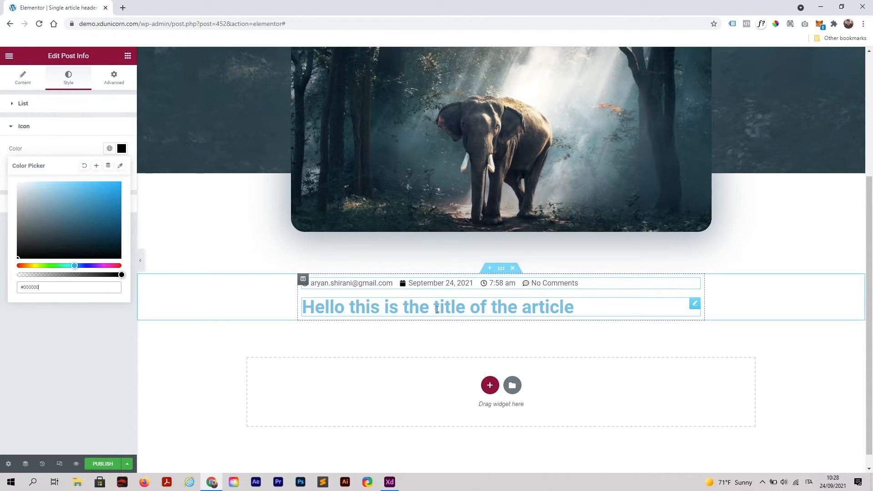
Step: Set the post title's text colour to black (#000000)
click(694, 306)
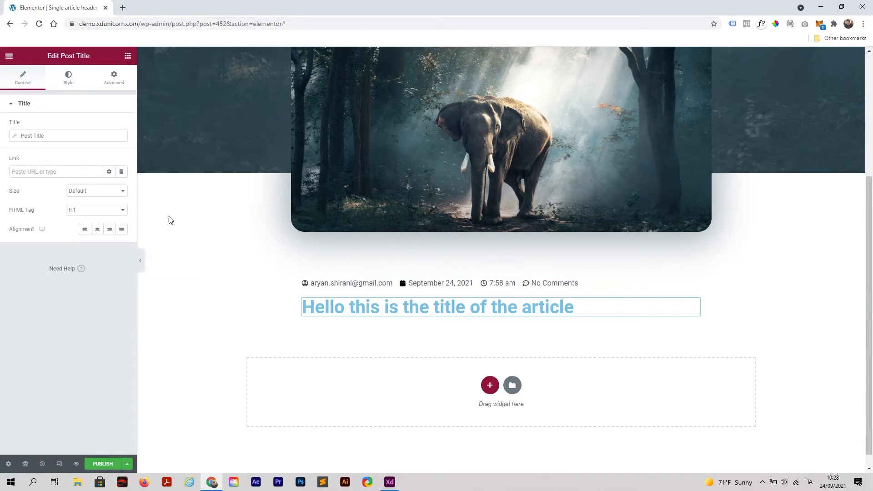
click(68, 78)
click(122, 125)
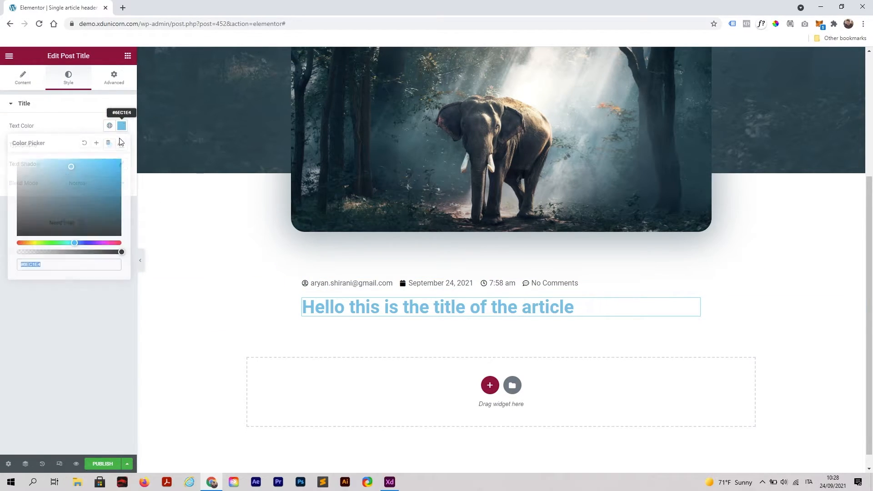
drag(28, 227, 1, 308)
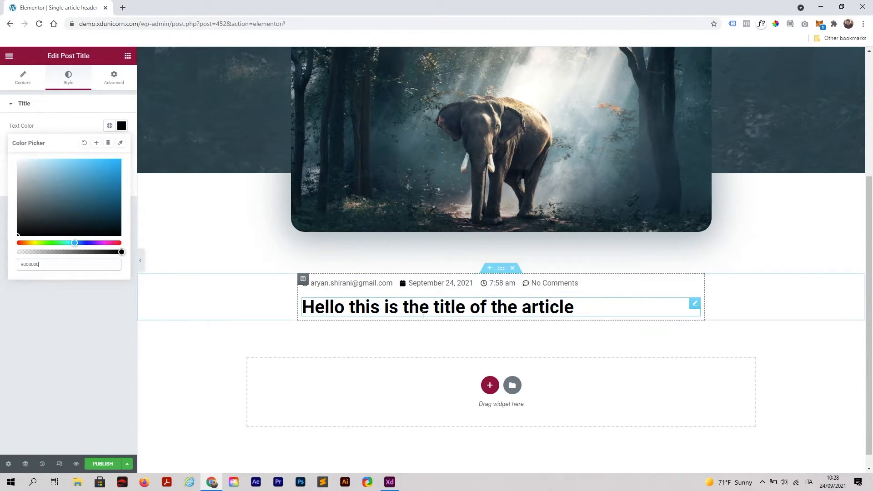
Step: Add a Post Content widget directly below the post title and preview the page without the editing panel
click(128, 56)
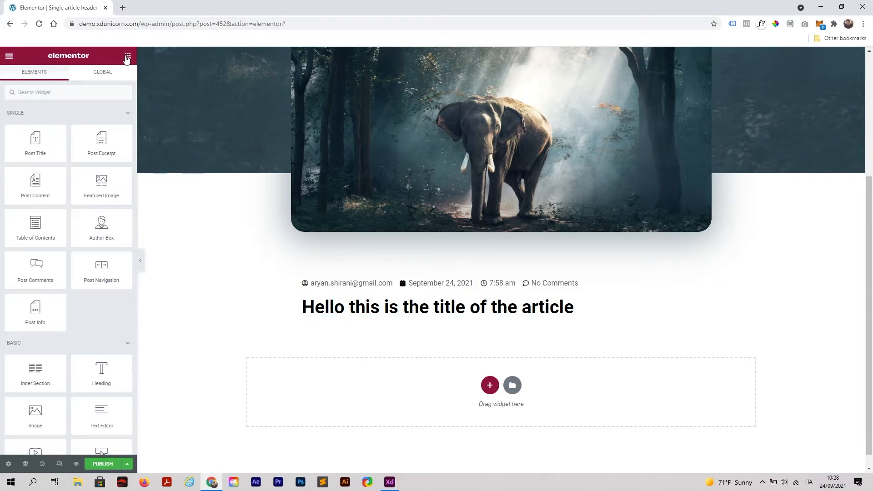
drag(39, 194, 467, 319)
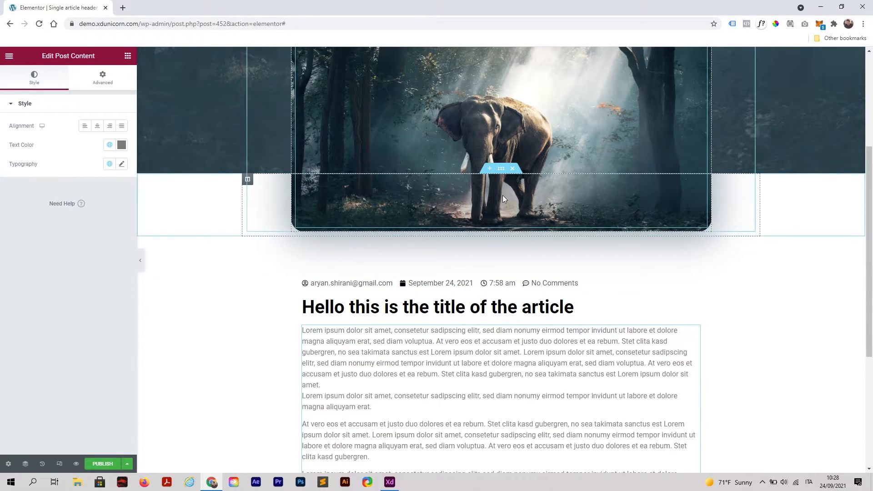
click(141, 260)
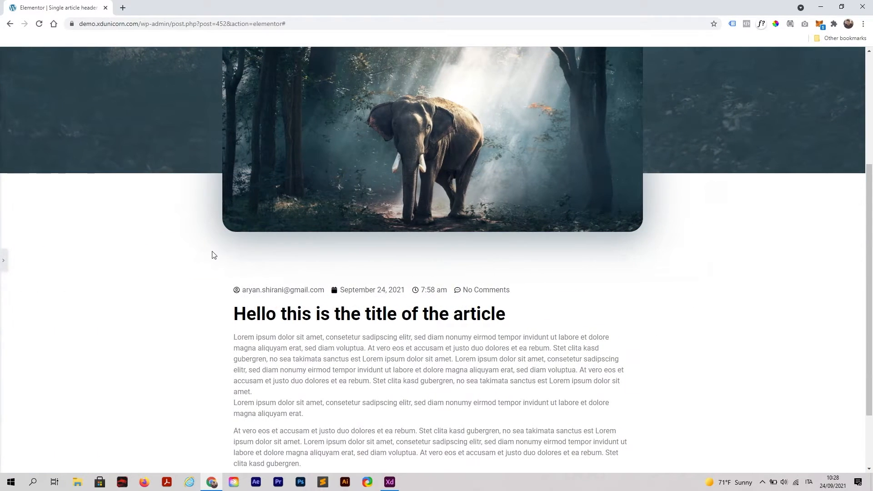
scroll(199, 285, down, 2)
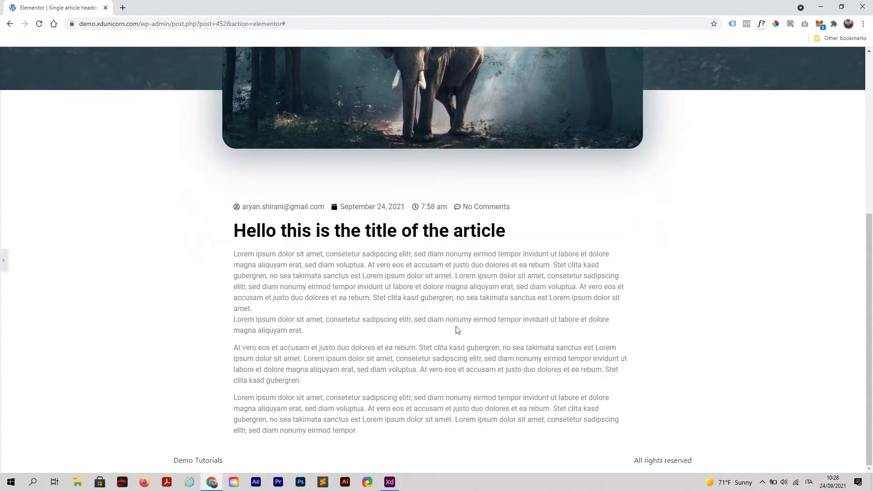
scroll(510, 389, up, 5)
scroll(432, 233, down, 4)
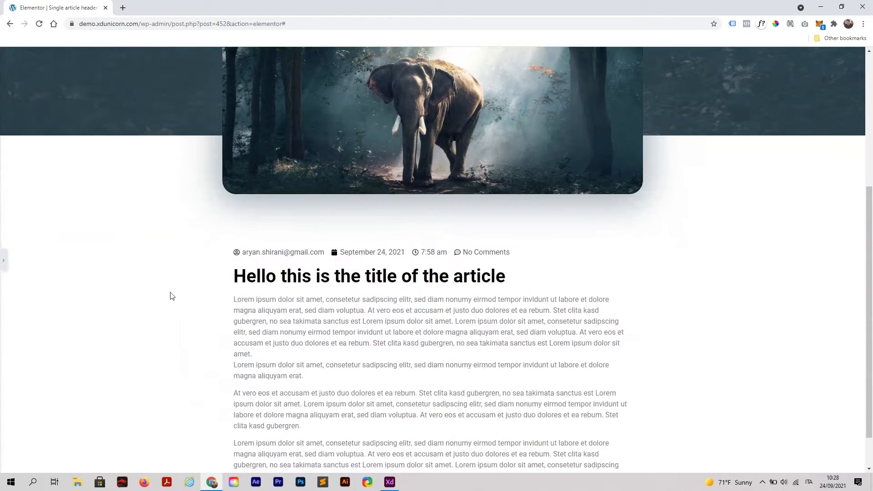
Step: Add a Share Buttons widget directly below the post content
click(4, 260)
scroll(444, 273, down, 4)
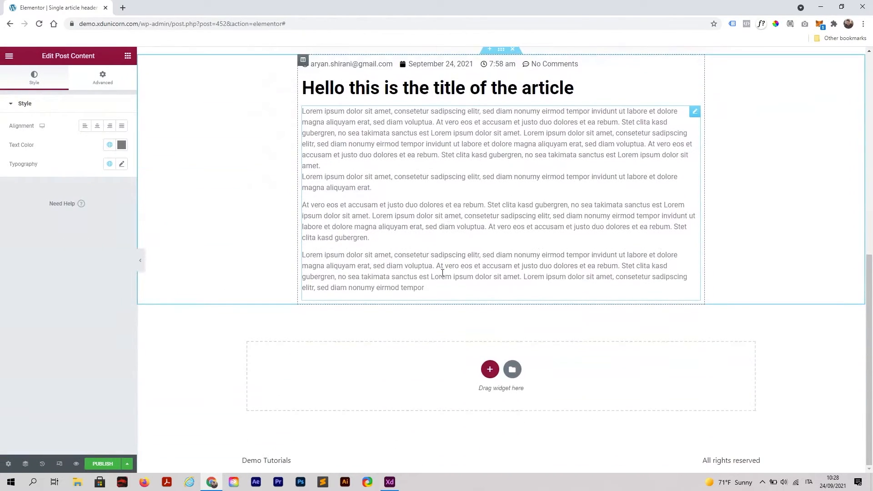
scroll(478, 256, up, 1)
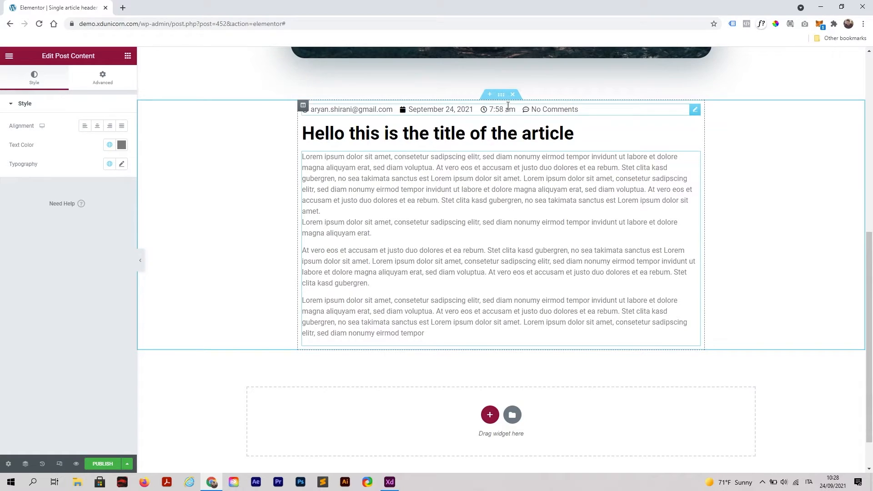
click(127, 56)
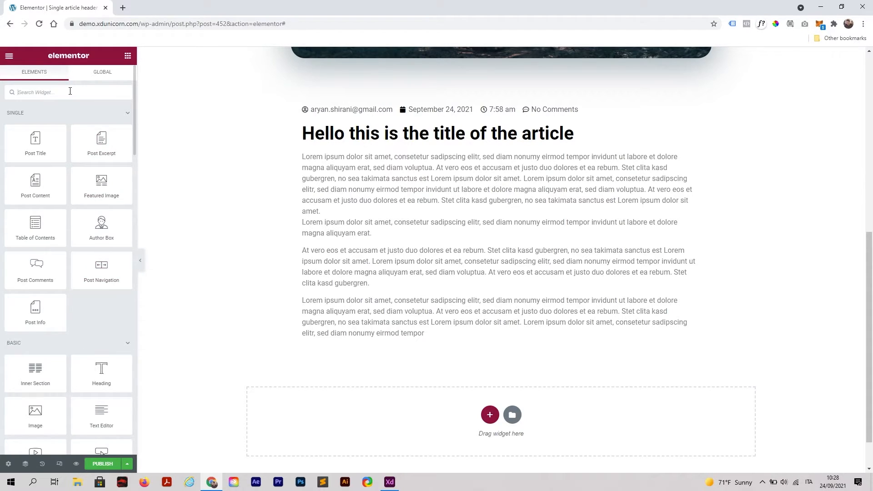
text(shari)
drag(35, 125, 415, 326)
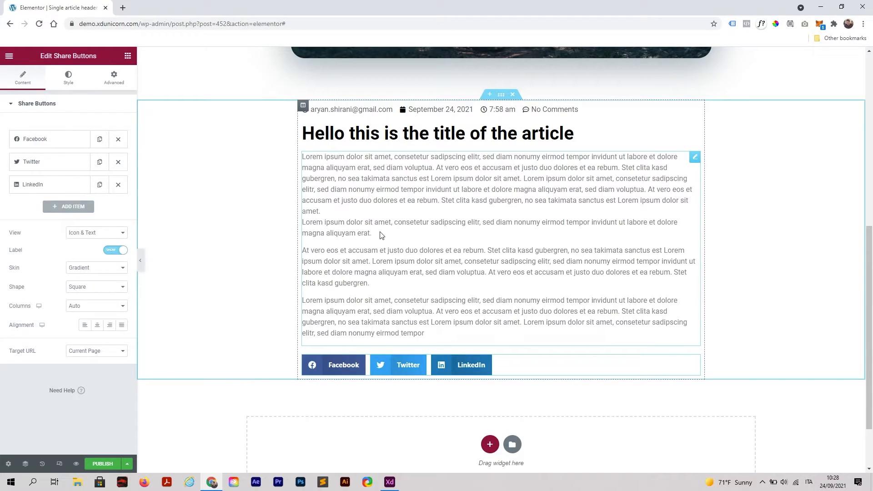
scroll(548, 341, up, 1)
scroll(531, 314, down, 1)
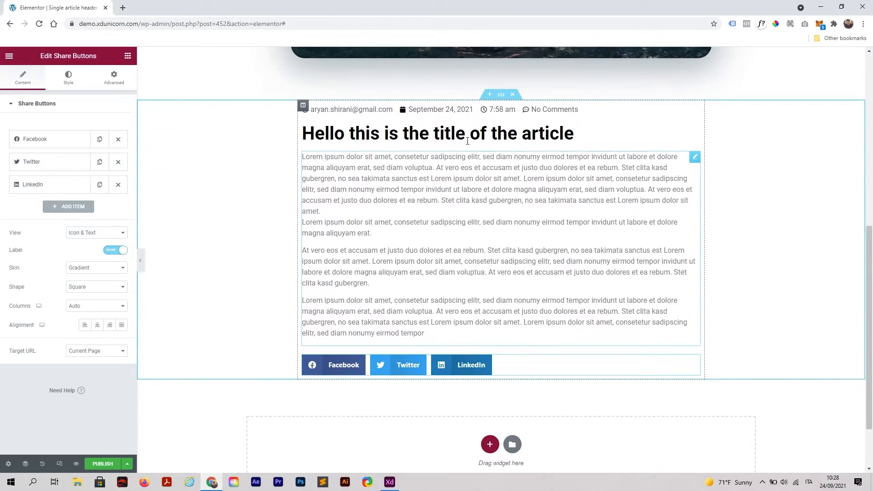
Step: Set the article section's boxed content width to 664 and preview the narrower layout without the editing panel
click(501, 94)
click(114, 77)
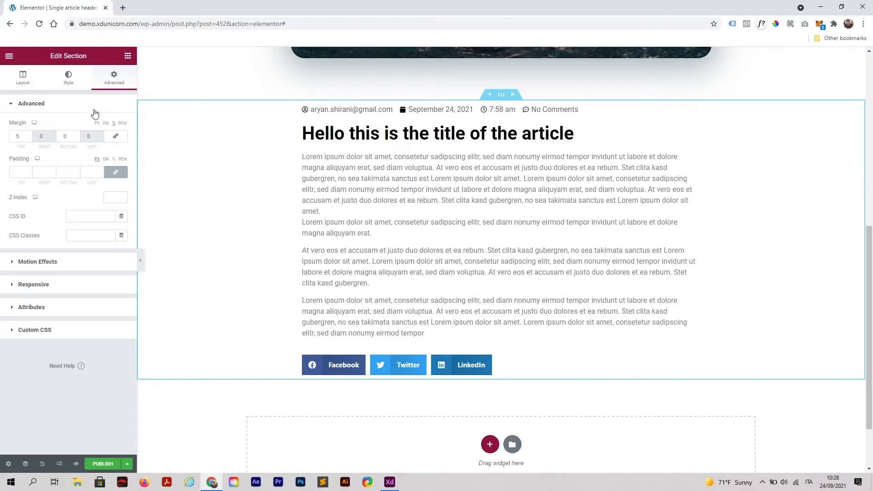
click(78, 135)
click(78, 134)
scroll(437, 239, up, 1)
click(24, 79)
drag(41, 155, 26, 158)
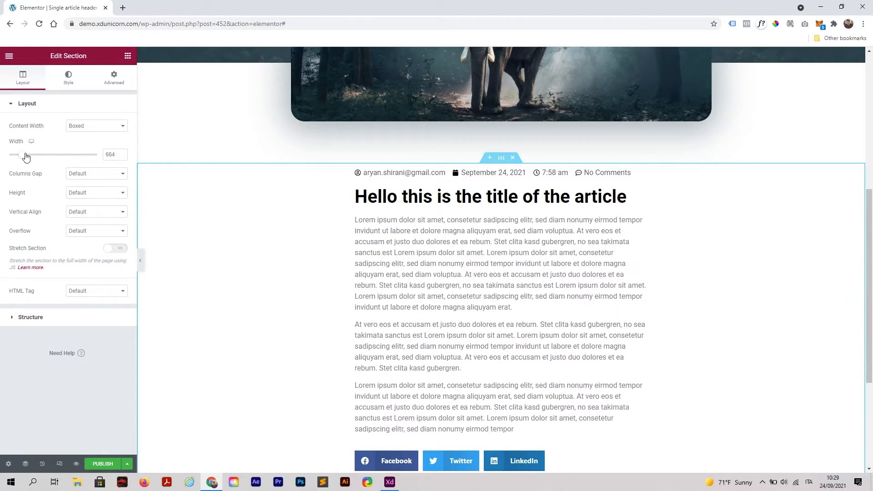
click(139, 259)
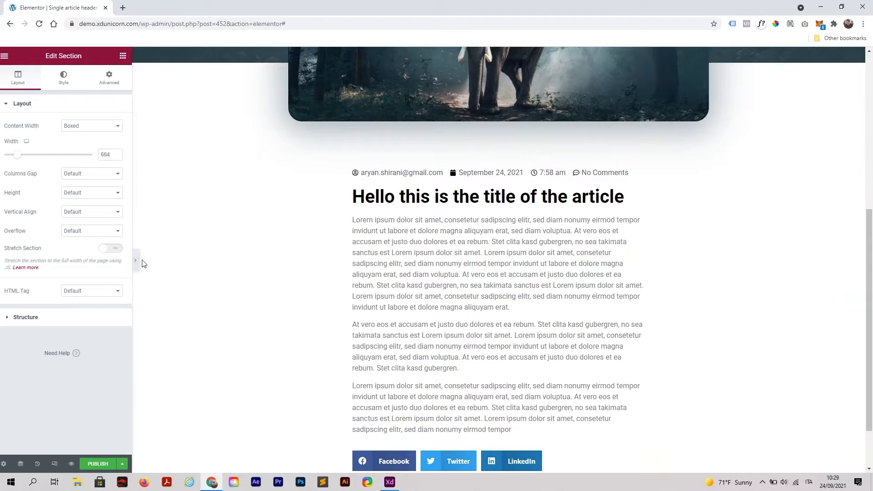
scroll(208, 253, down, 2)
scroll(216, 245, up, 4)
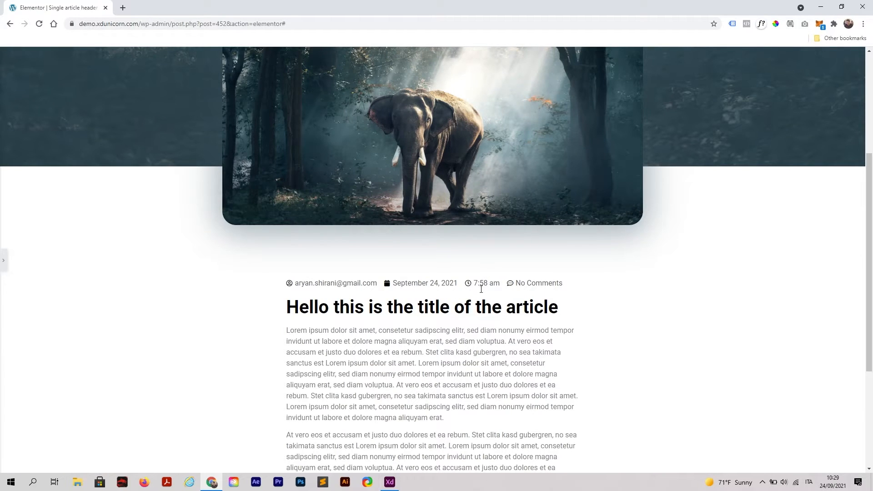
scroll(546, 289, down, 4)
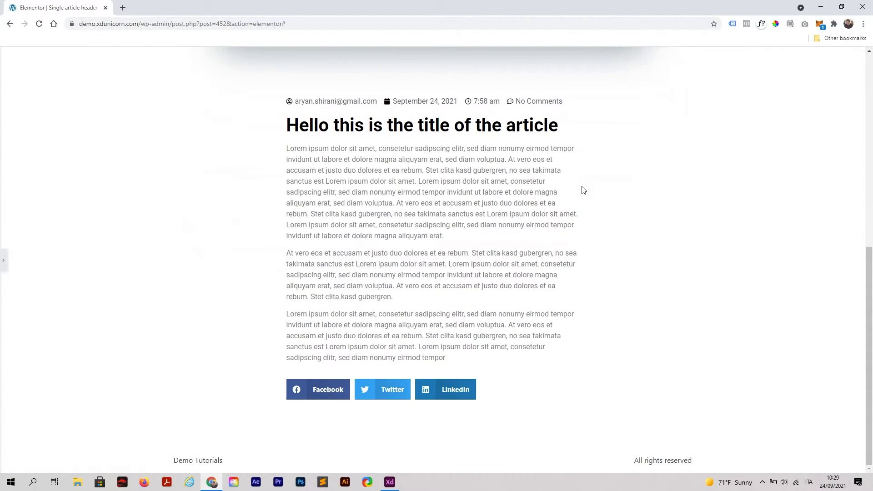
Step: Remove the Comments item from the Post Info widget's metadata
click(3, 260)
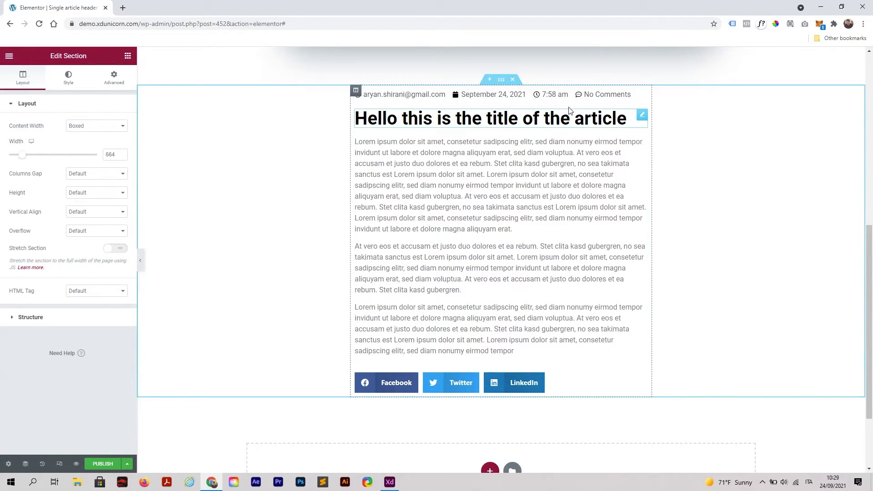
click(629, 94)
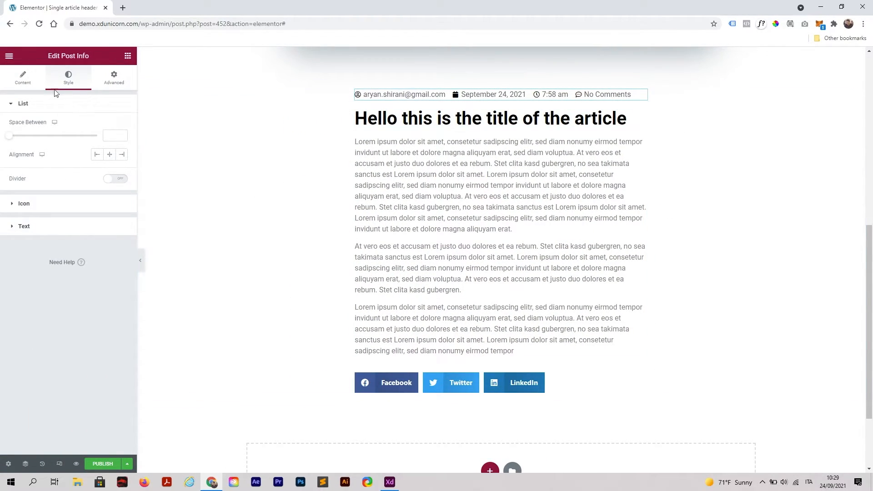
click(23, 77)
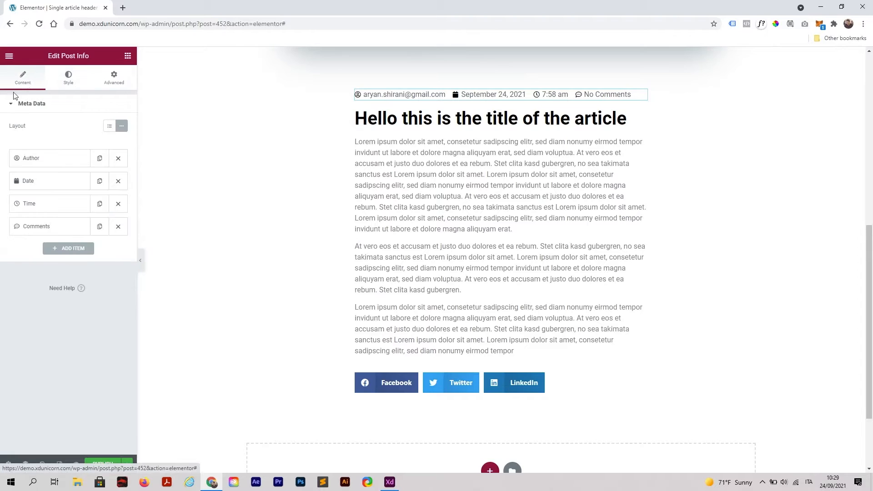
click(118, 228)
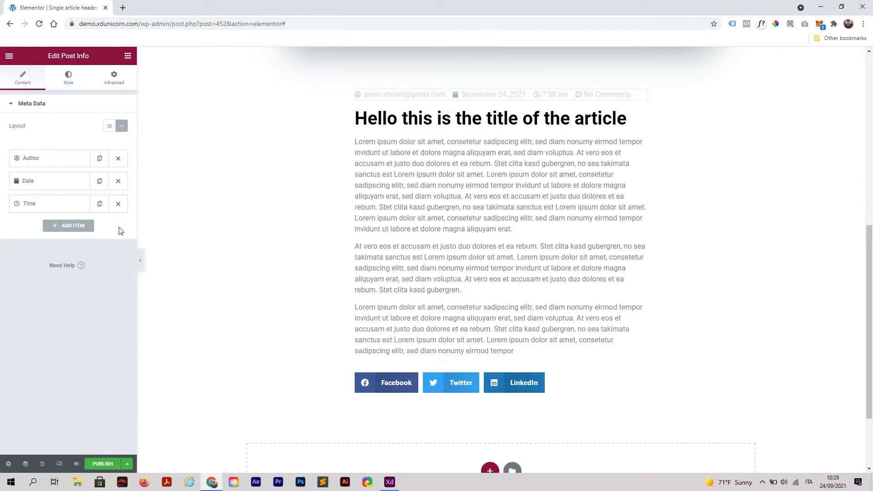
scroll(583, 191, up, 2)
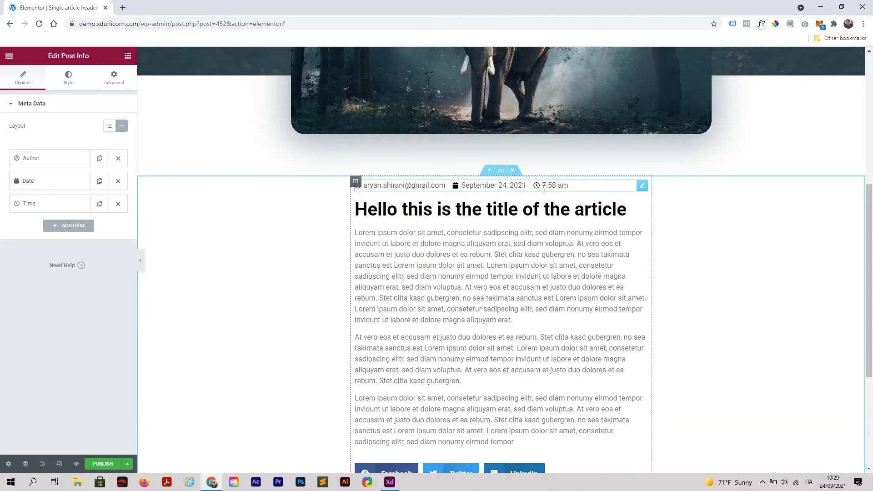
scroll(500, 264, down, 3)
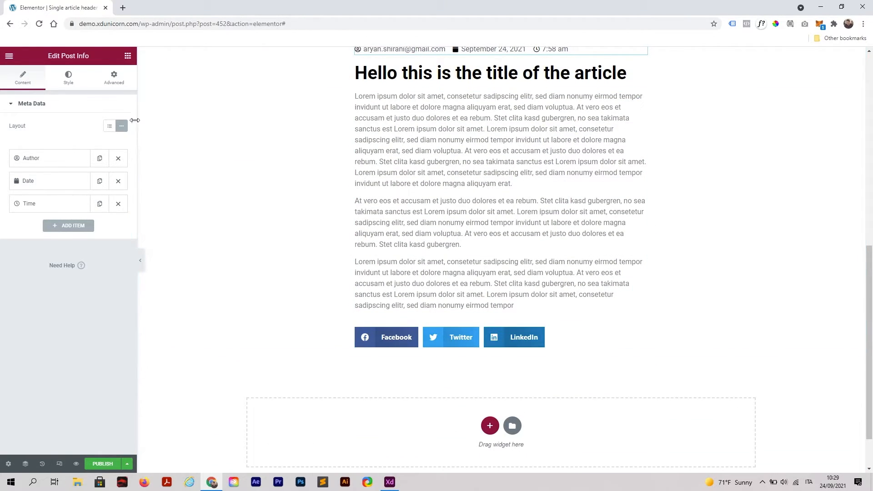
scroll(509, 281, up, 2)
scroll(482, 268, down, 2)
Step: Add a Post Comments widget below the share buttons and preview the page up to the header without the editing panel
click(128, 56)
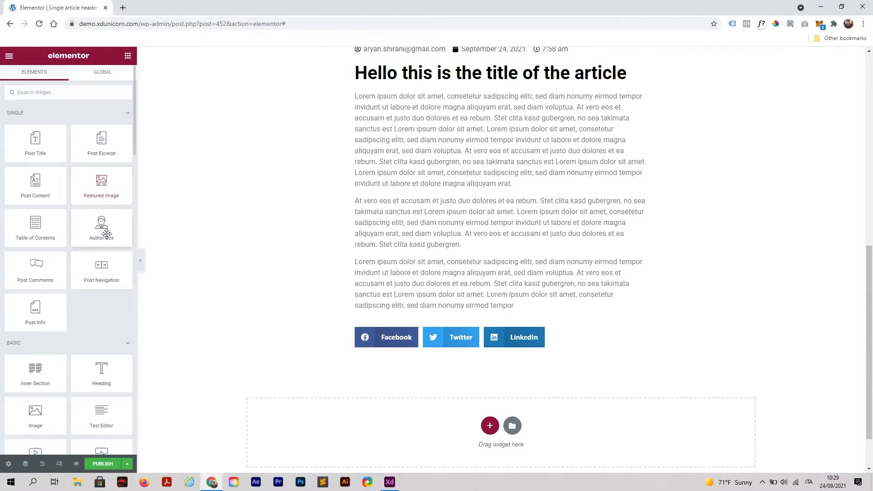
drag(36, 267, 490, 343)
scroll(523, 237, down, 2)
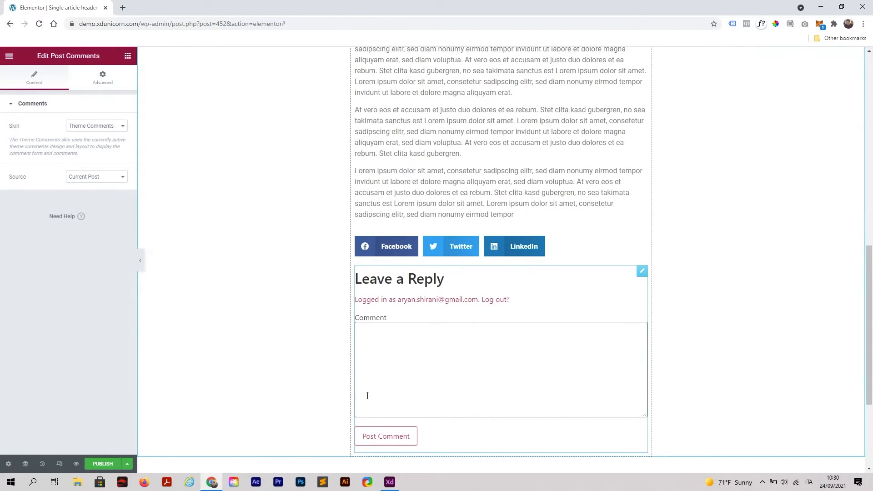
scroll(478, 320, down, 2)
scroll(637, 282, up, 3)
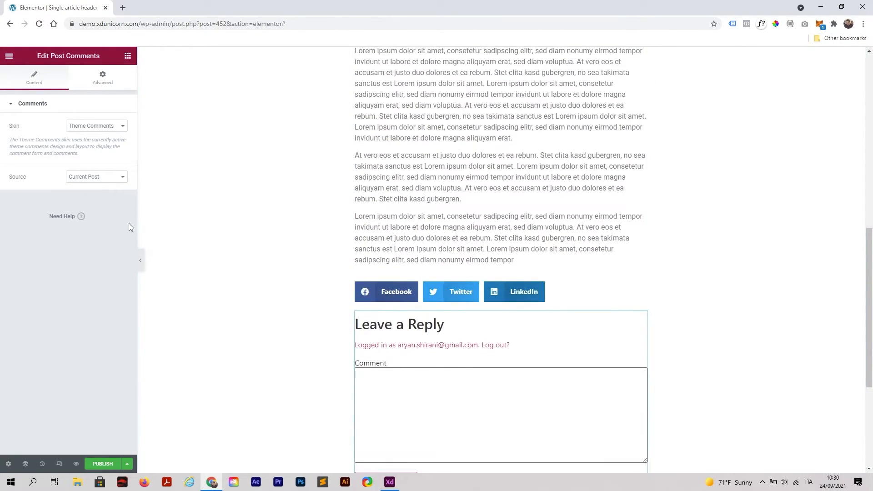
click(141, 260)
scroll(279, 265, up, 8)
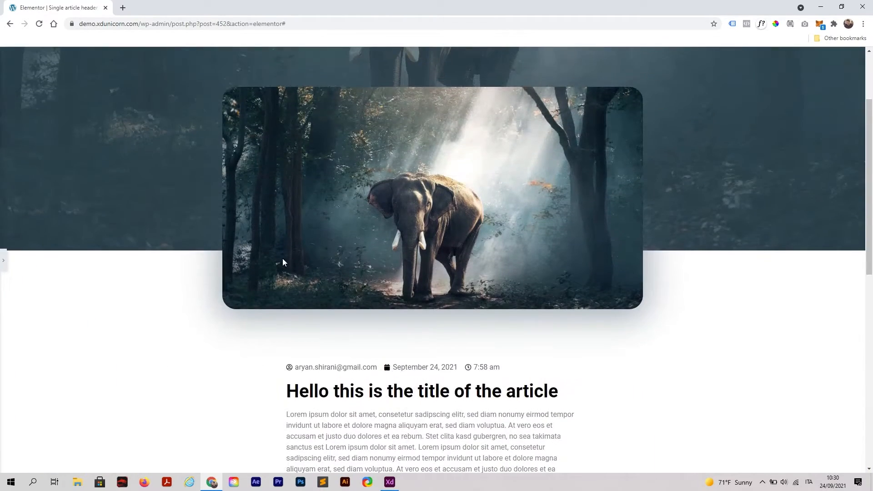
scroll(505, 186, down, 2)
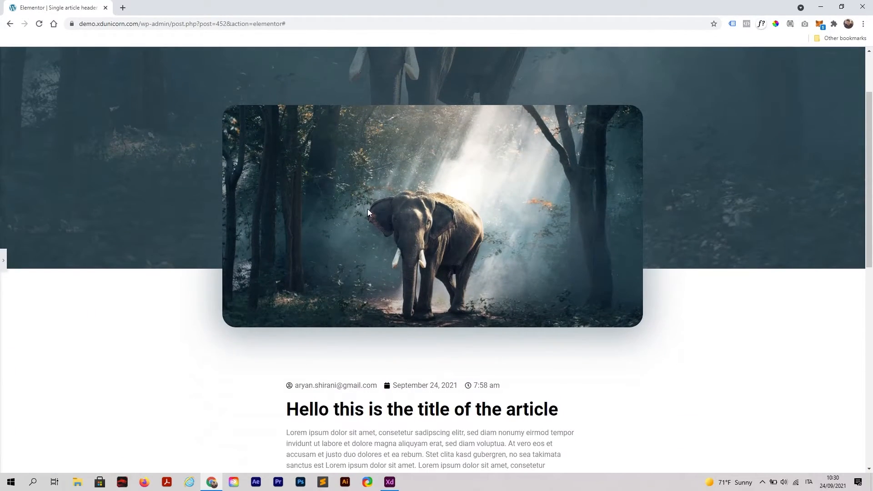
scroll(410, 182, up, 3)
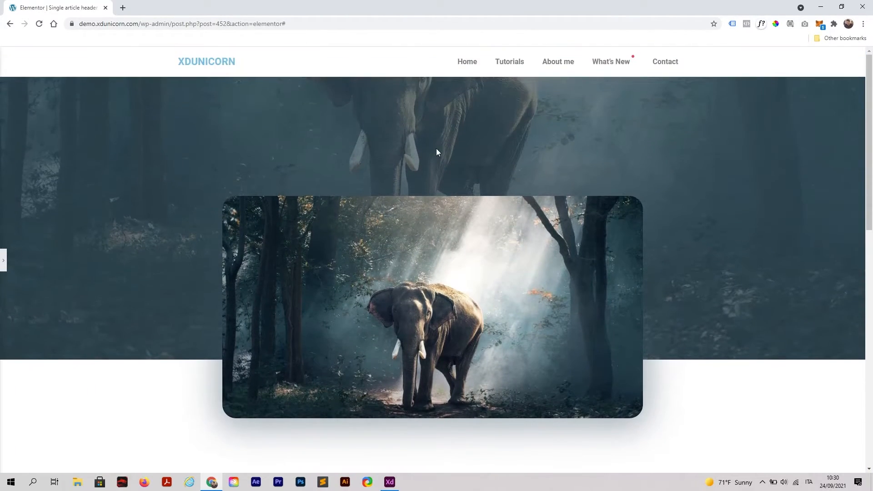
Step: Set the background image attachment of the top hero section to Fixed
click(3, 260)
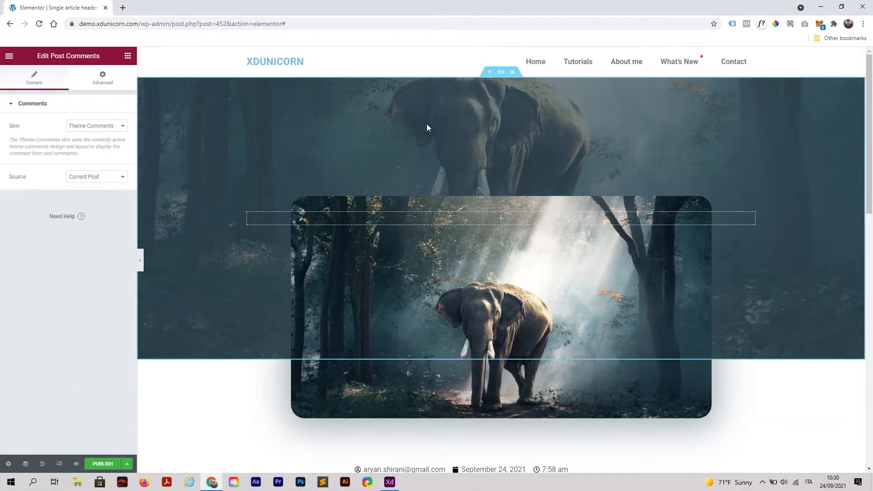
click(503, 76)
click(33, 83)
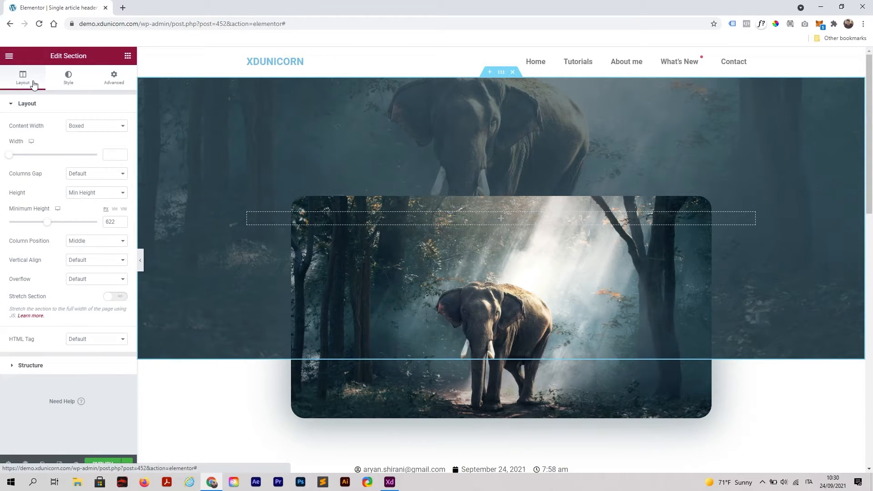
click(68, 84)
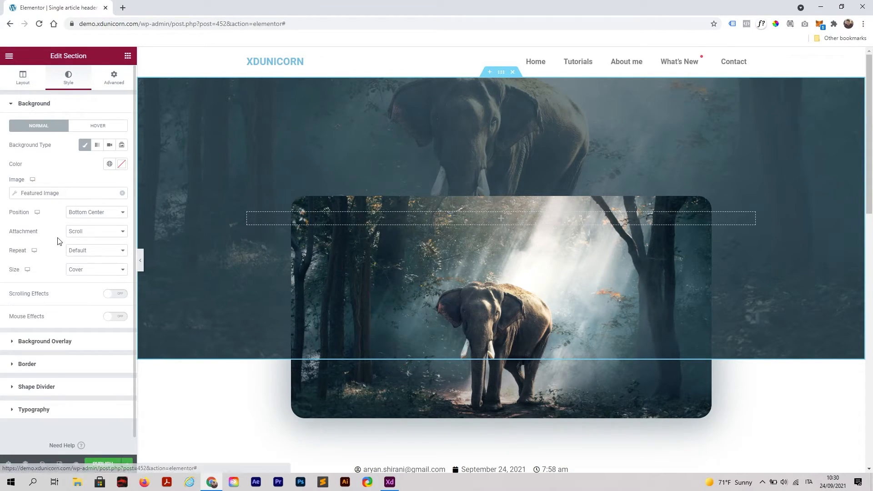
click(75, 232)
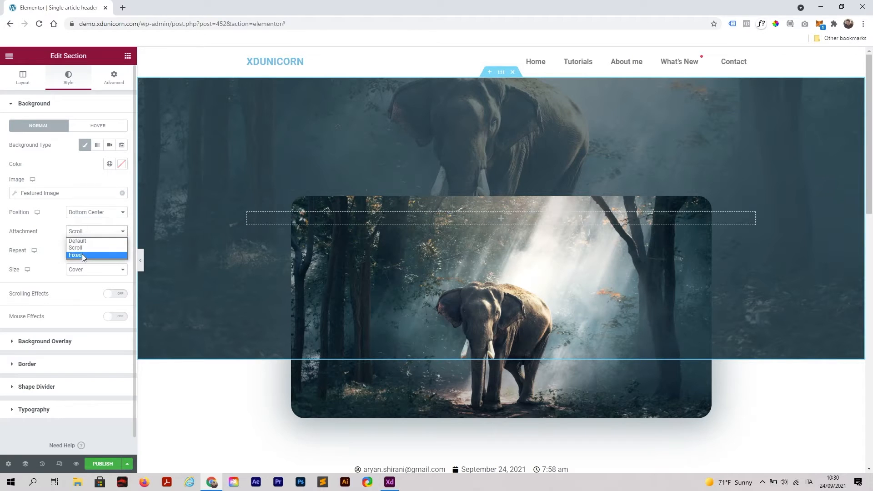
click(82, 254)
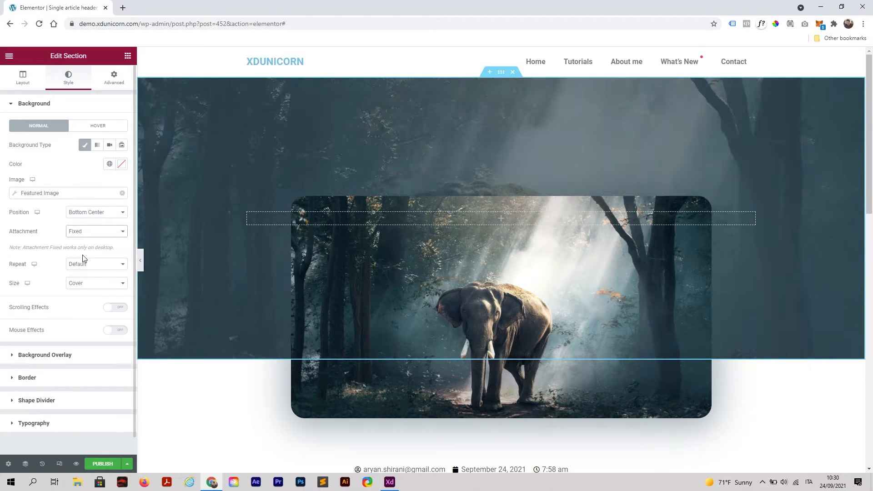
Step: Preview the page without the editing panel and examine how the fixed hero background behaves while the page moves
click(142, 262)
scroll(421, 247, down, 4)
scroll(412, 254, up, 3)
scroll(421, 241, down, 3)
scroll(419, 241, up, 3)
scroll(413, 252, down, 5)
scroll(405, 249, up, 5)
scroll(406, 249, down, 4)
scroll(405, 246, up, 4)
click(3, 261)
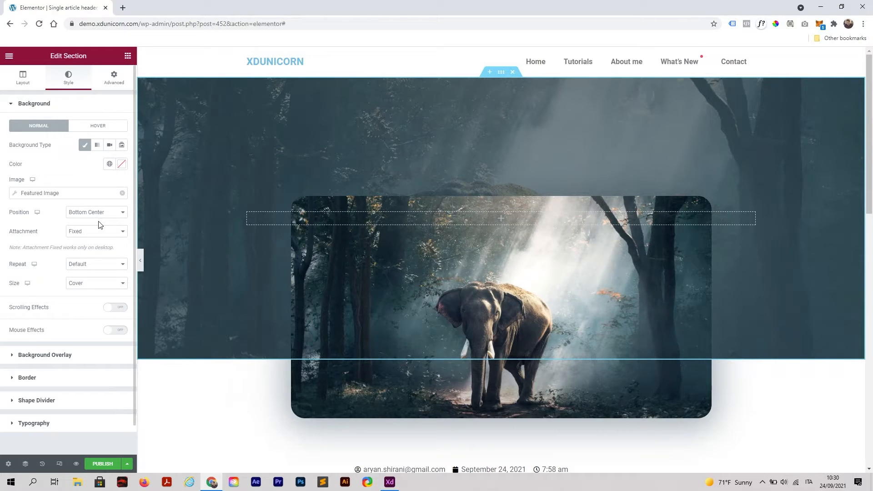
Step: Set the hero section's background position to Custom with X position 25 and Y position -428
click(97, 212)
click(106, 291)
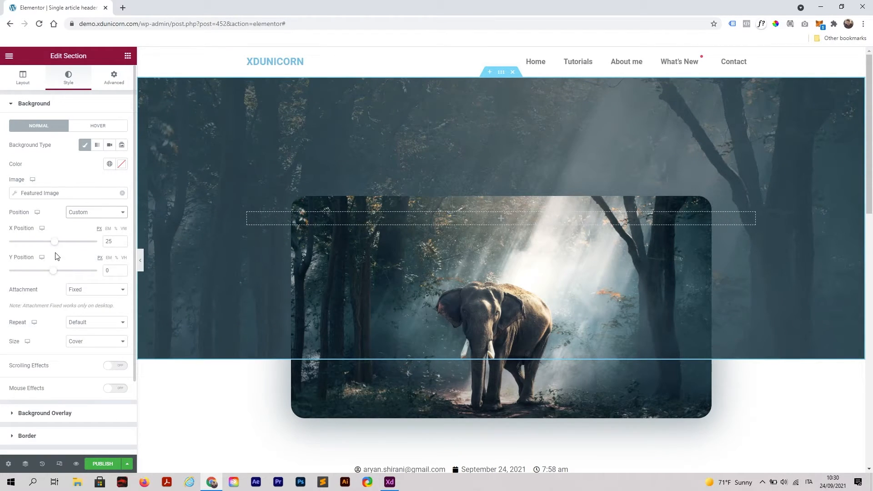
drag(55, 248, 62, 247)
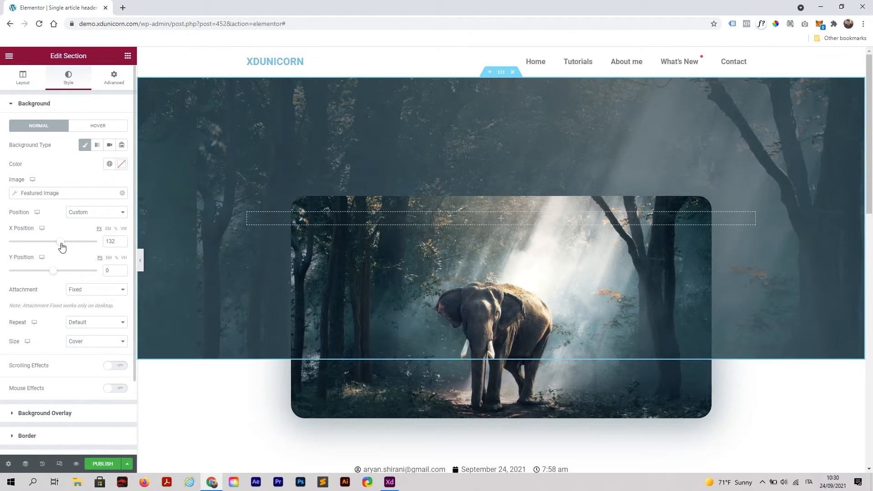
key(ctrl+z)
drag(55, 272, 32, 272)
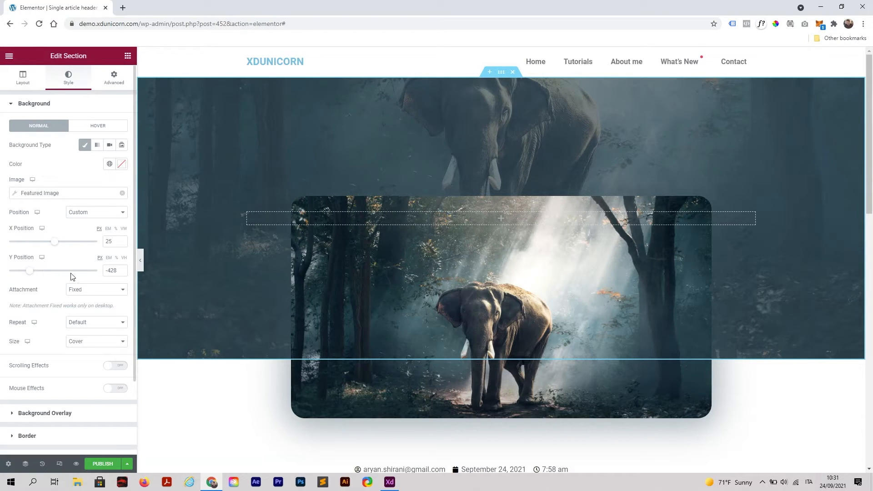
Step: Preview the repositioned hero background without the editing panel, checking its fixed effect down to the article text and back
click(140, 260)
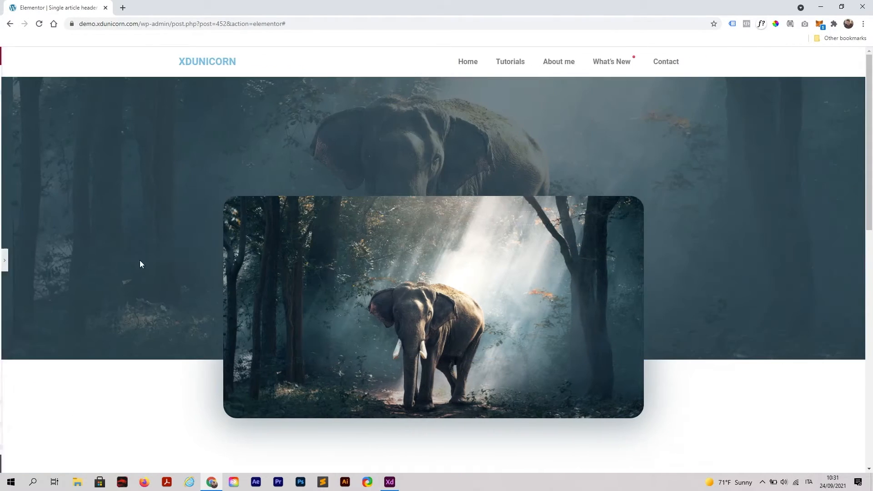
scroll(174, 232, down, 4)
scroll(180, 237, up, 4)
scroll(180, 237, down, 1)
scroll(180, 239, down, 5)
scroll(209, 253, up, 6)
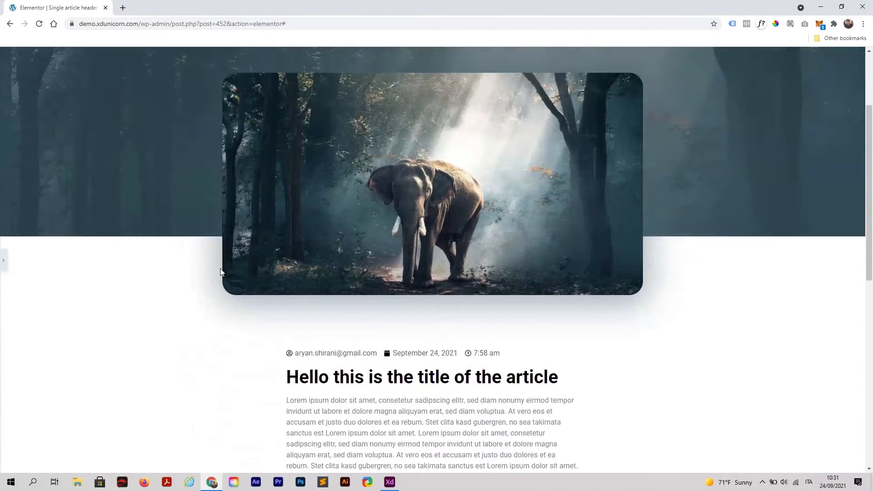
scroll(245, 249, down, 2)
scroll(234, 242, up, 3)
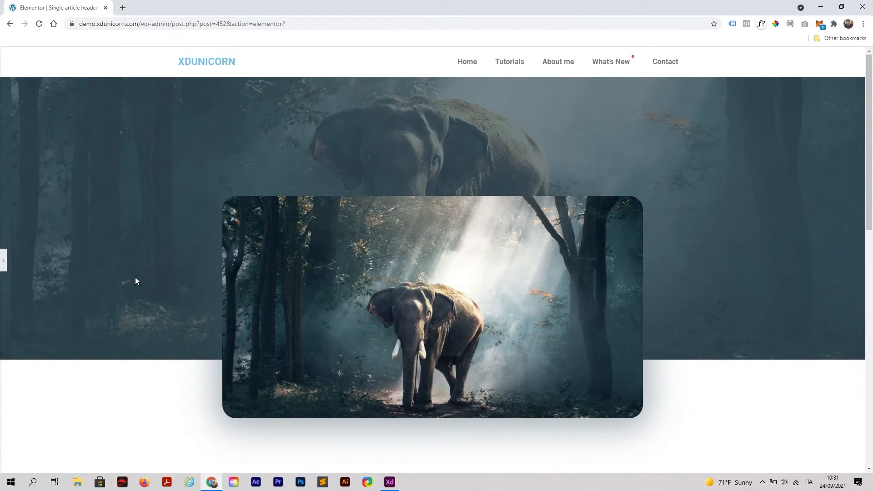
click(3, 260)
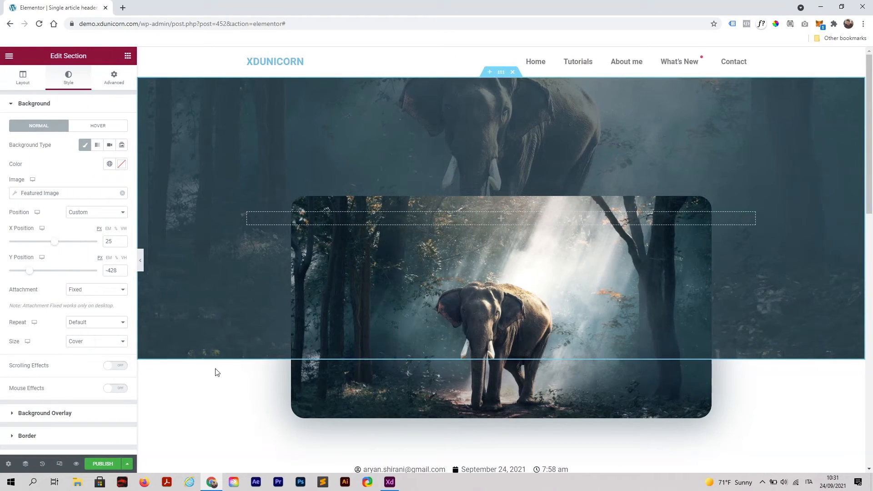
Step: Publish the template with a display condition that includes posts In Category, All
click(115, 460)
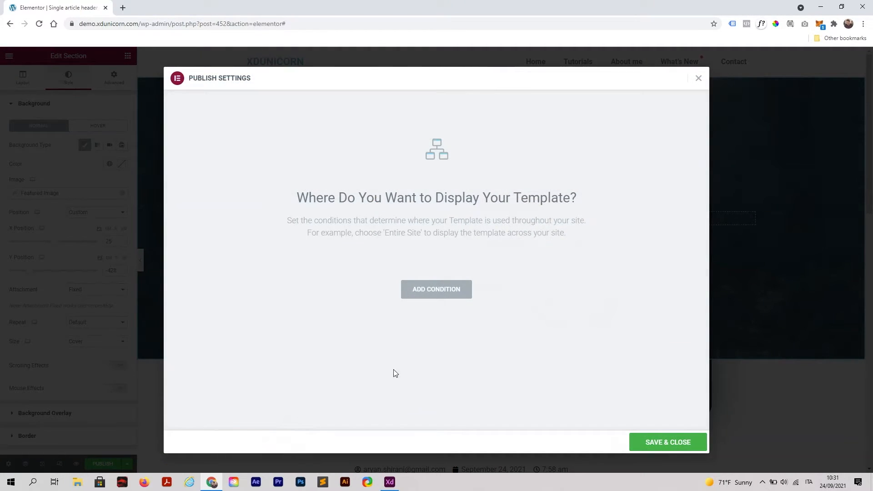
click(429, 294)
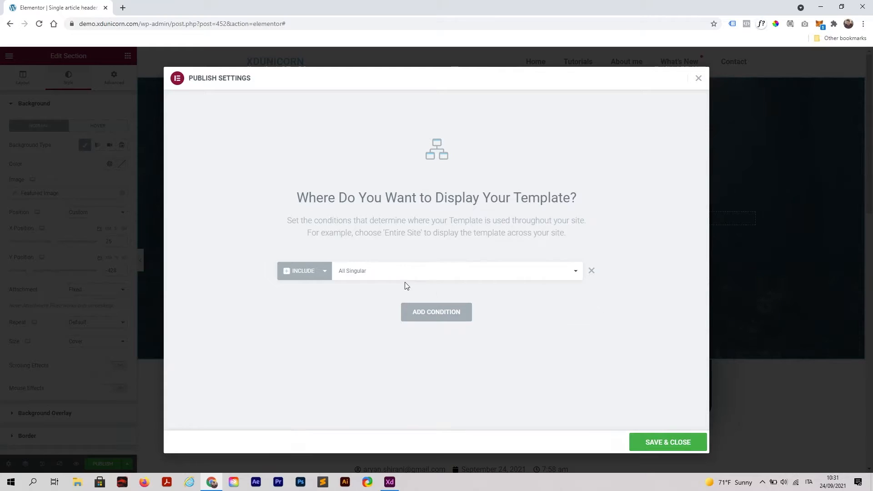
click(354, 272)
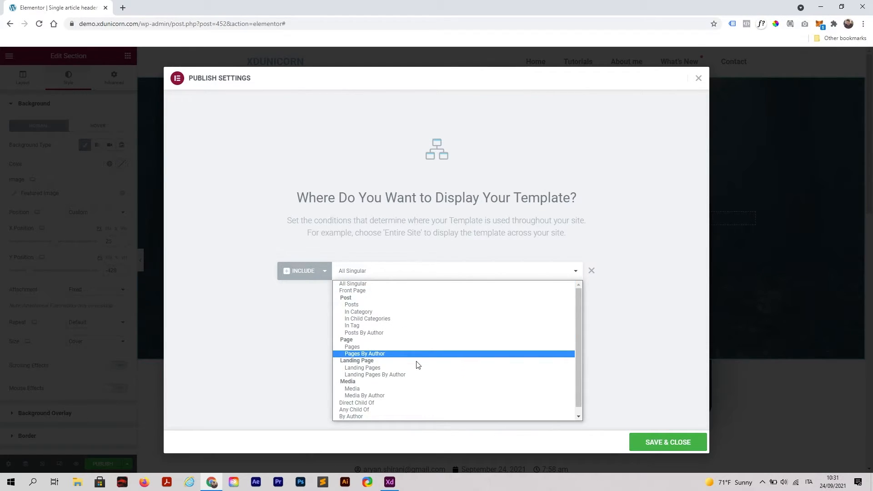
click(394, 312)
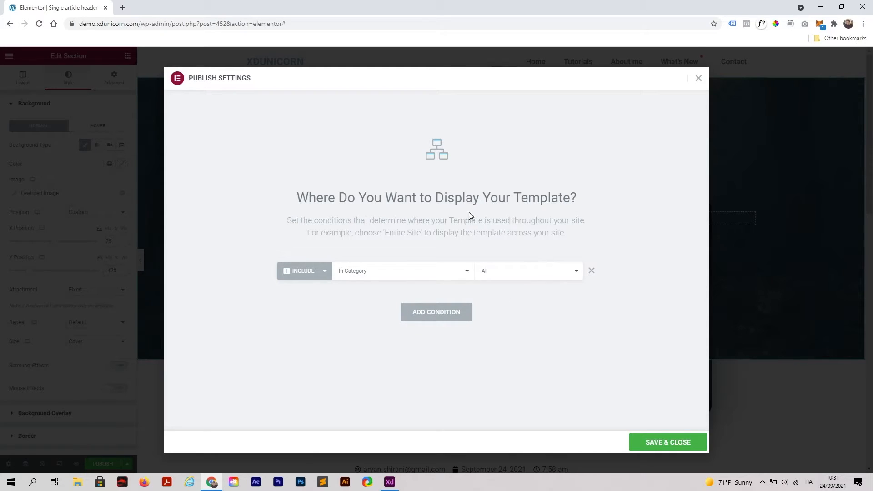
click(666, 443)
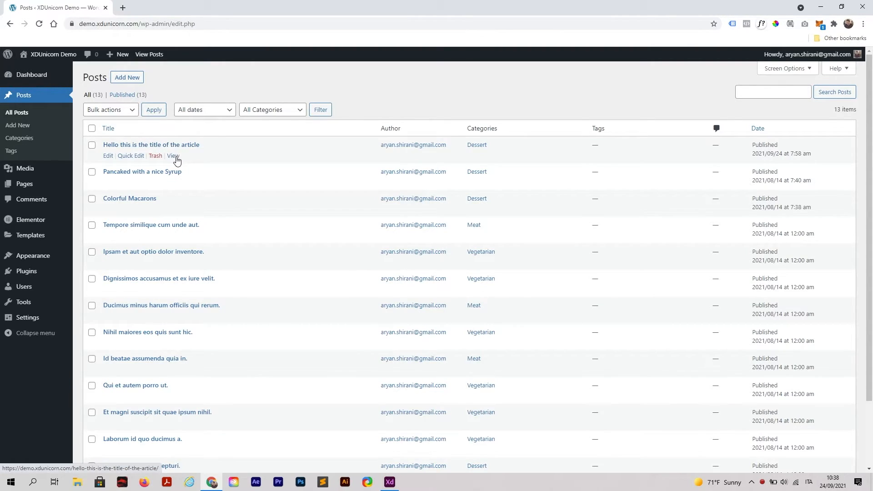
Step: View the live page of the post "Hello this is the title of the article" from the posts list
right_click(176, 160)
click(176, 158)
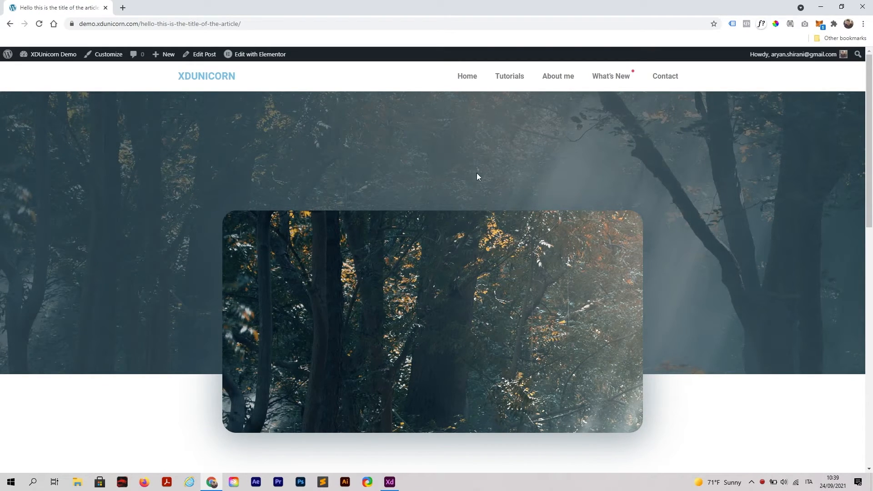
Step: Regenerate Elementor's CSS files and data and sync its library in the WordPress admin's Elementor tools
click(5, 54)
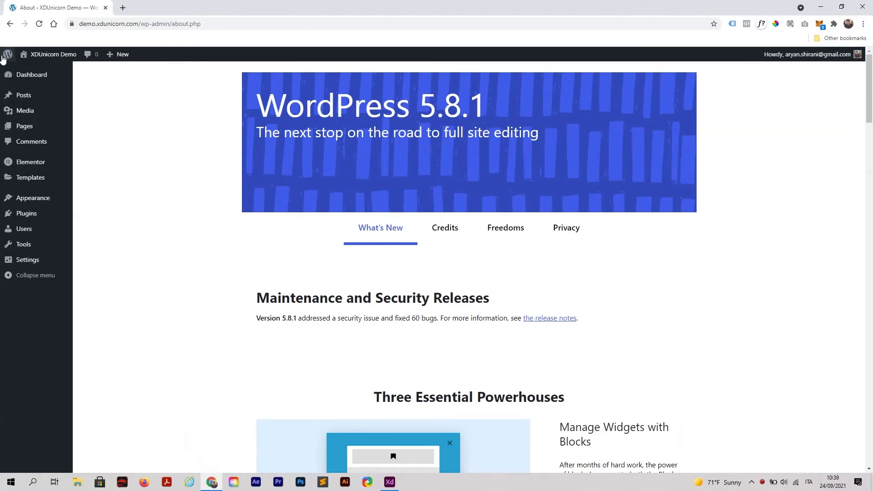
mouse_move(64, 163)
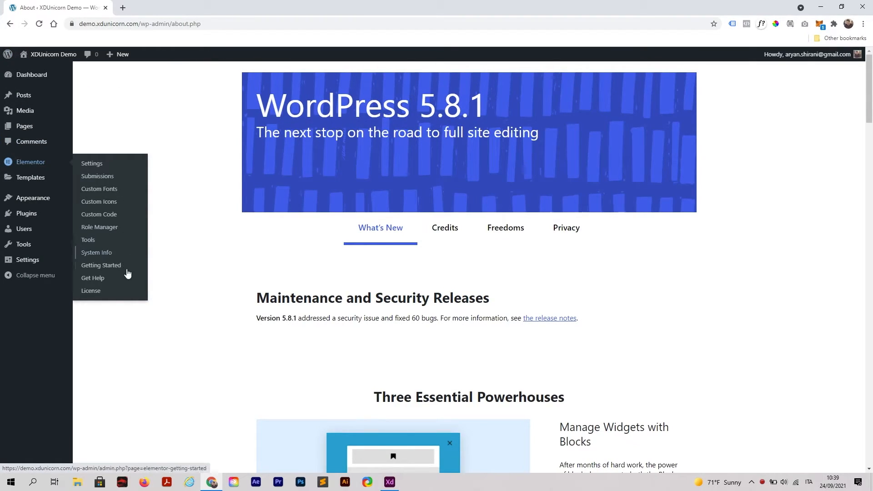
click(108, 242)
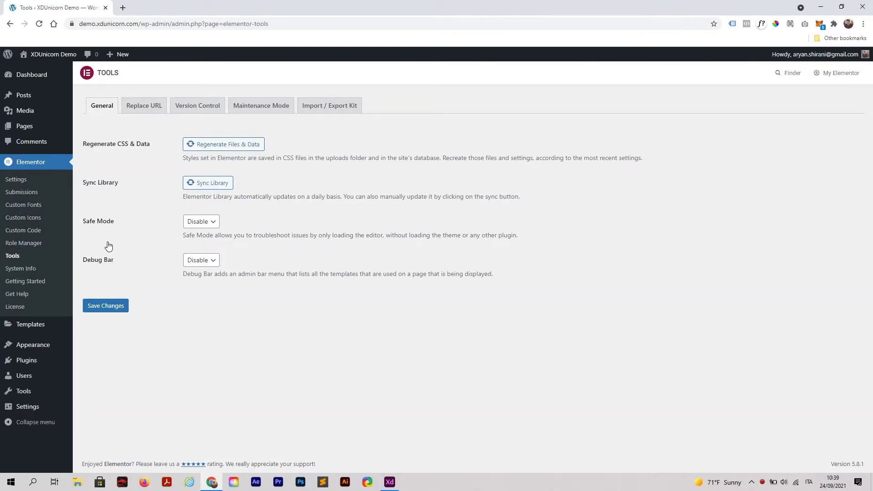
click(203, 145)
click(196, 183)
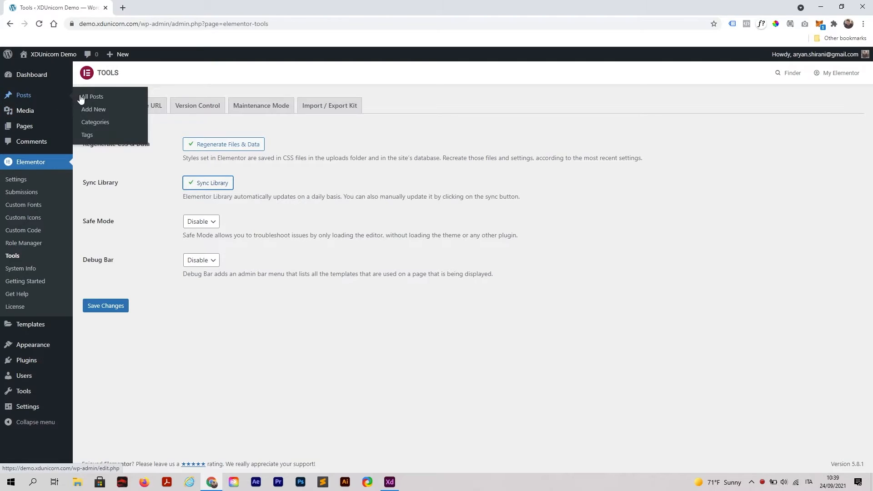
Step: View the post "Hello this is the title of the article" in a new tab, reload it and examine the header effect and article layout
click(81, 98)
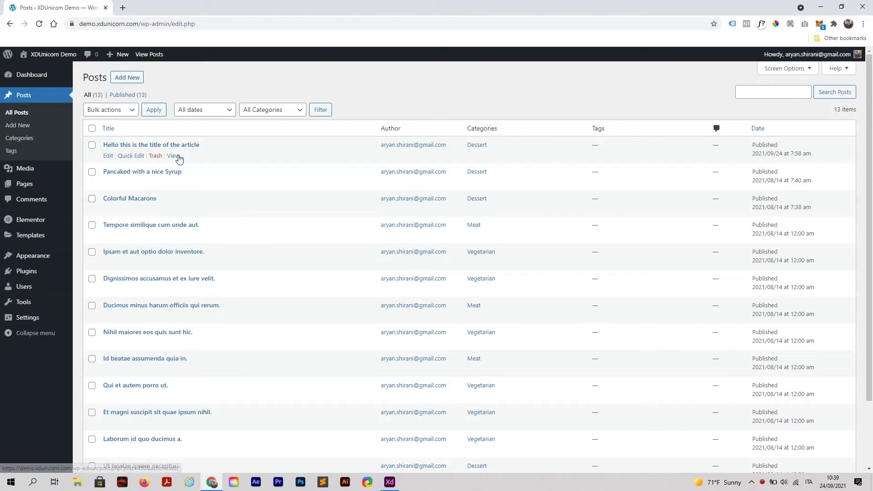
right_click(178, 158)
click(198, 164)
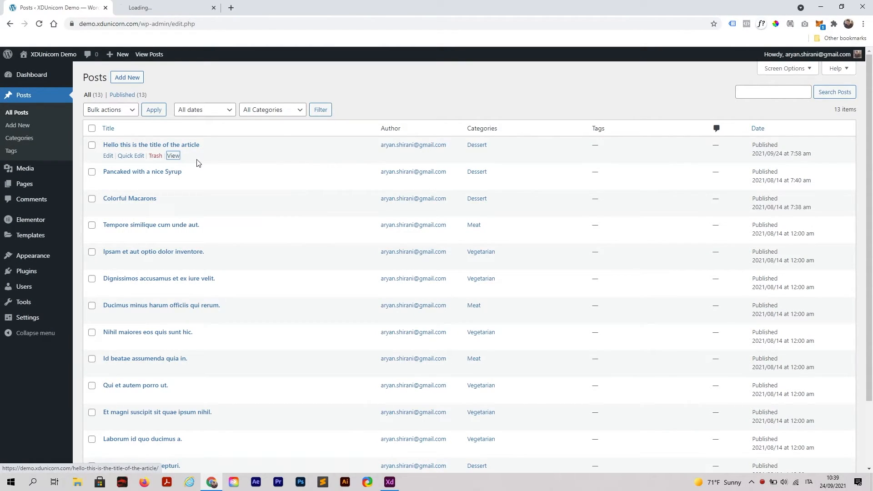
click(149, 6)
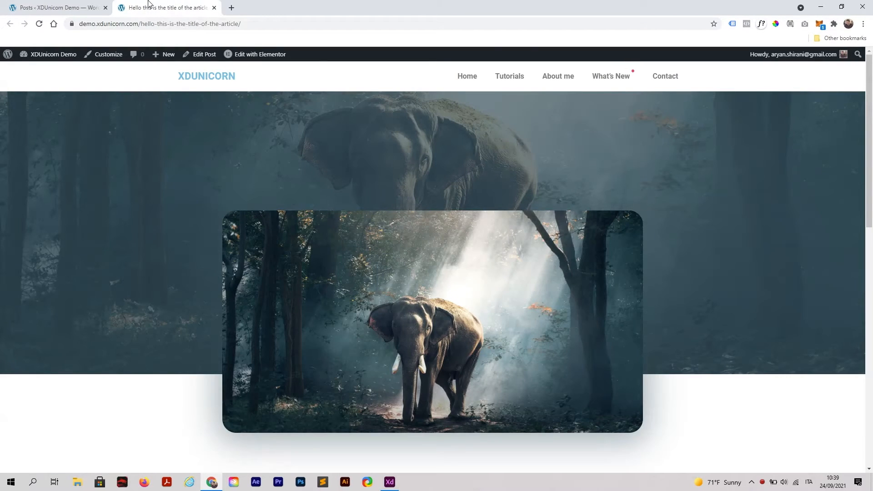
scroll(121, 236, down, 3)
scroll(120, 236, up, 3)
scroll(116, 235, down, 3)
scroll(117, 234, up, 3)
click(39, 24)
scroll(146, 244, down, 10)
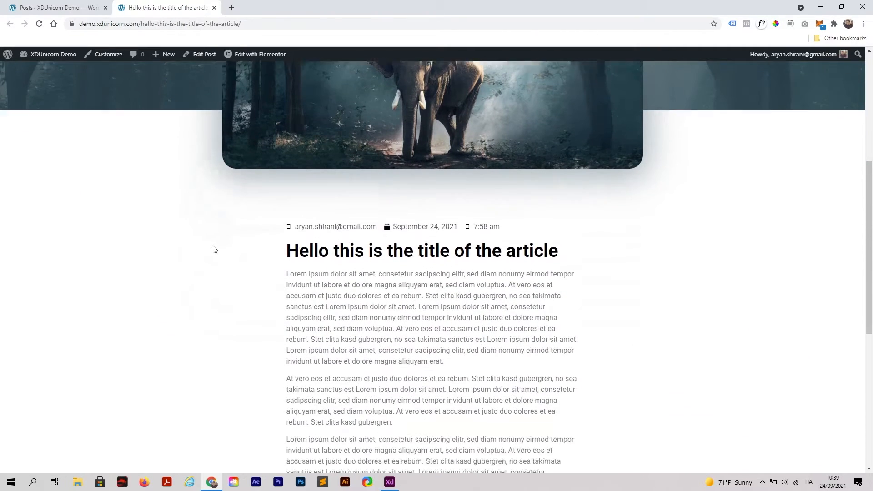
scroll(223, 256, up, 10)
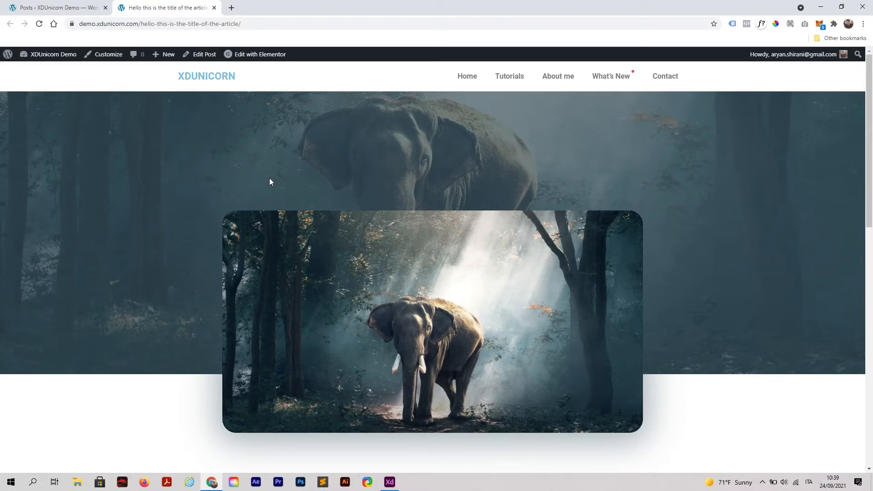
Step: View the post "Pancaked with a nice Syrup" in a new tab and examine its header, content, share buttons and comment form
click(54, 3)
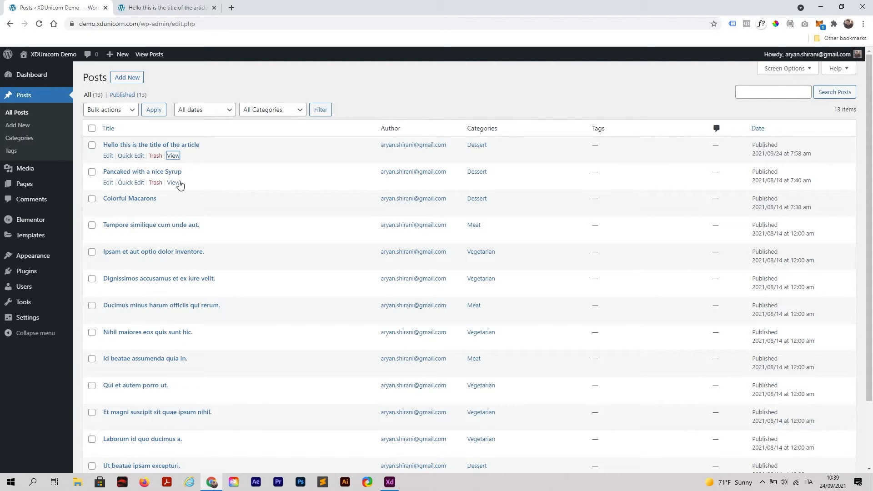
right_click(173, 183)
click(202, 191)
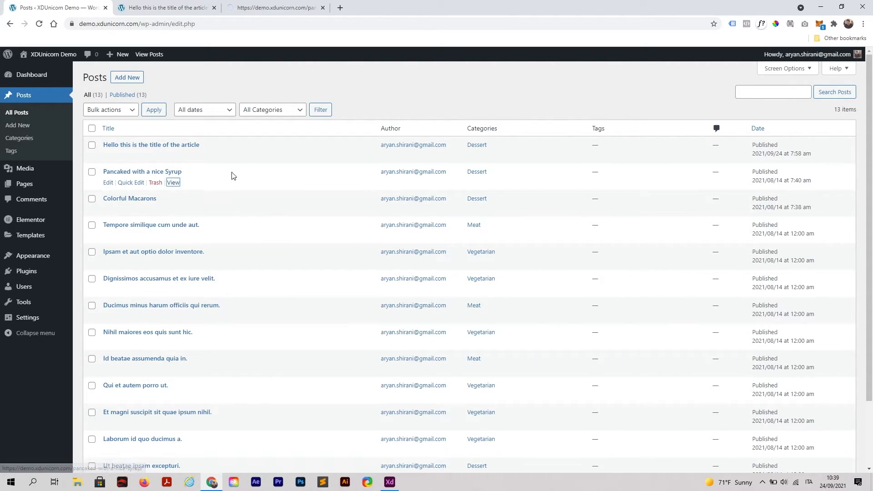
click(279, 8)
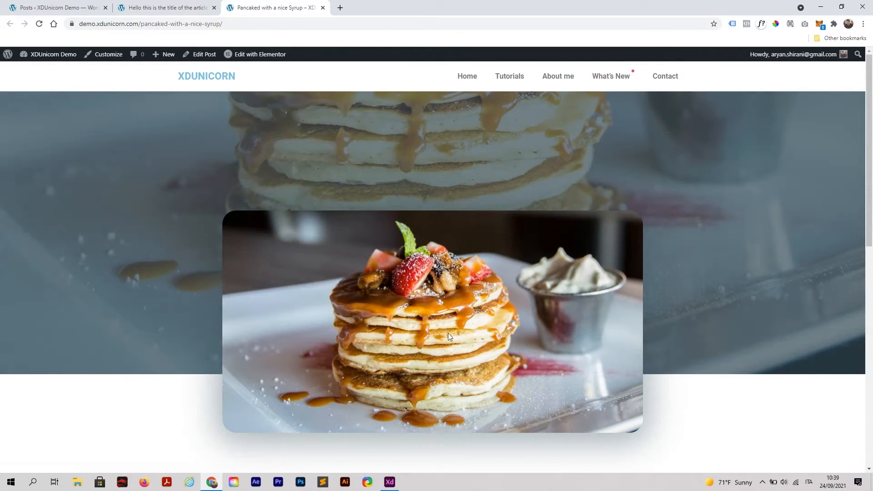
scroll(375, 250, down, 8)
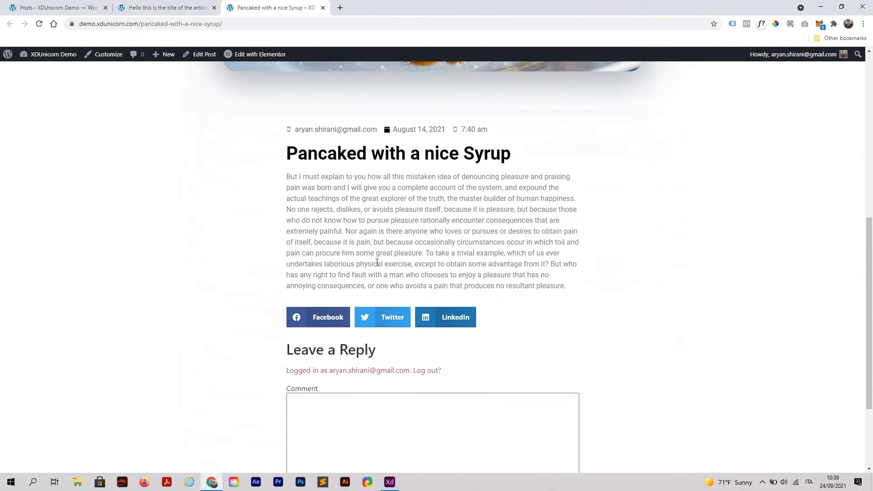
scroll(381, 279, up, 5)
scroll(381, 279, up, 4)
Step: View the post "Dignissimos accusamus et ex iure velit." in a new tab and examine how the template displays it
click(90, 6)
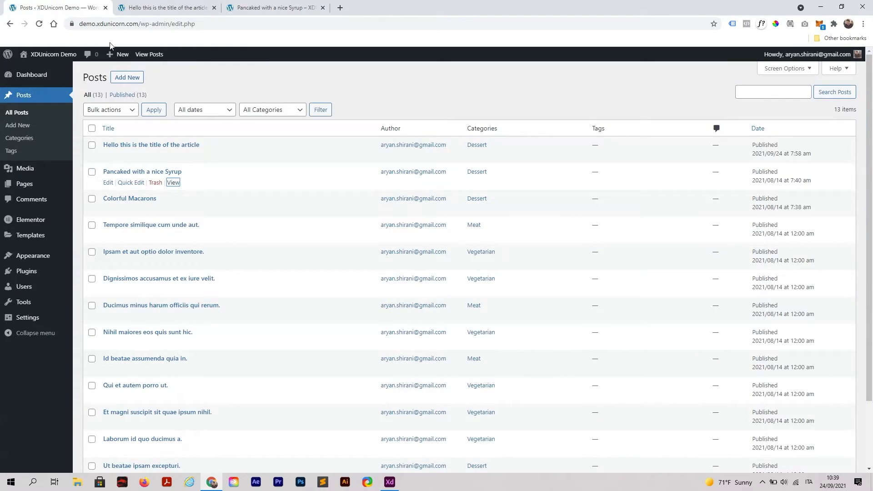
scroll(195, 230, down, 1)
right_click(174, 247)
click(195, 251)
drag(358, 7, 204, 4)
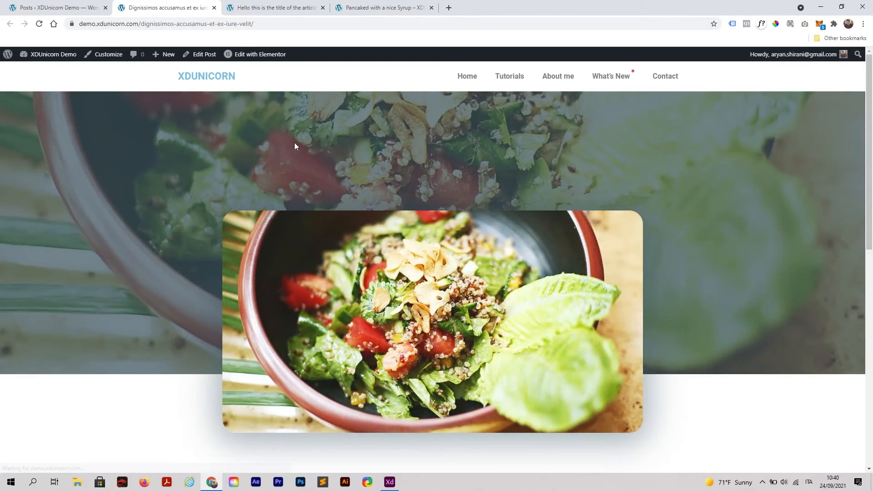
scroll(446, 203, down, 4)
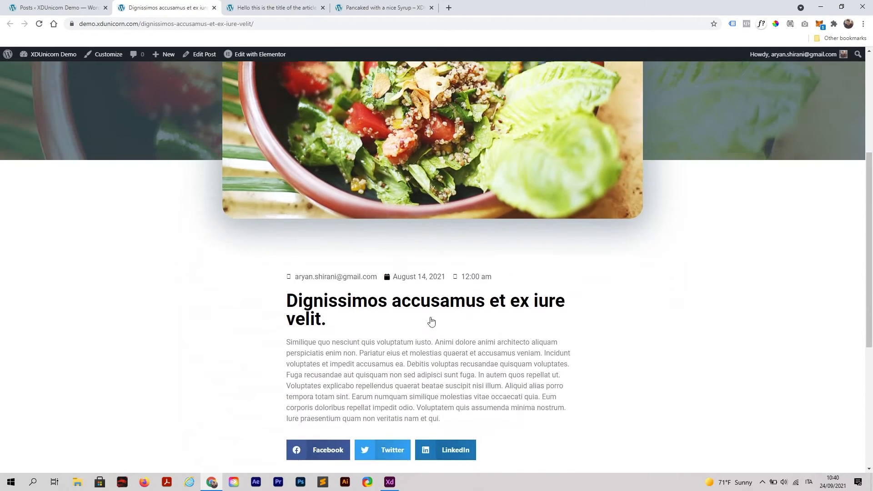
scroll(304, 187, up, 5)
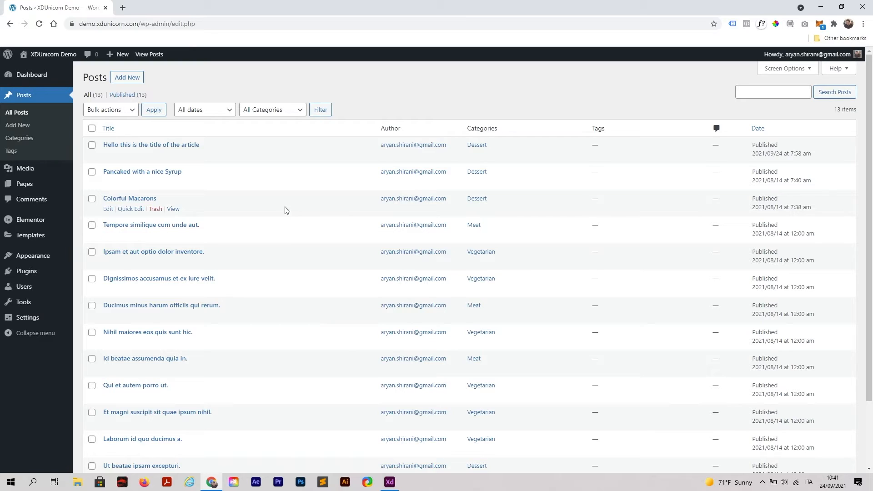
Step: Find the "Single article header effect" template among the Theme Builder's single post templates and open it for editing in Elementor
mouse_move(39, 238)
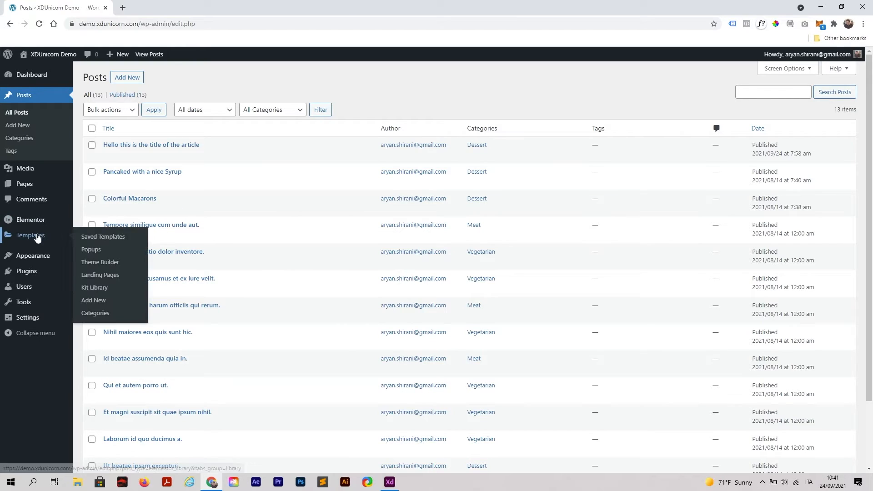
click(103, 263)
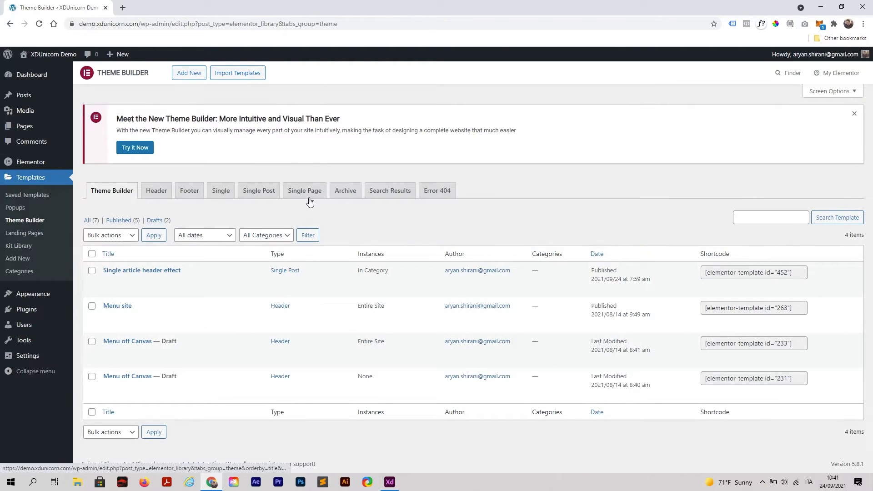
click(254, 197)
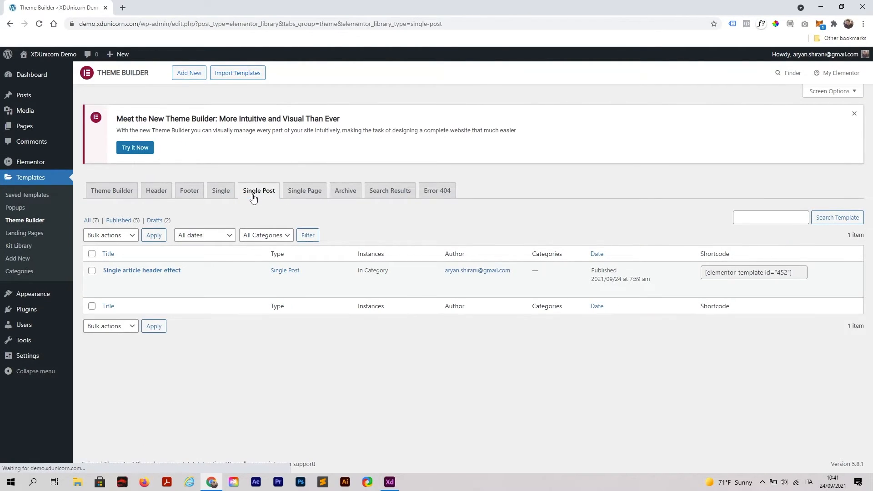
click(248, 283)
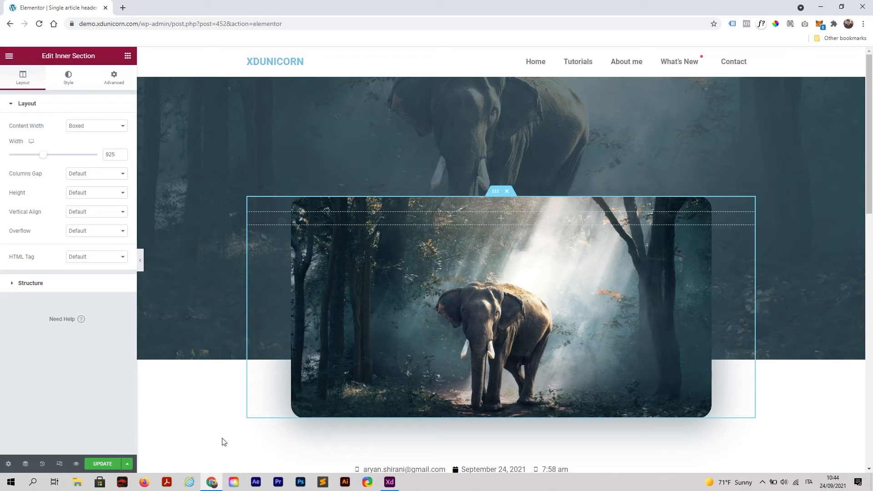
Step: Switch the template to the mobile view and set the header section's minimum height to 355 px
click(59, 464)
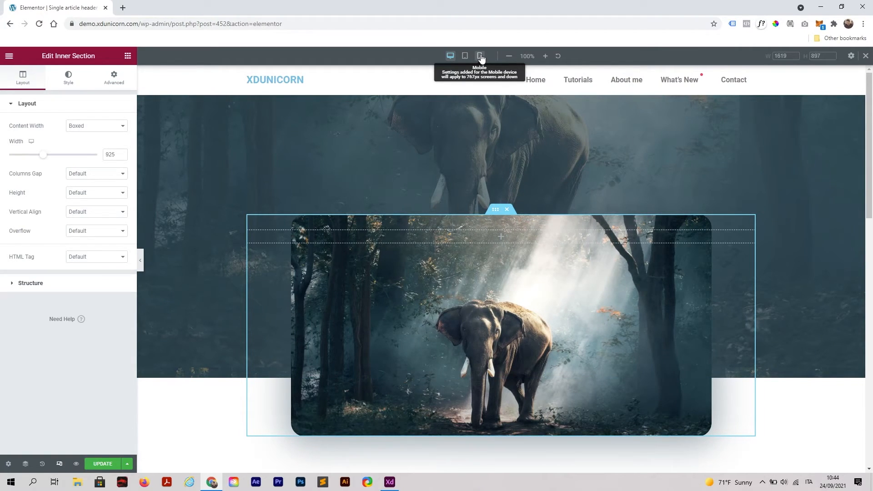
click(480, 56)
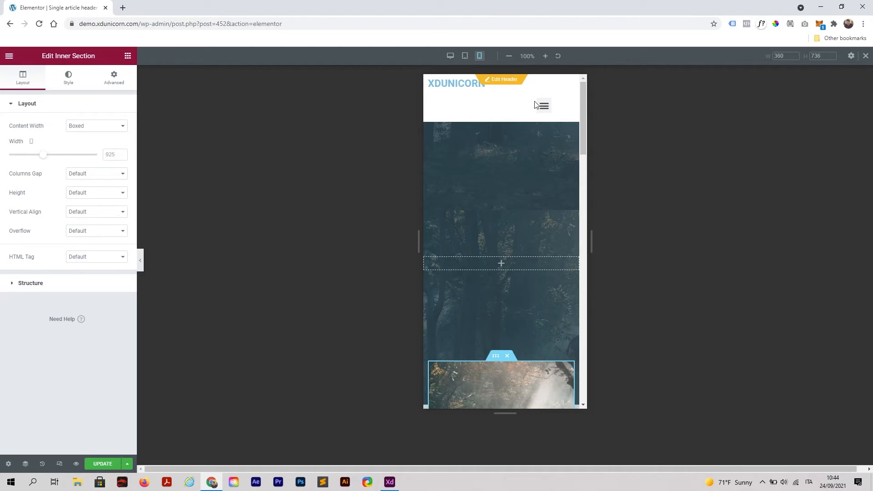
scroll(519, 184, down, 5)
scroll(523, 245, up, 5)
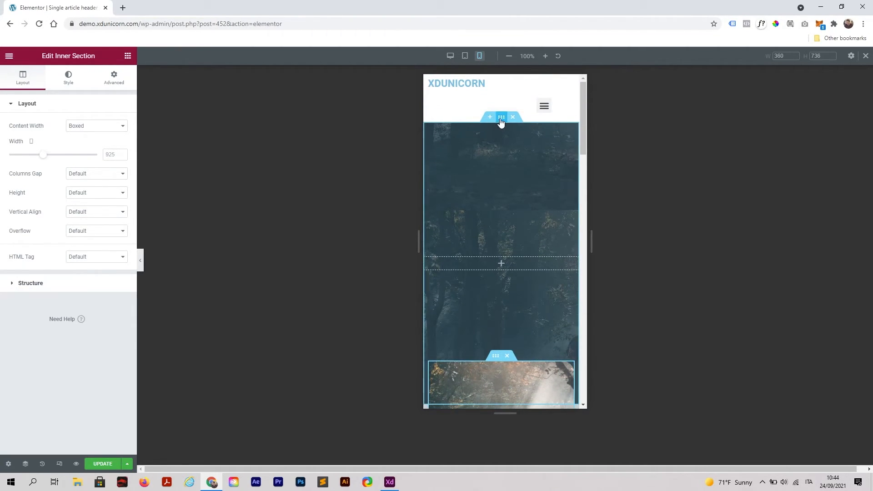
click(501, 118)
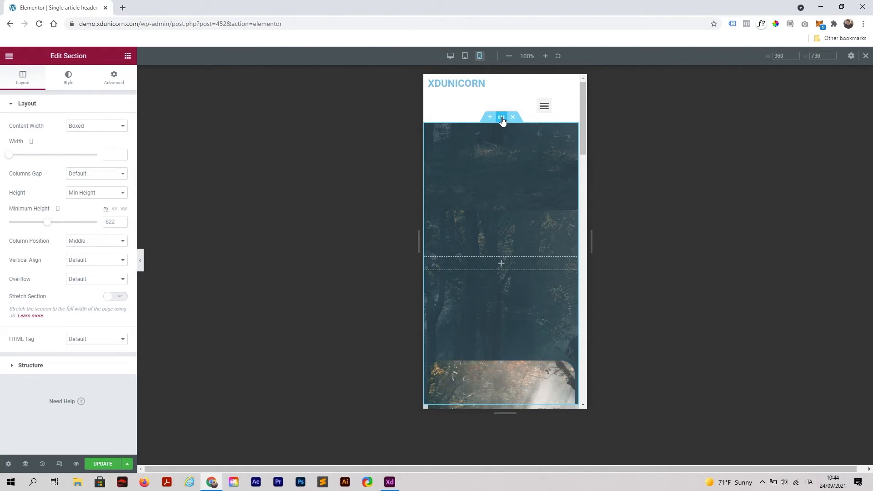
drag(48, 224, 33, 234)
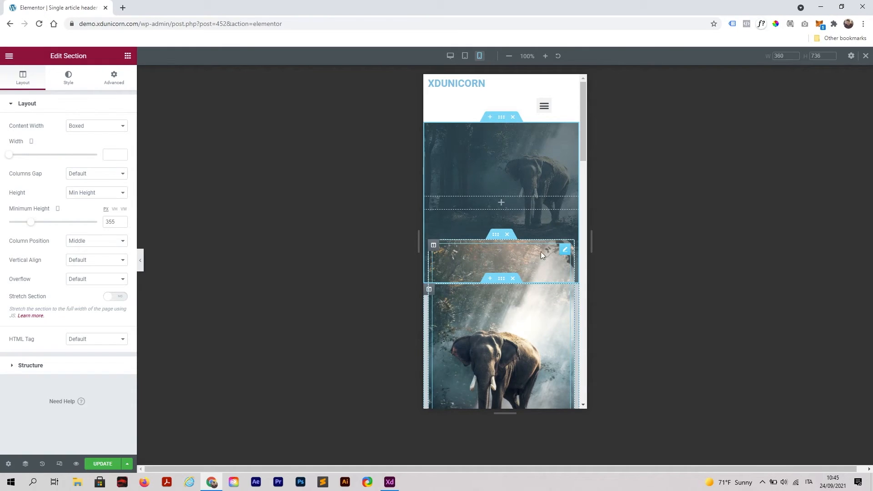
Step: For mobile, set the featured image's spacer to 180 px and its column's border radius to 19 px on all corners
click(566, 252)
drag(79, 142, 37, 146)
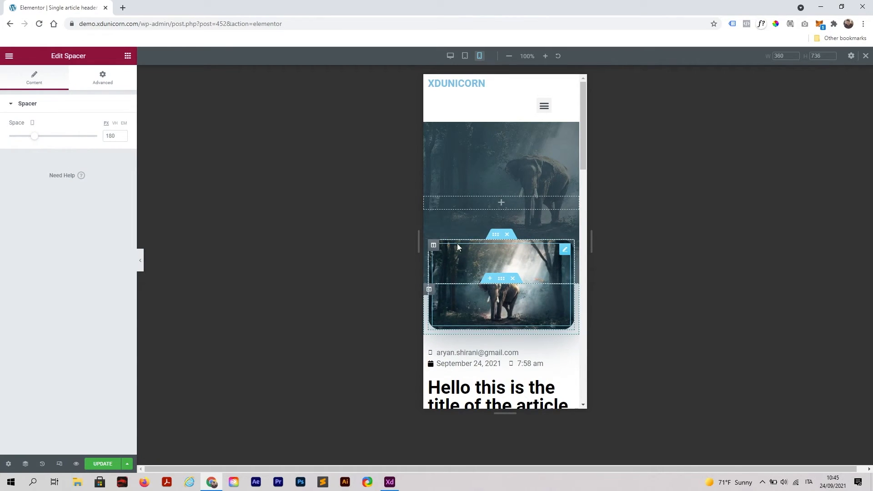
click(434, 246)
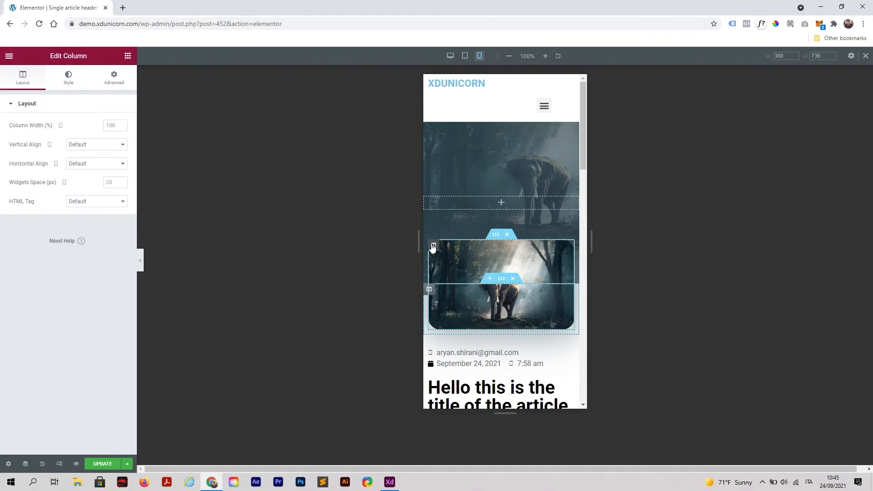
click(68, 81)
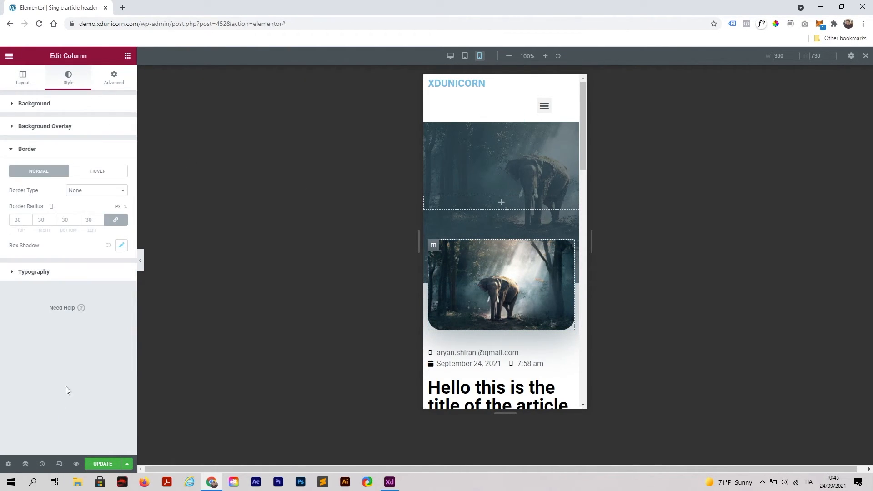
click(30, 222)
drag(30, 222, 30, 222)
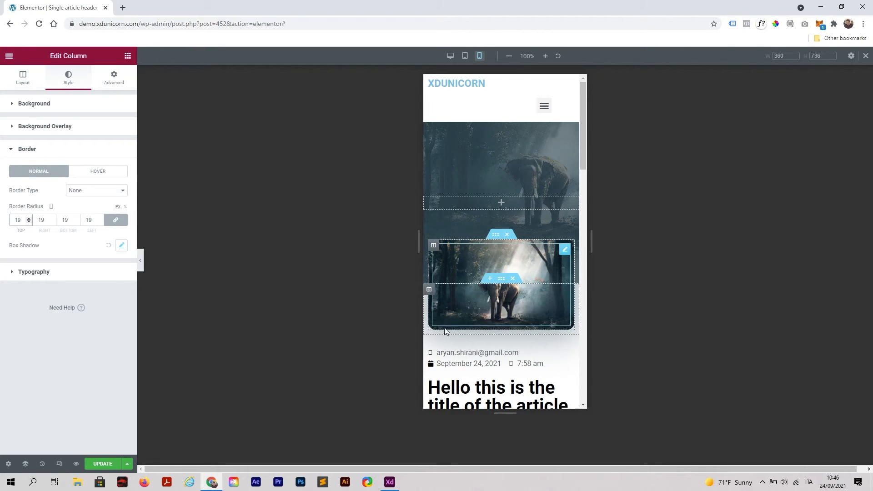
Step: Preview the mobile layout without the editing panel and set the header section's minimum height to 303 px
click(141, 263)
scroll(392, 228, down, 2)
scroll(407, 260, up, 2)
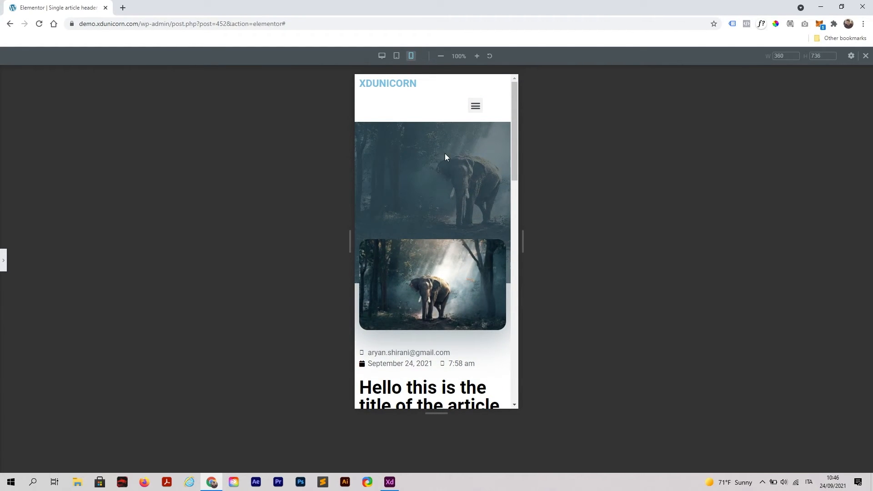
click(2, 260)
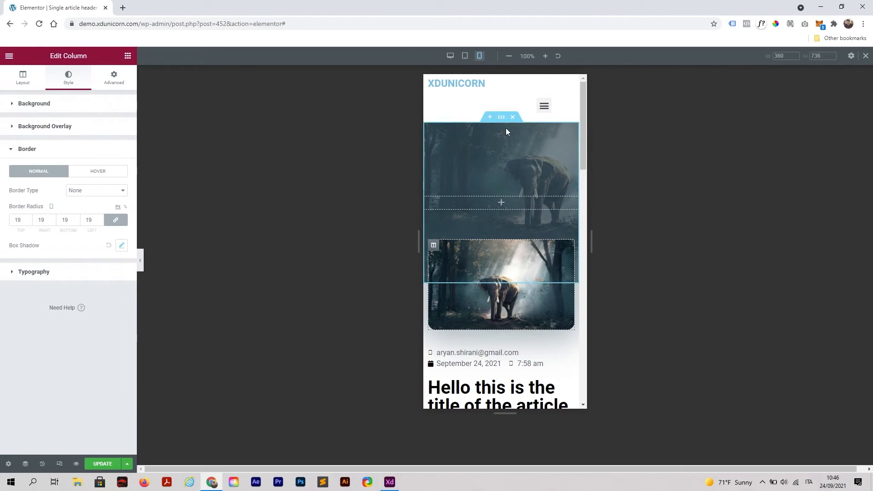
click(501, 118)
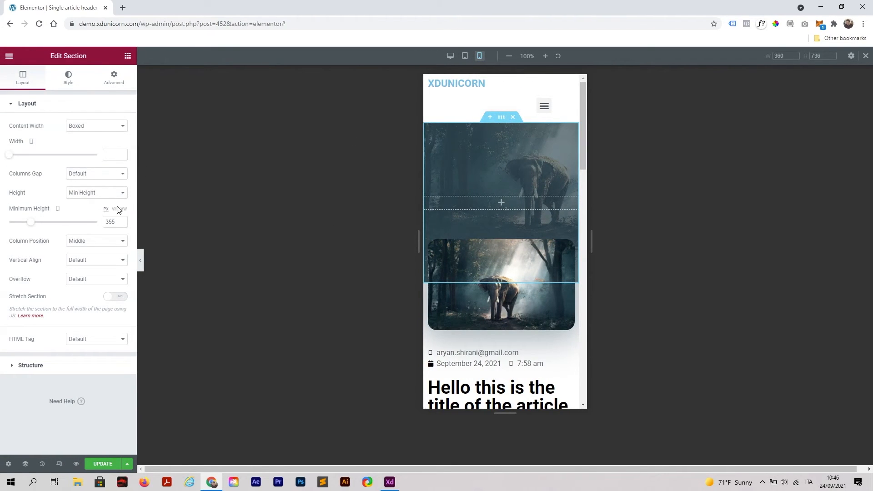
drag(31, 224, 27, 225)
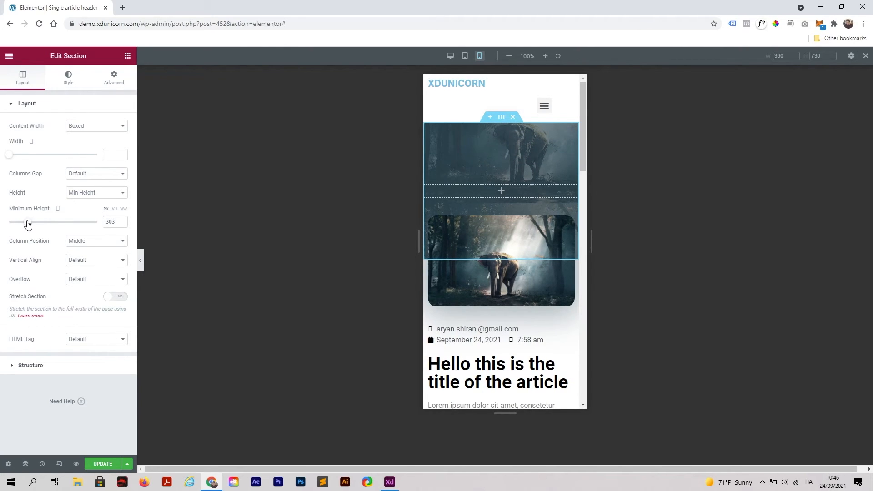
Step: Unlink the featured image inner section's mobile margins and set its top margin to -50%
click(498, 212)
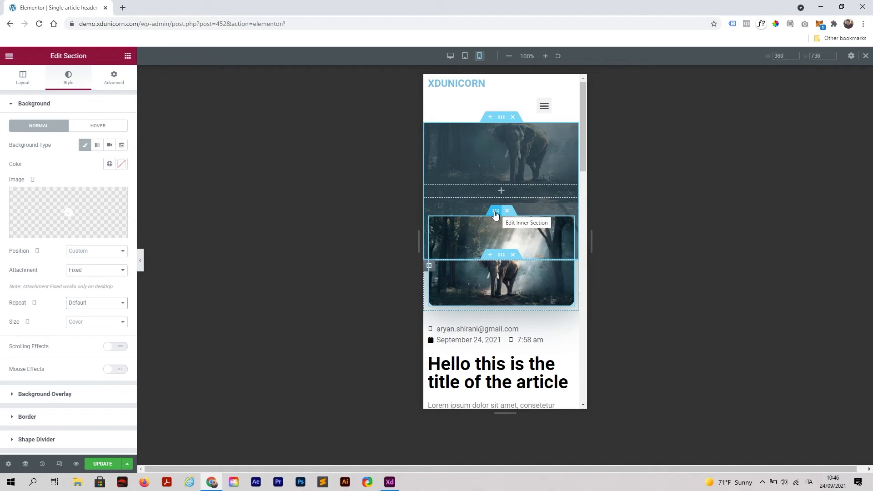
click(496, 214)
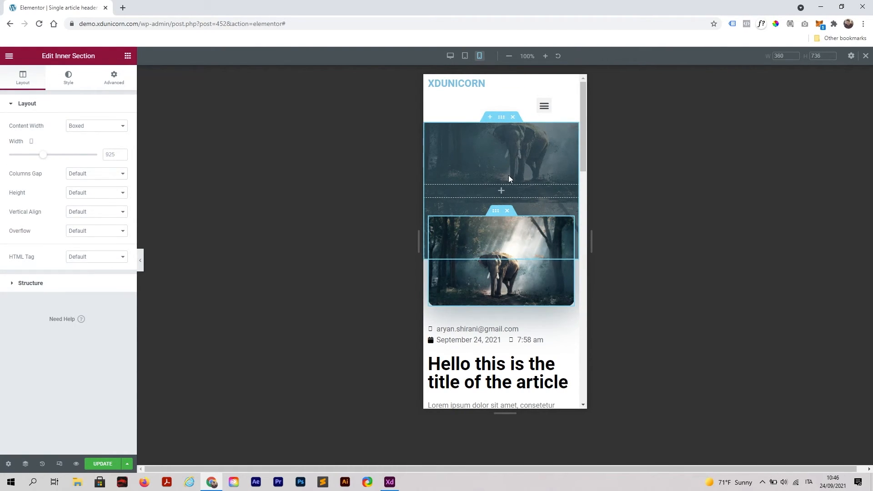
click(120, 84)
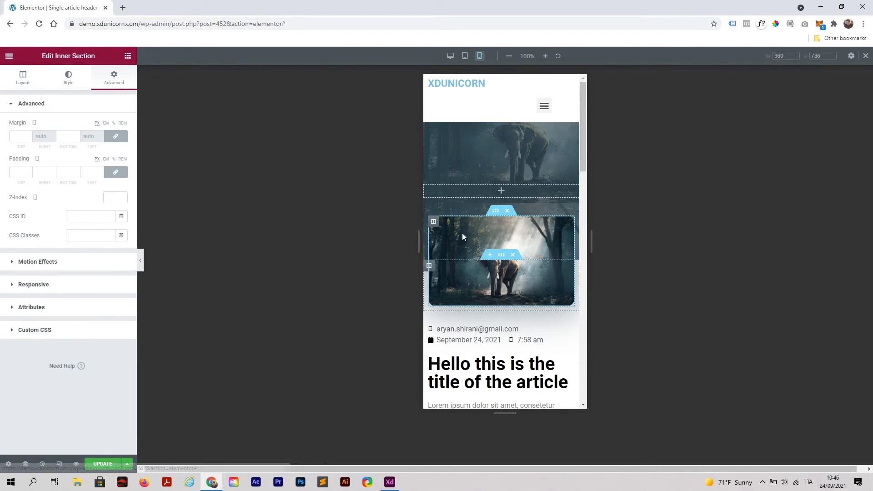
click(116, 136)
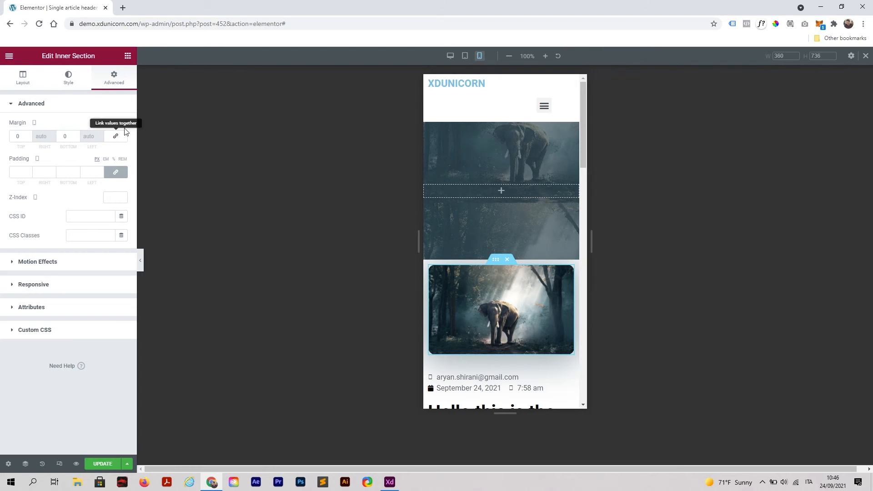
click(114, 123)
click(30, 141)
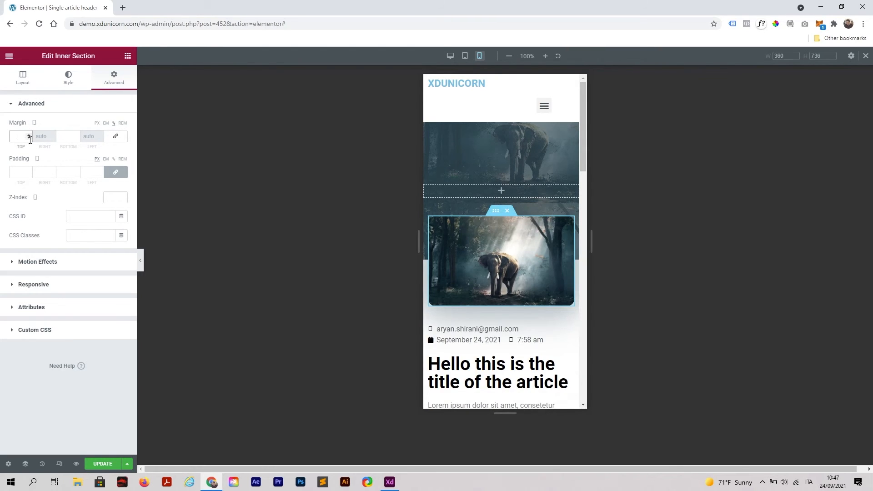
click(29, 139)
drag(29, 139, 29, 139)
click(29, 135)
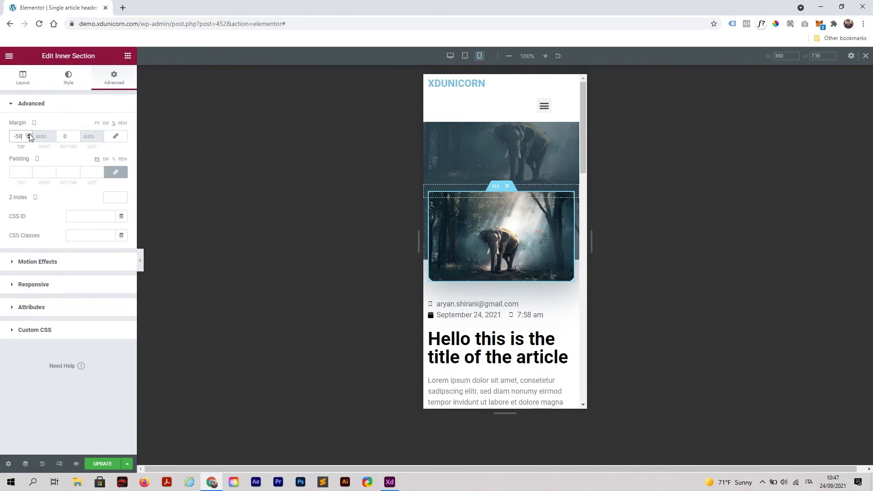
Step: Set the header section's mobile background to No-repeat with the size Cover
click(501, 120)
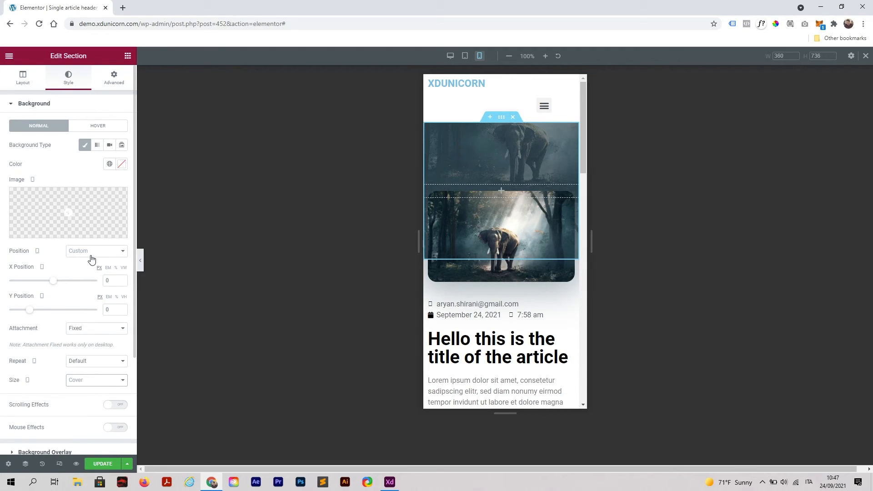
click(90, 255)
click(93, 260)
click(95, 363)
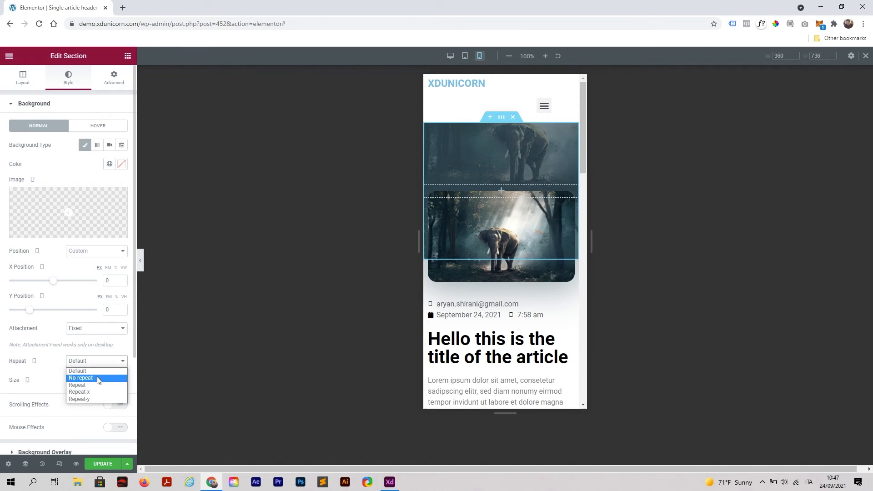
click(97, 378)
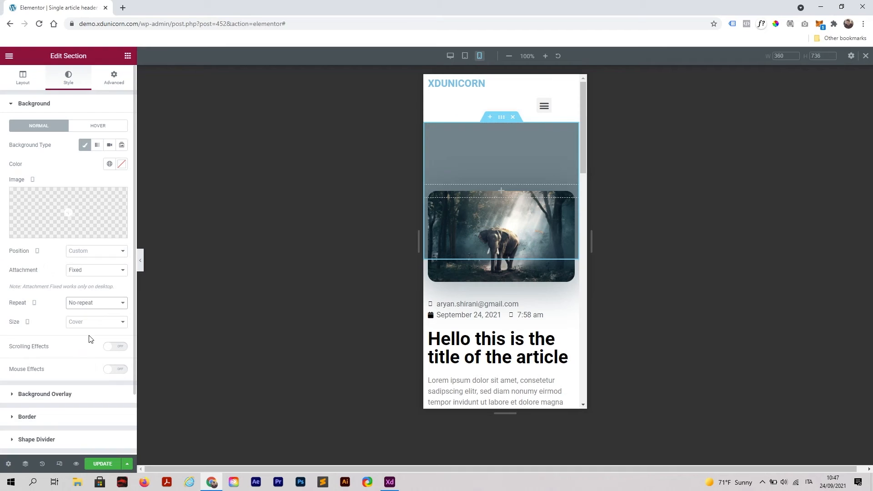
click(91, 323)
click(97, 346)
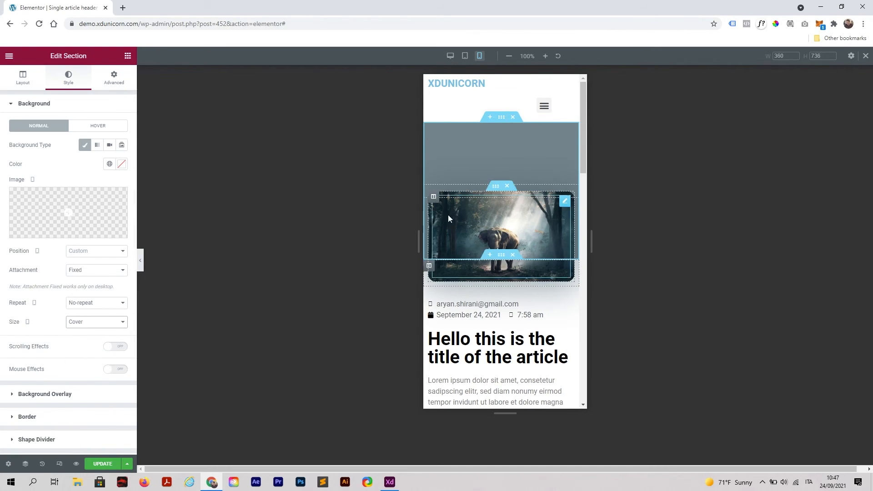
Step: Assign the dynamic Featured Image as the header section's mobile background and position it Center Center
click(141, 261)
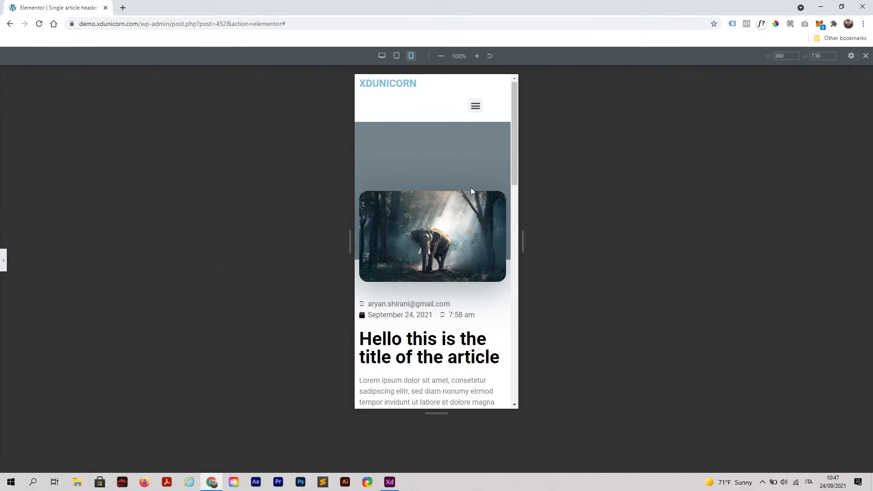
click(4, 260)
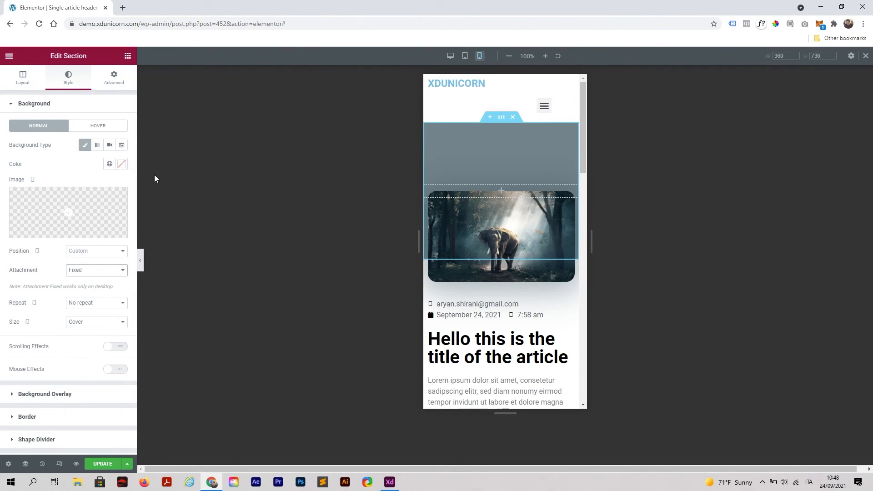
click(120, 233)
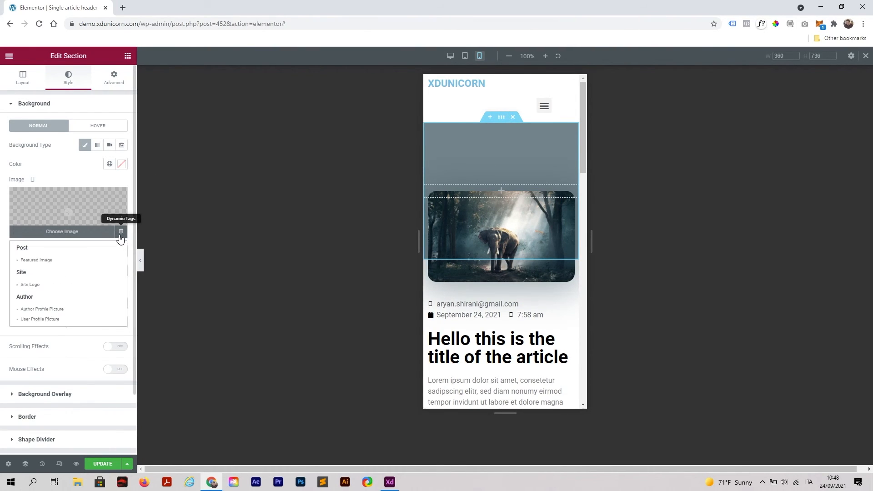
click(91, 261)
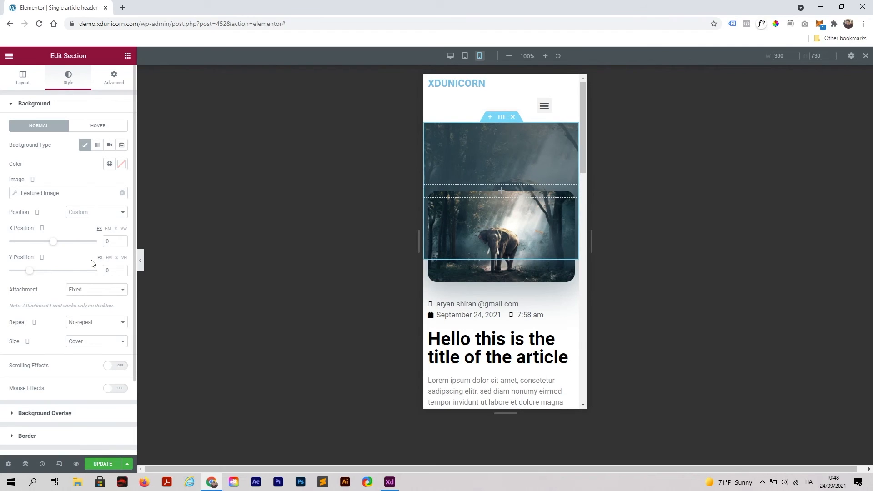
click(96, 212)
click(106, 227)
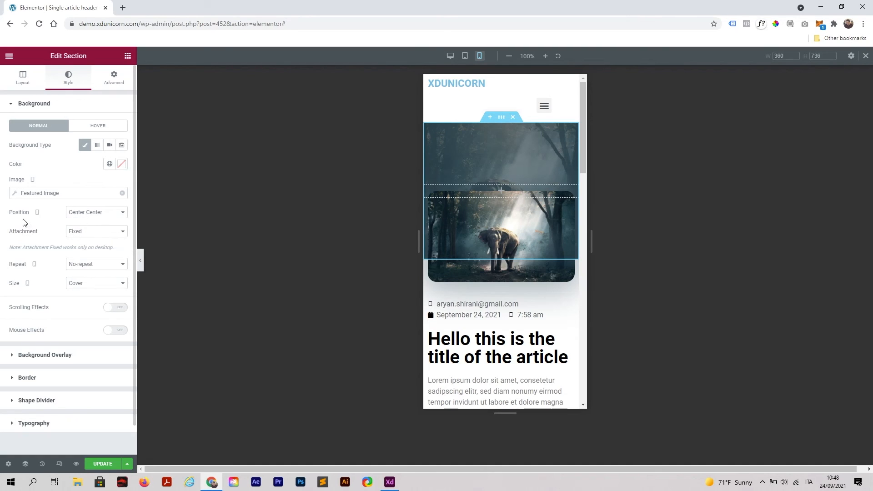
click(95, 221)
Step: Review the mobile layout from the header through the share buttons and comment form, and update the template
click(140, 260)
scroll(453, 232, down, 3)
scroll(454, 233, down, 2)
scroll(460, 223, up, 4)
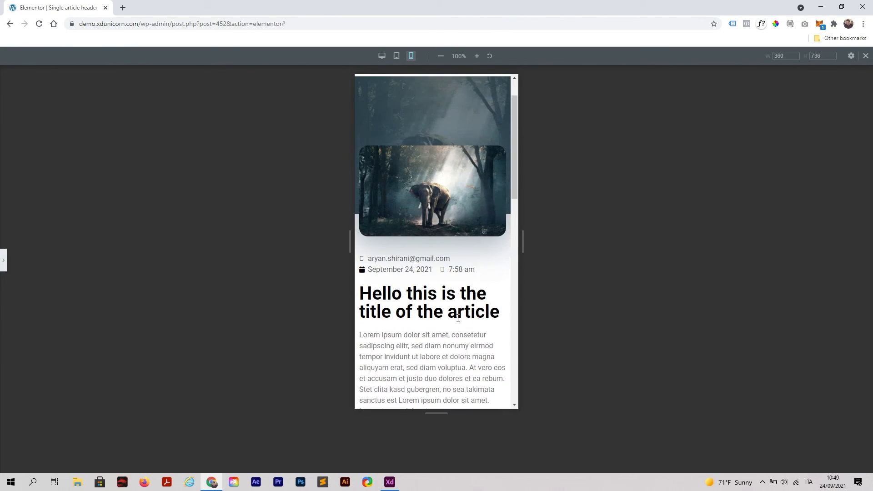
click(4, 262)
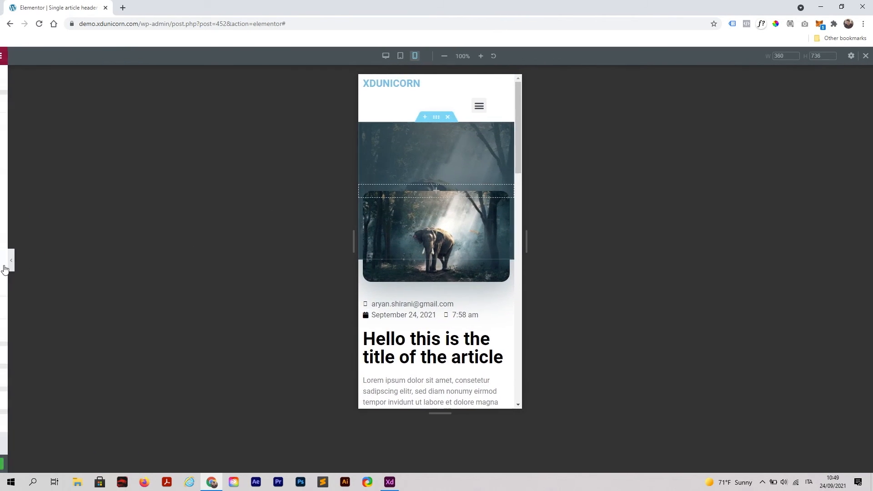
scroll(529, 308, down, 10)
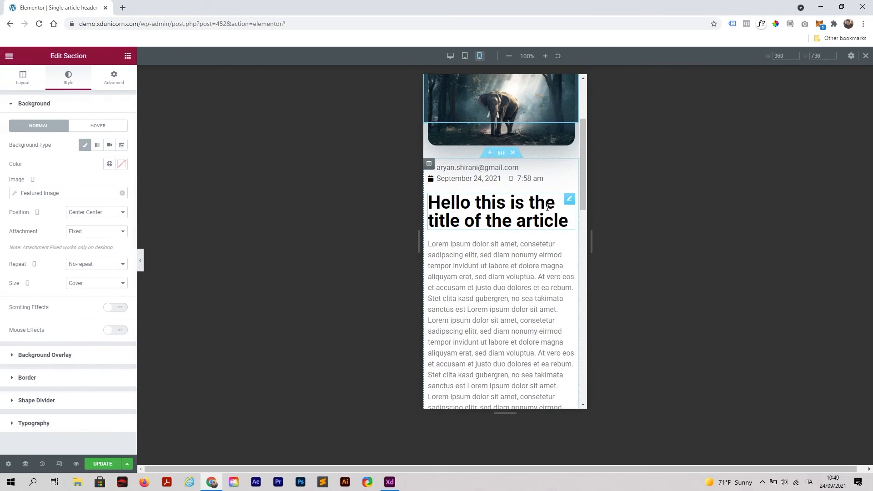
scroll(546, 214, down, 2)
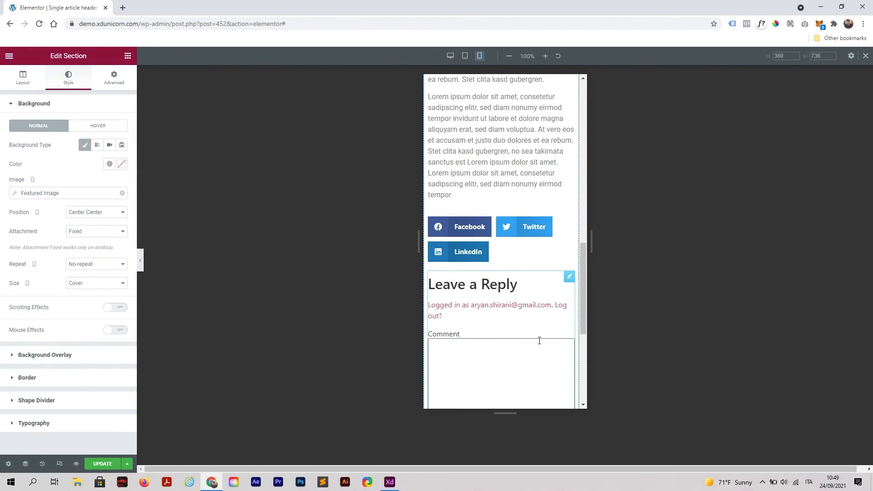
scroll(538, 340, up, 15)
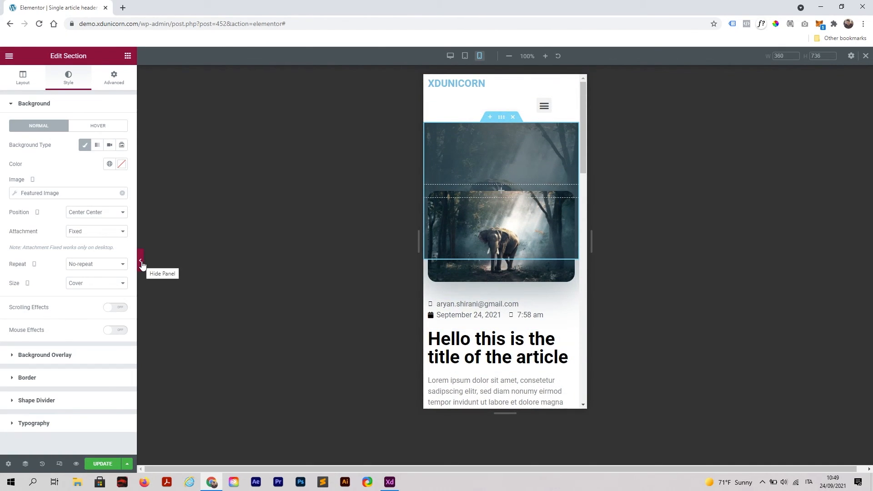
click(102, 463)
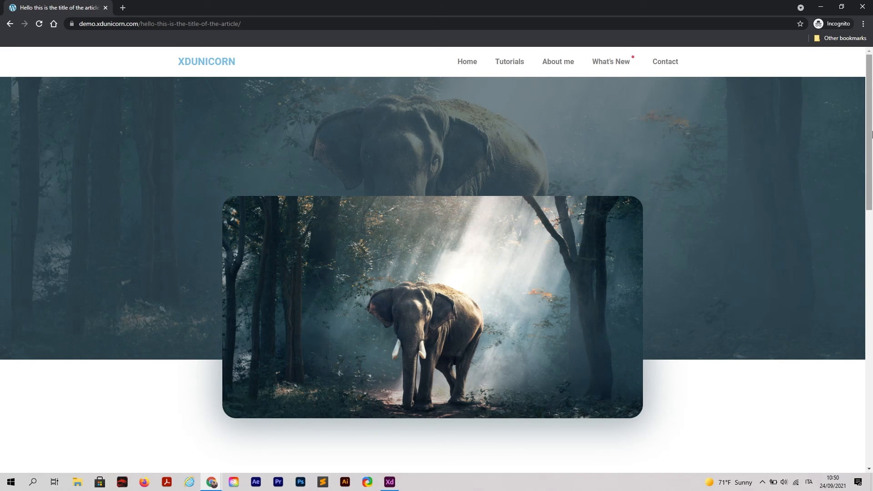
Step: Examine the fixed-background header and overlapping featured image on the live post "Hello this is the title of the article"
scroll(872, 134, down, 3)
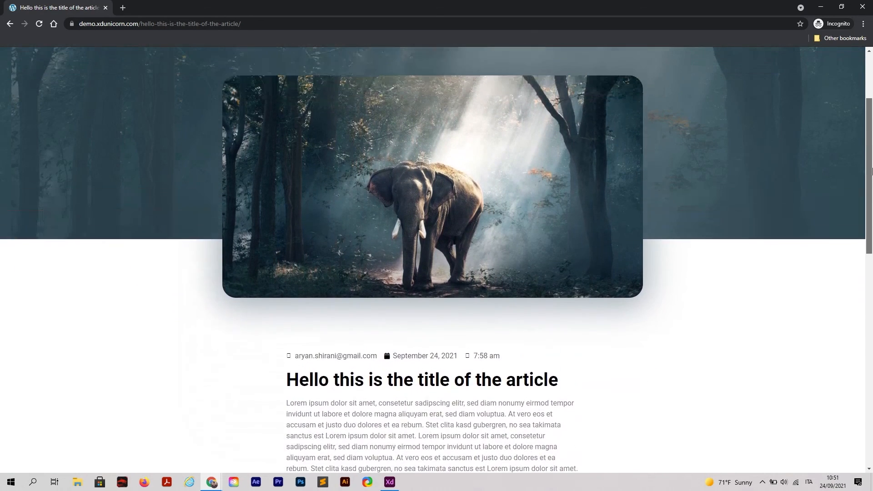
scroll(871, 134, up, 3)
drag(871, 134, 858, 114)
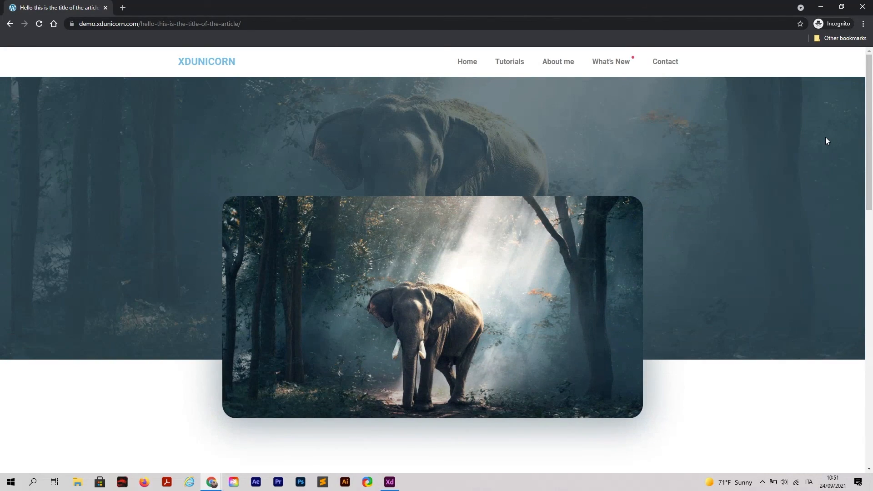